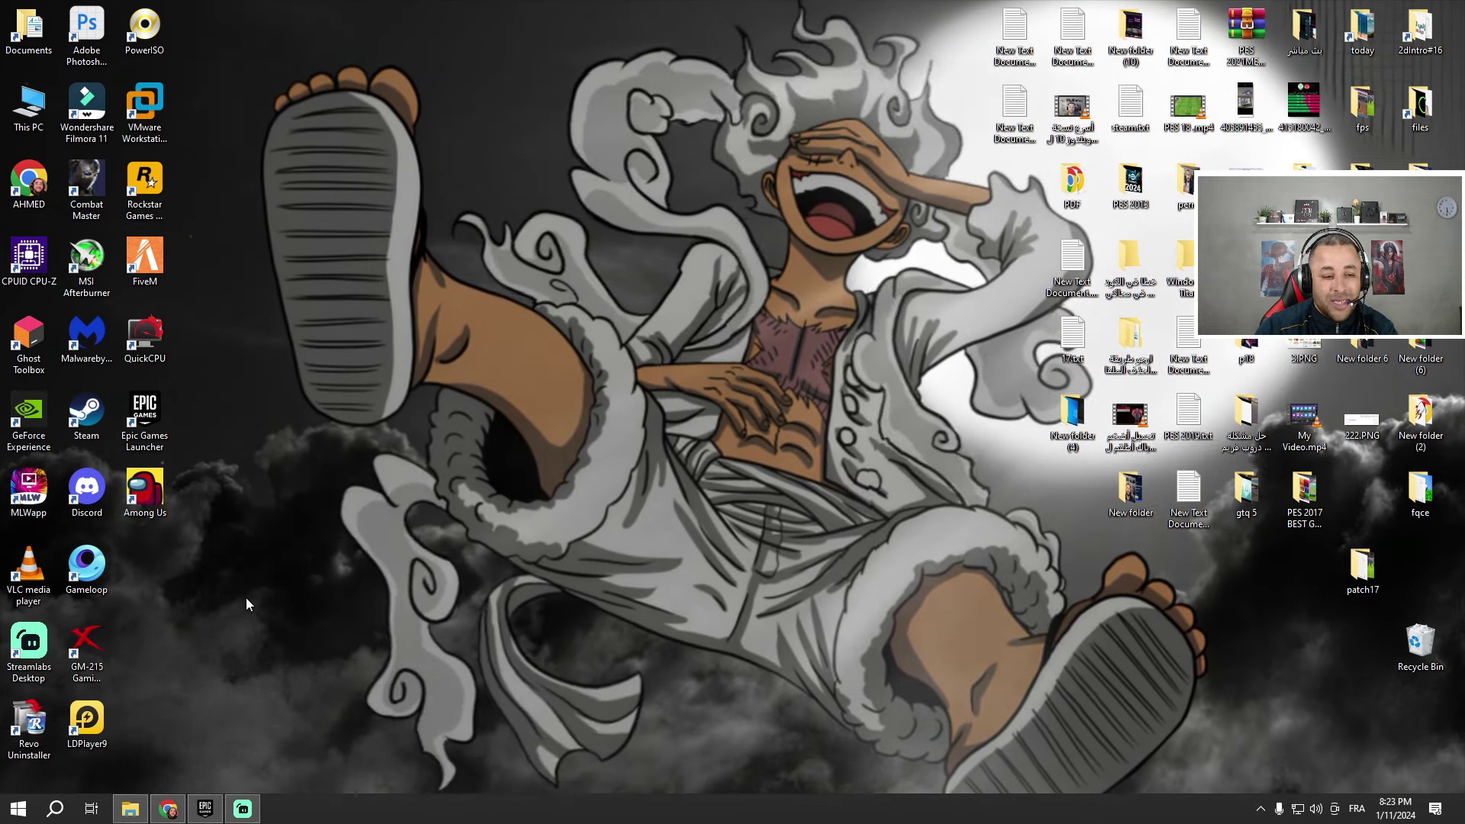
Switch to Epic Games Launcher and open the install location of Among Us from its management options in the library.
{"action": "left_click", "coordinate": [205, 808]}
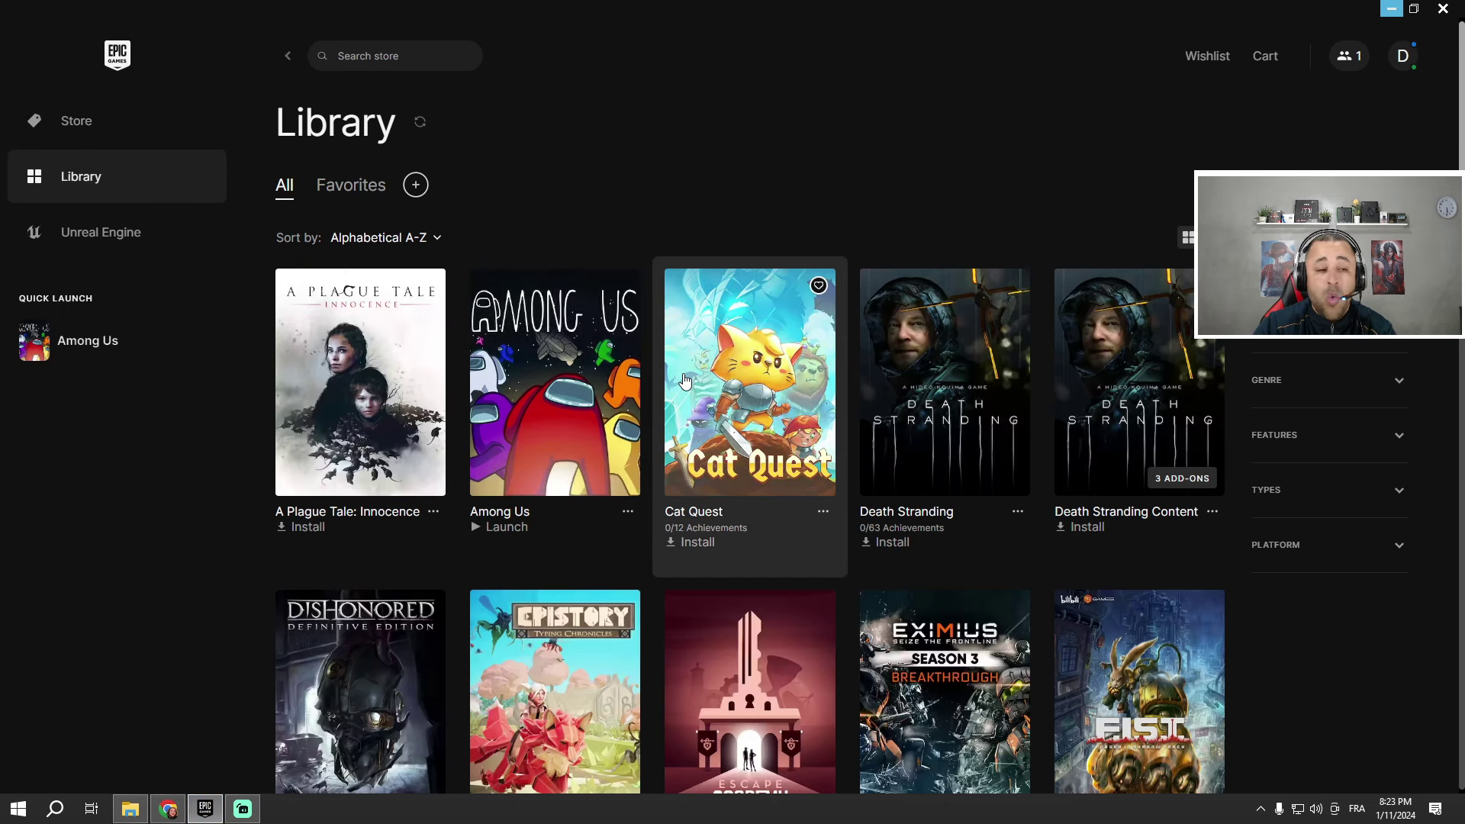
{"action": "left_click", "coordinate": [96, 182]}
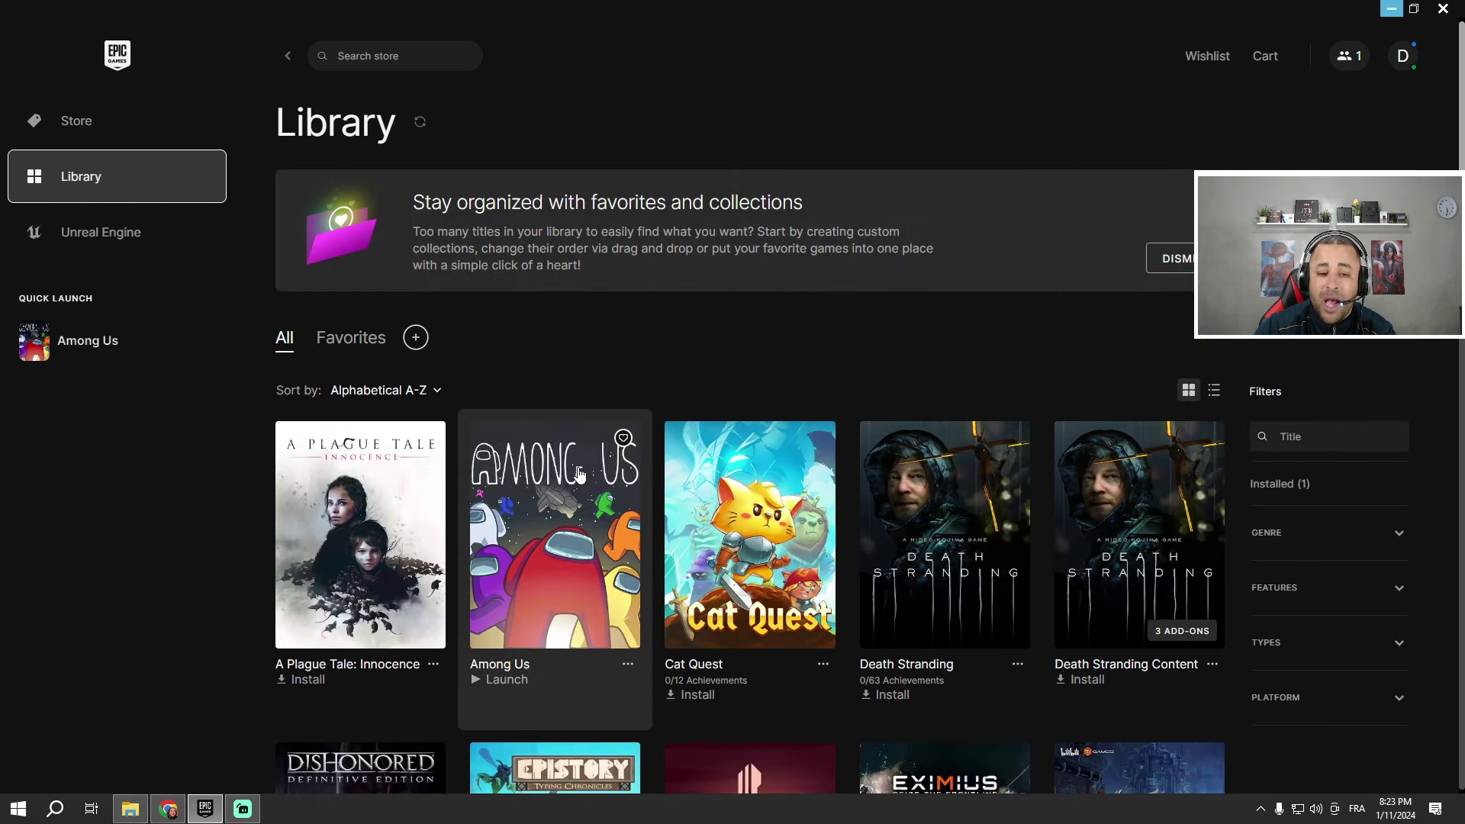
{"action": "scroll", "coordinate": [587, 500], "scroll_direction": "down", "scroll_amount": 1}
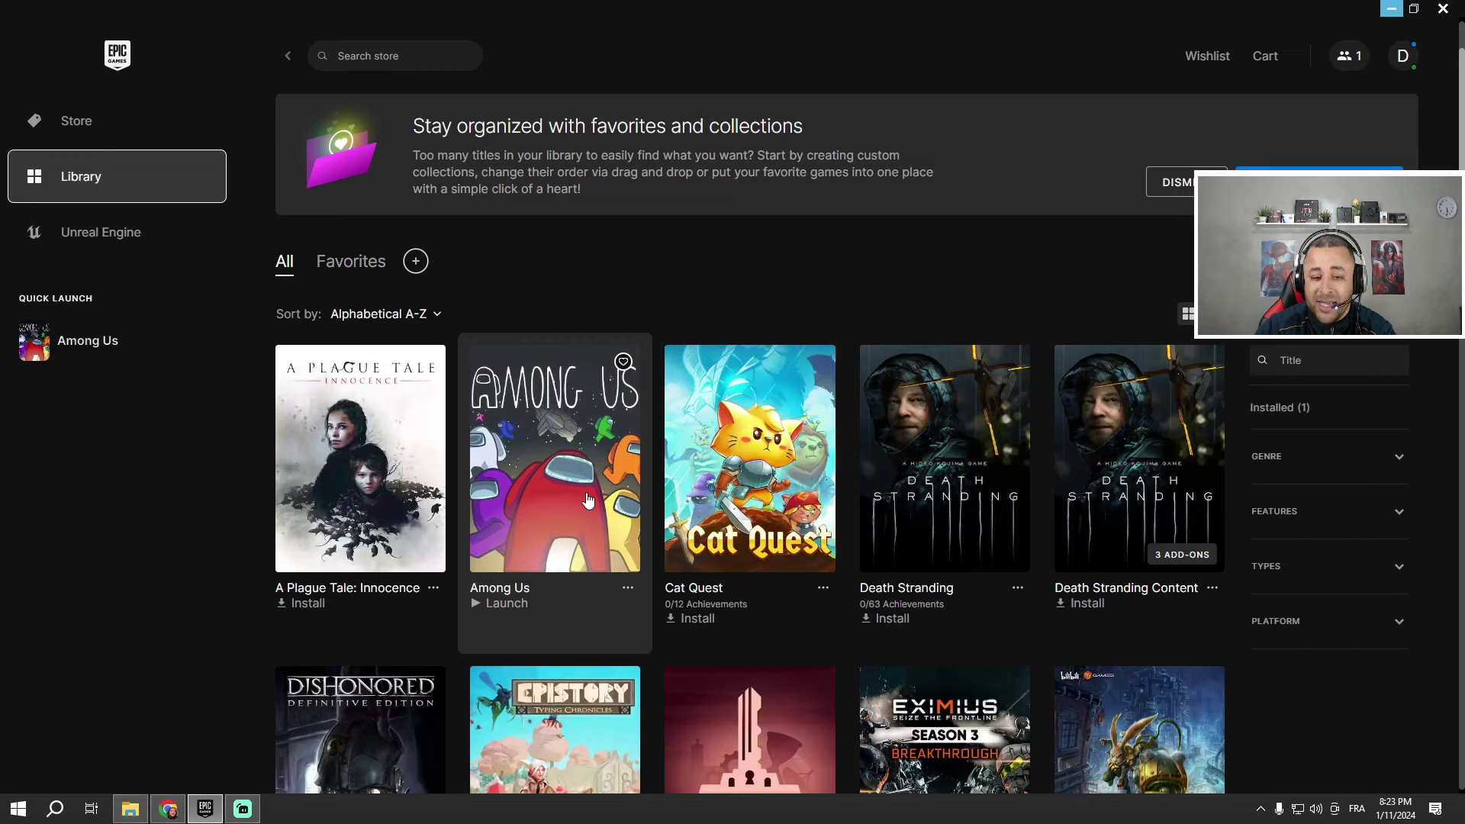
{"action": "left_click", "coordinate": [627, 588]}
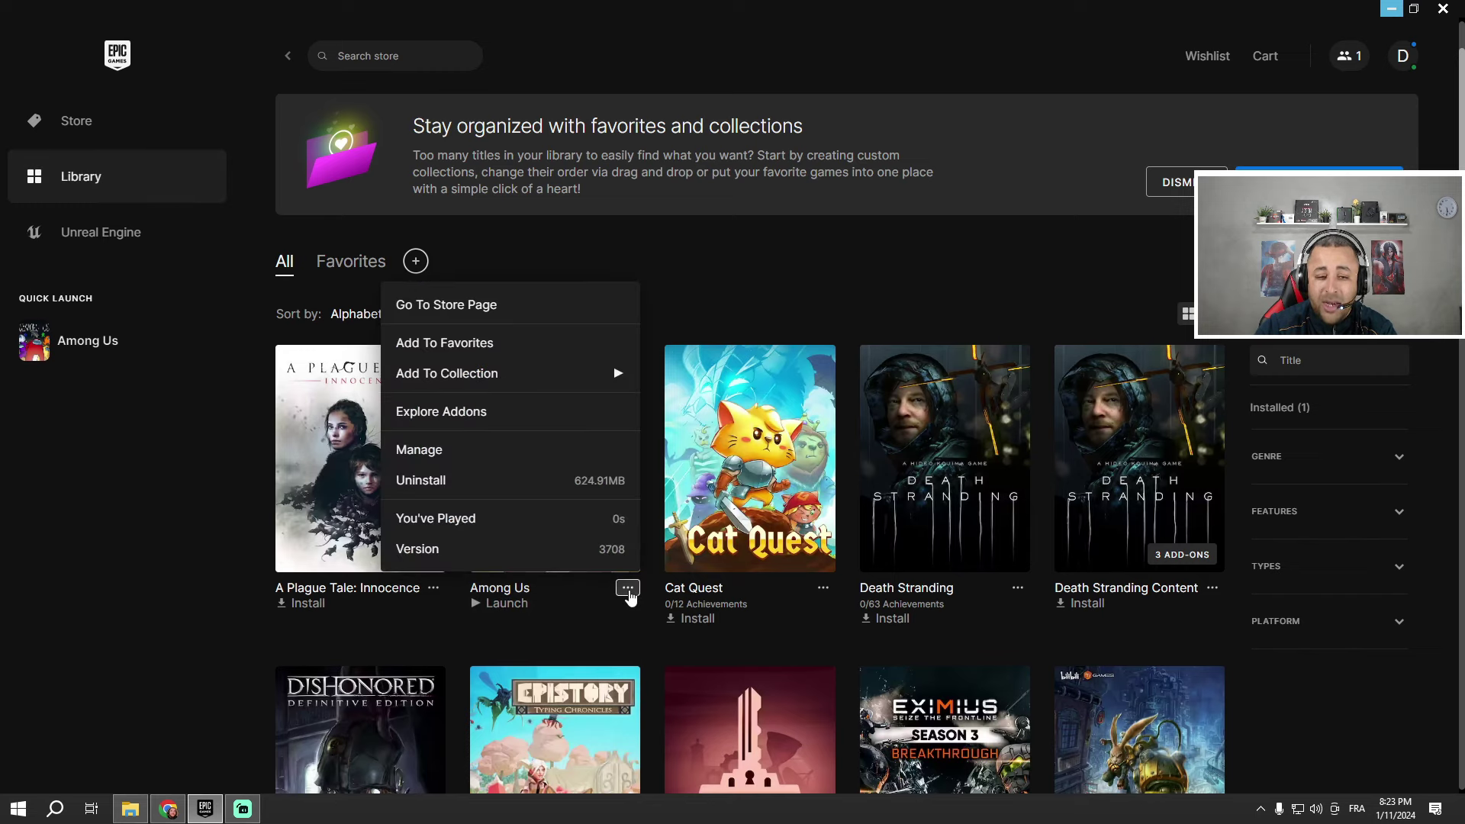
{"action": "left_click", "coordinate": [433, 450]}
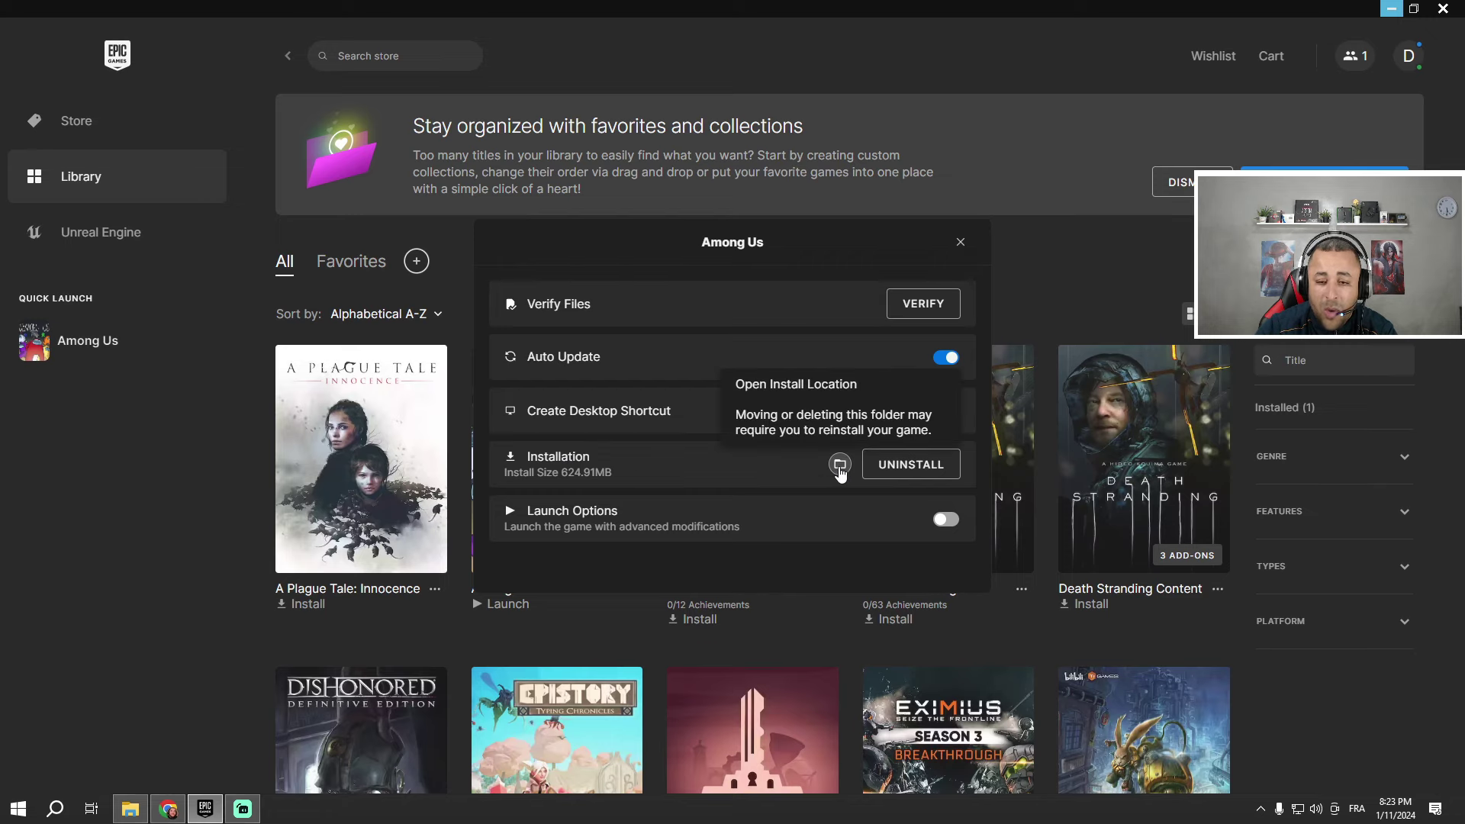
{"action": "left_click", "coordinate": [840, 465]}
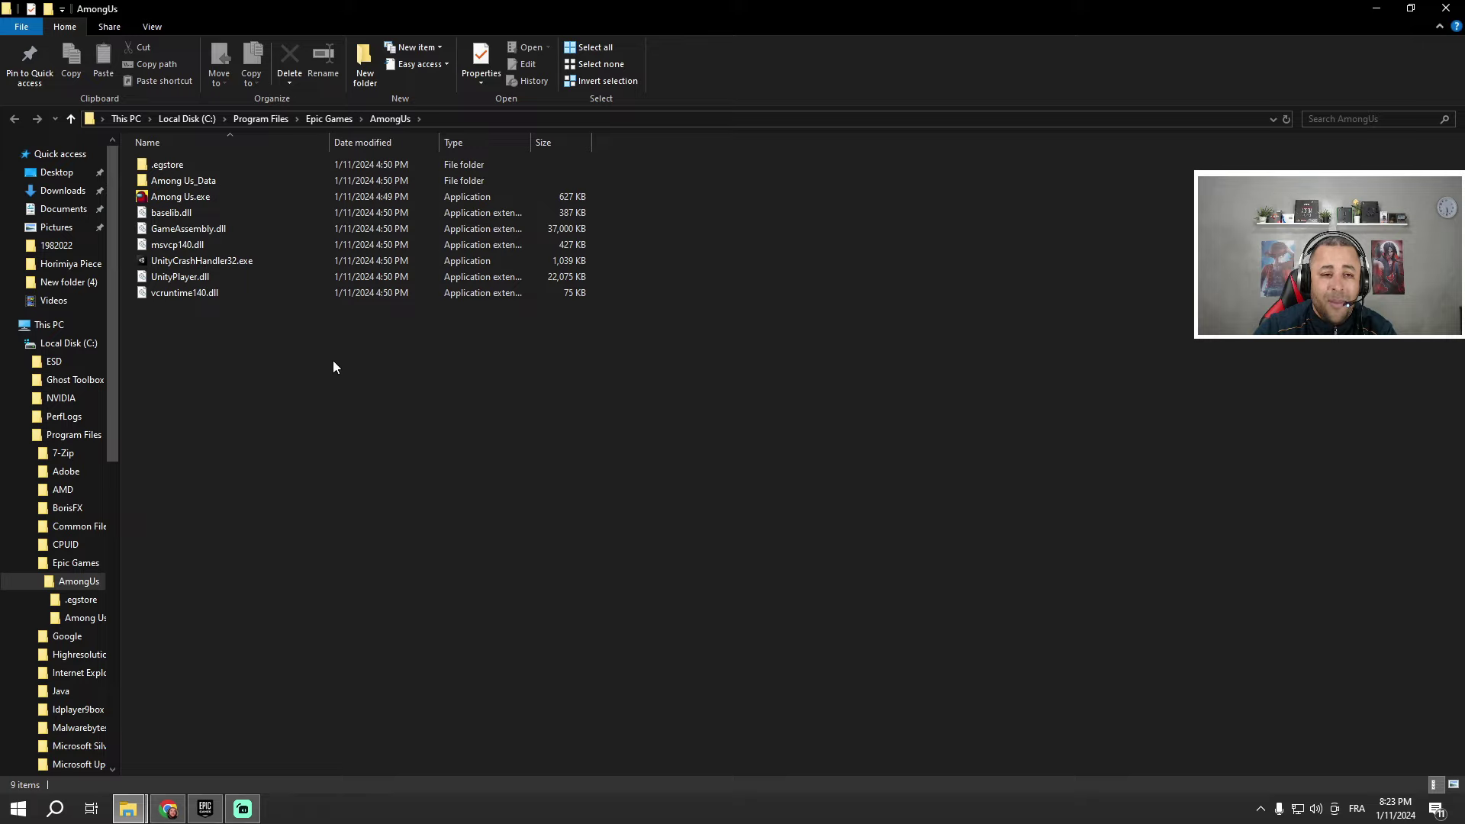
Copy the whole AmongUs folder from C:\Program Files\Epic Games and paste it onto the desktop as a backup.
{"action": "left_click", "coordinate": [328, 120]}
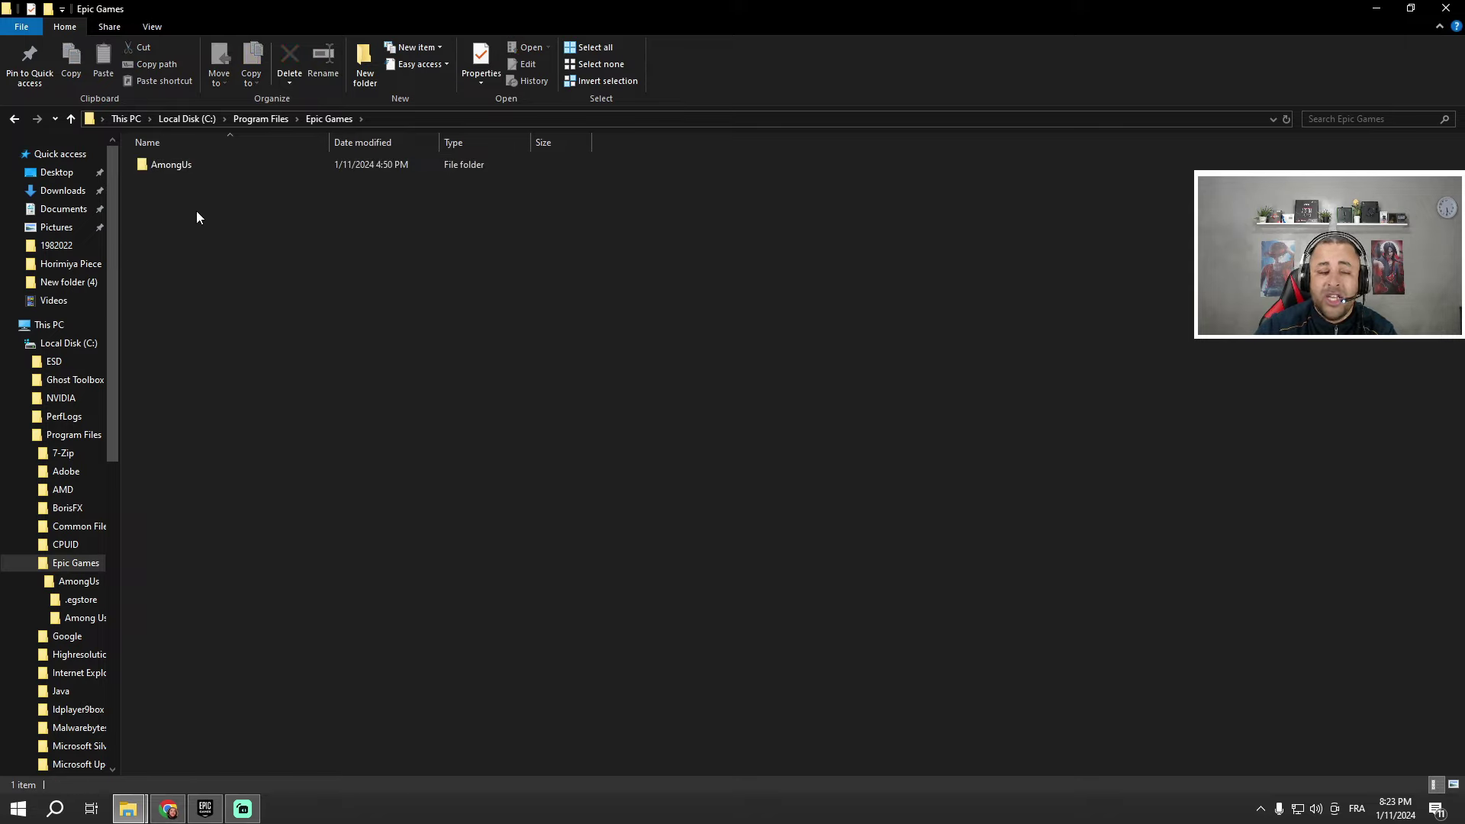
{"action": "right_click", "coordinate": [177, 170]}
{"action": "left_click", "coordinate": [215, 499]}
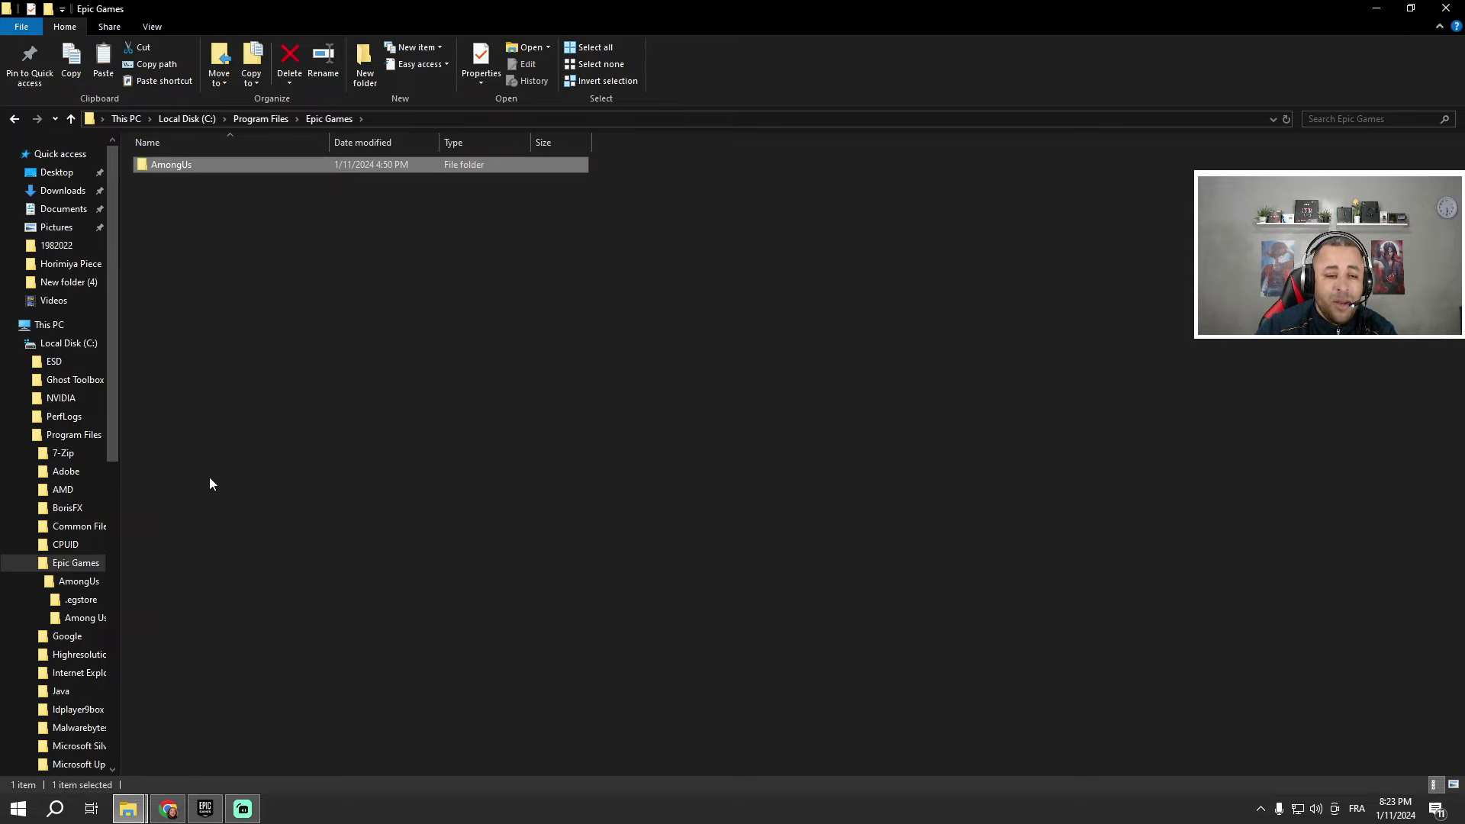
{"action": "right_click", "coordinate": [172, 164]}
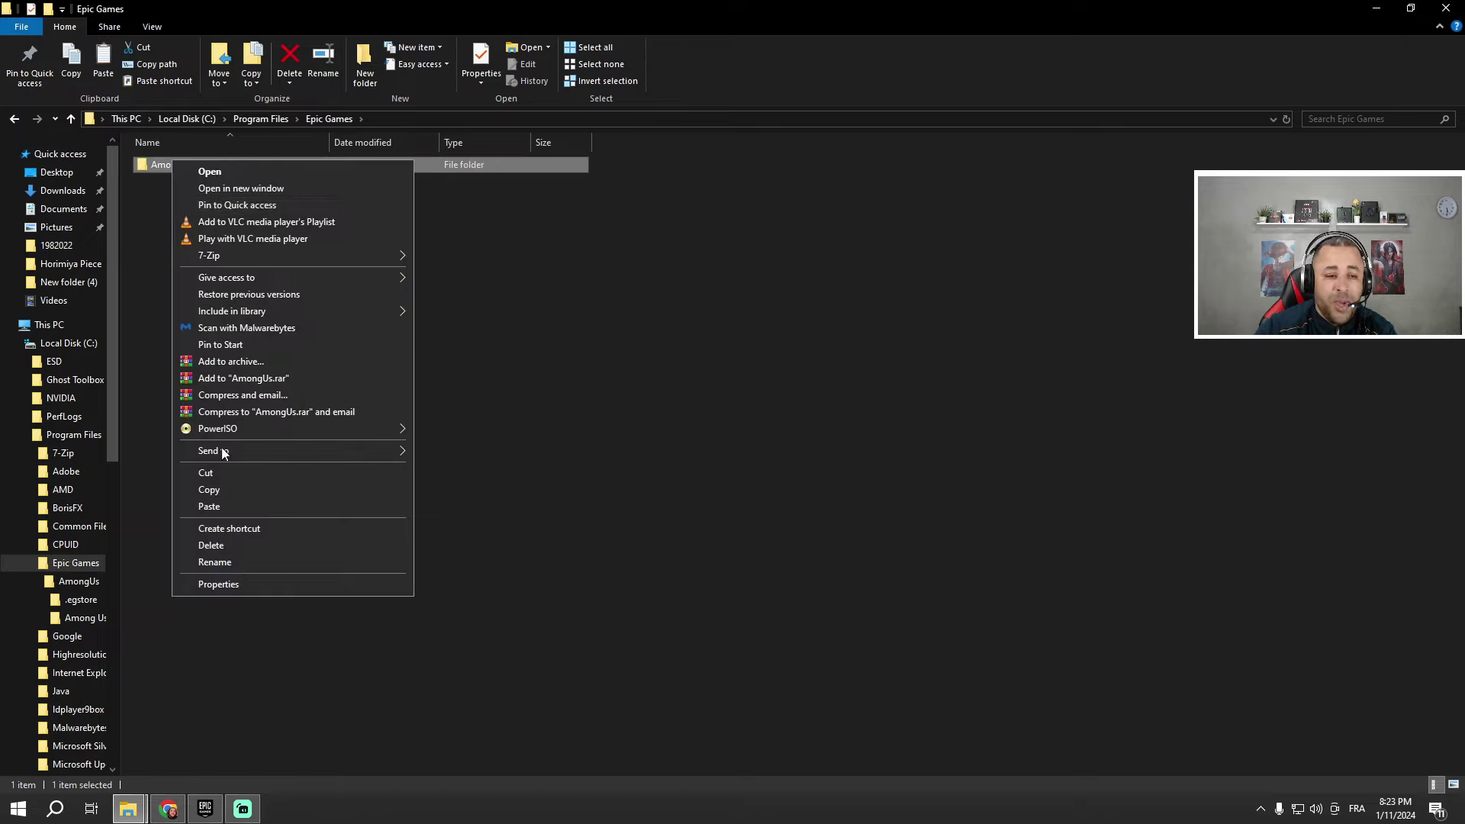
{"action": "left_click", "coordinate": [212, 490]}
{"action": "left_click", "coordinate": [1389, 8]}
{"action": "left_click", "coordinate": [1387, 9]}
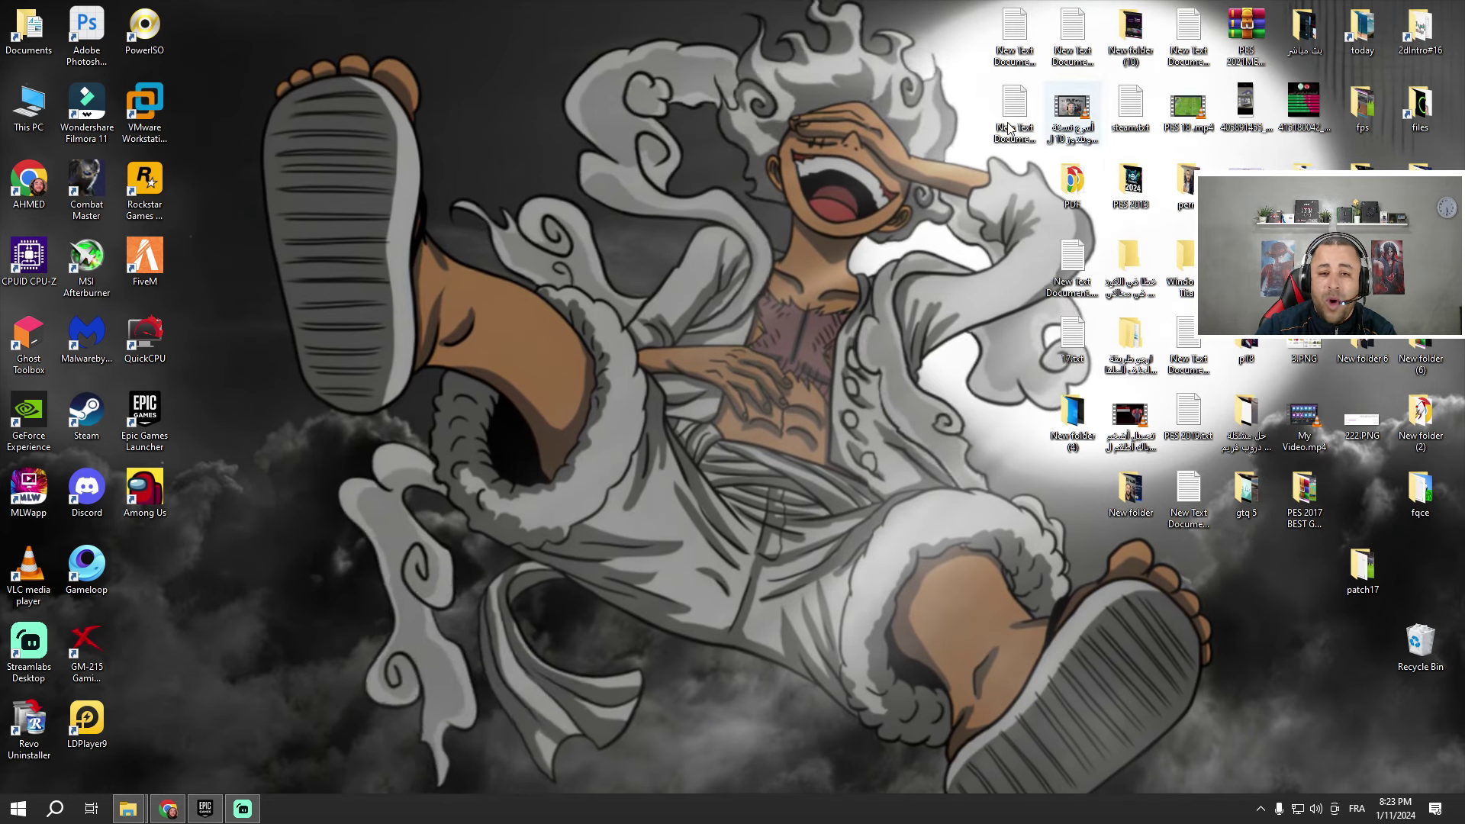
{"action": "right_click", "coordinate": [507, 21]}
{"action": "left_click", "coordinate": [542, 84]}
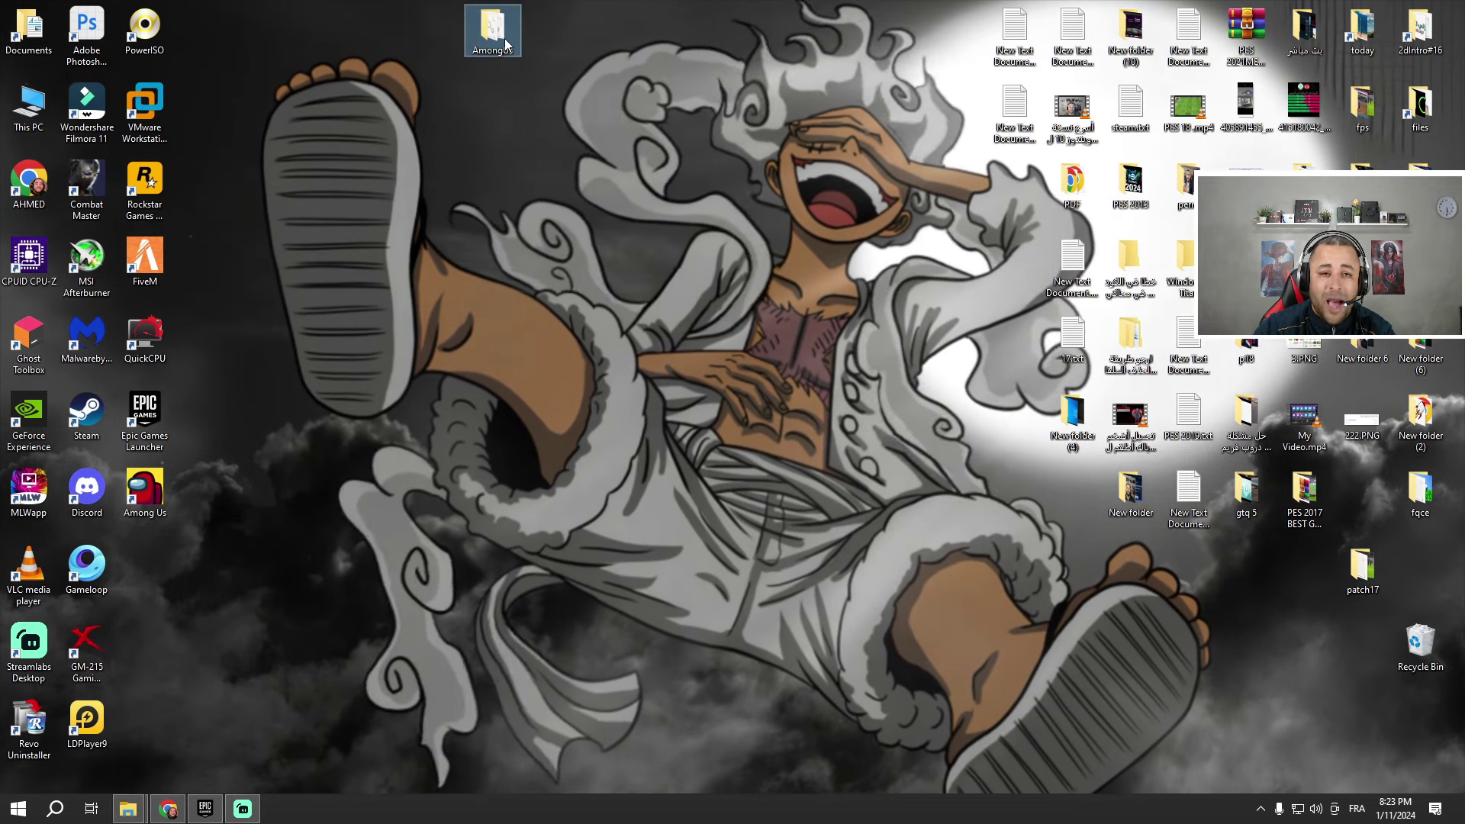
Check the size and file details of the AmongUs folder on the desktop in its properties.
{"action": "right_click", "coordinate": [505, 38]}
{"action": "left_click", "coordinate": [569, 446]}
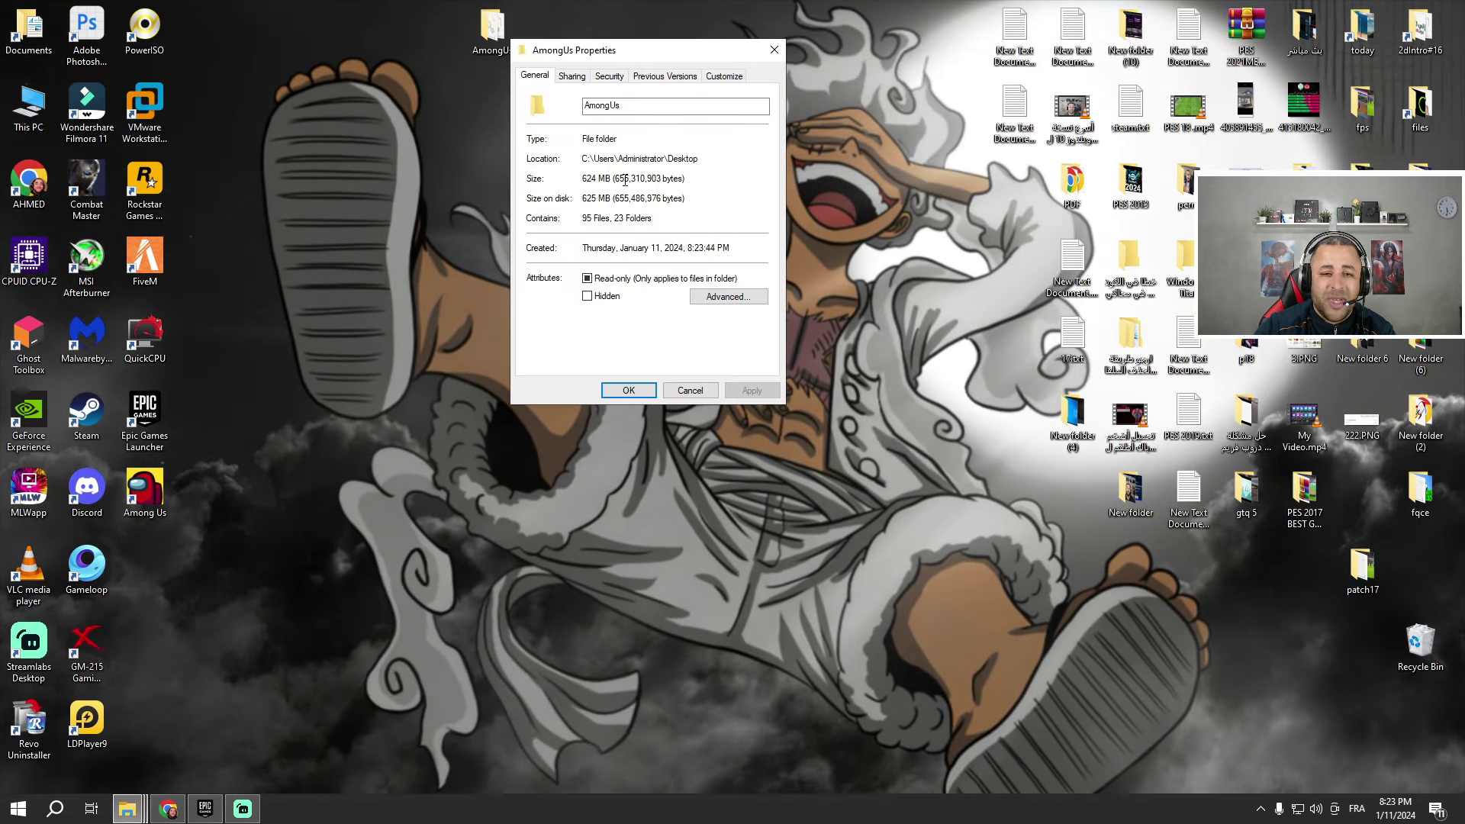
{"action": "left_click", "coordinate": [766, 55]}
{"action": "left_click", "coordinate": [495, 30]}
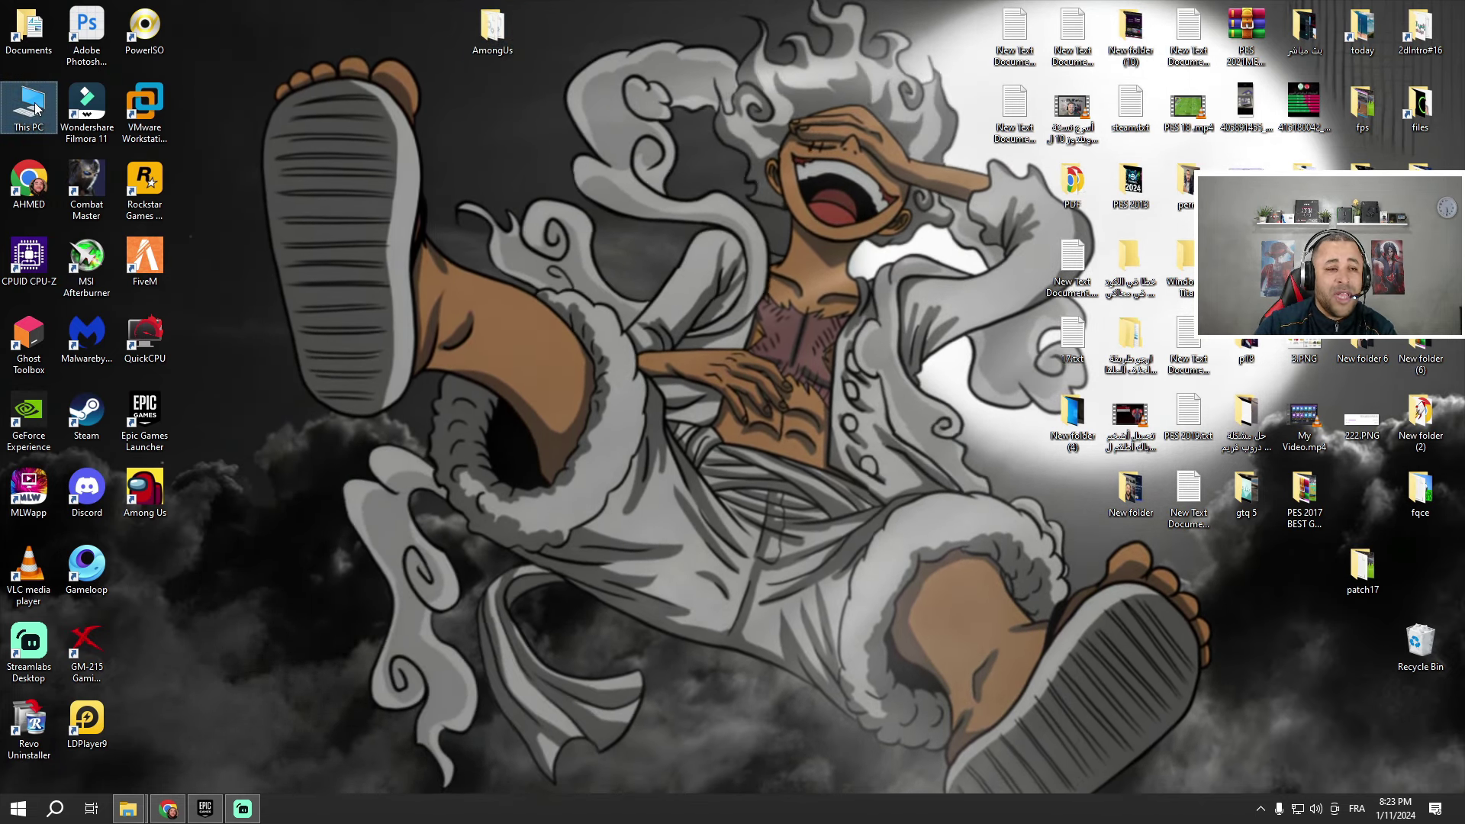
View the computer's drives in File Explorer to check their free space, and close the window.
{"action": "key", "text": "super+e"}
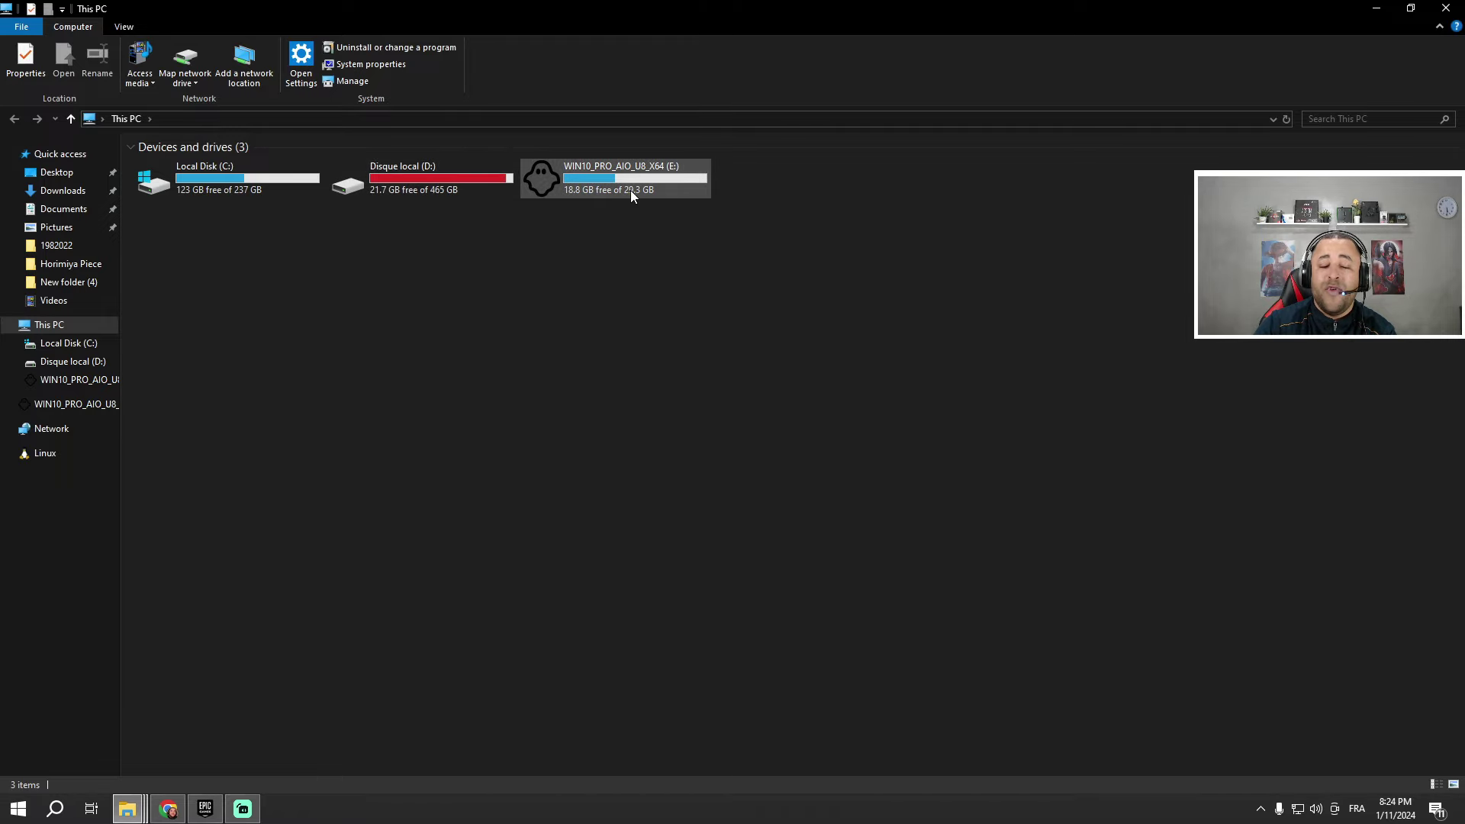
{"action": "key", "text": "super+Down"}
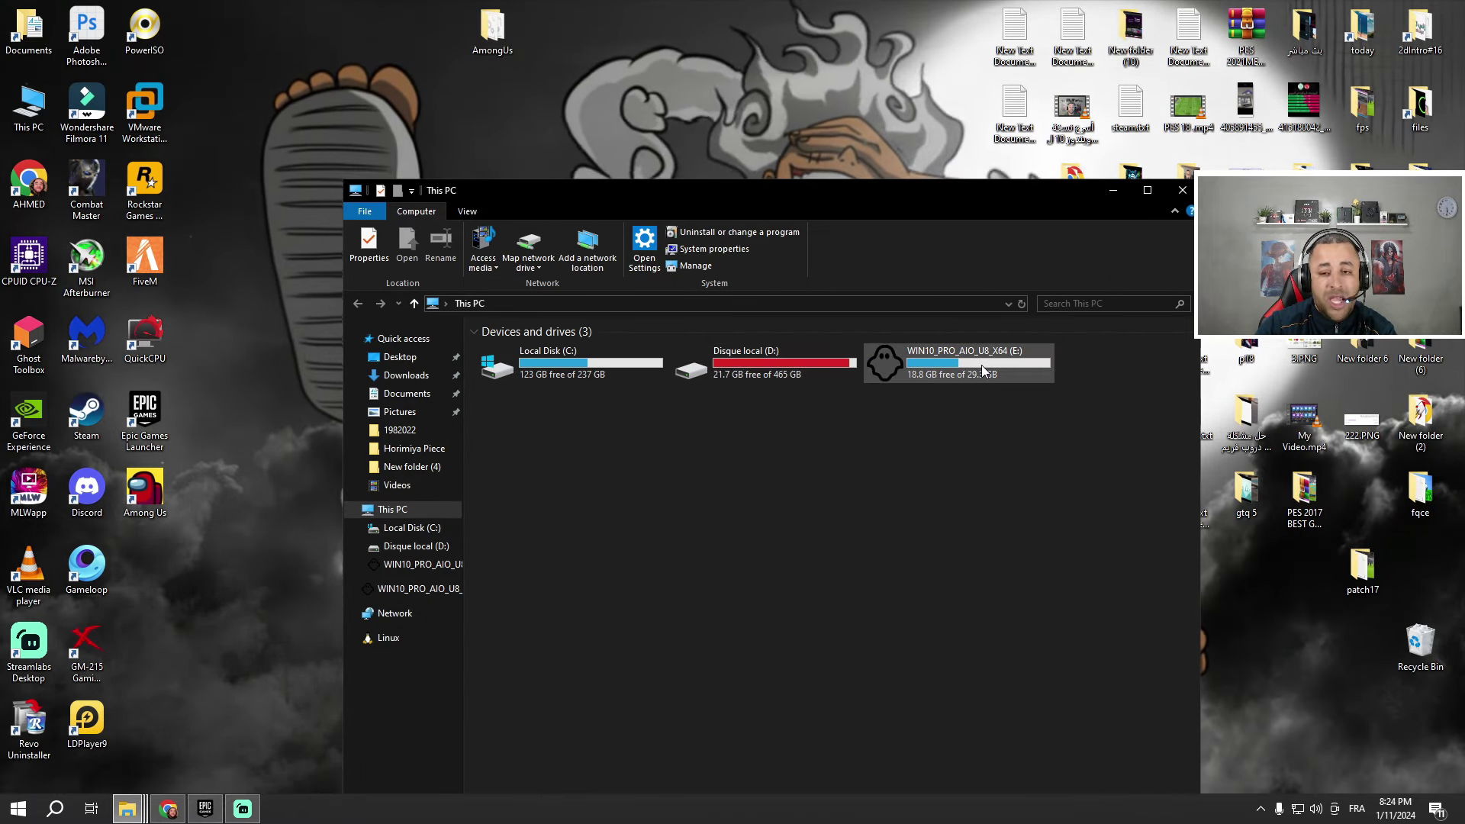
{"action": "left_click", "coordinate": [1184, 191]}
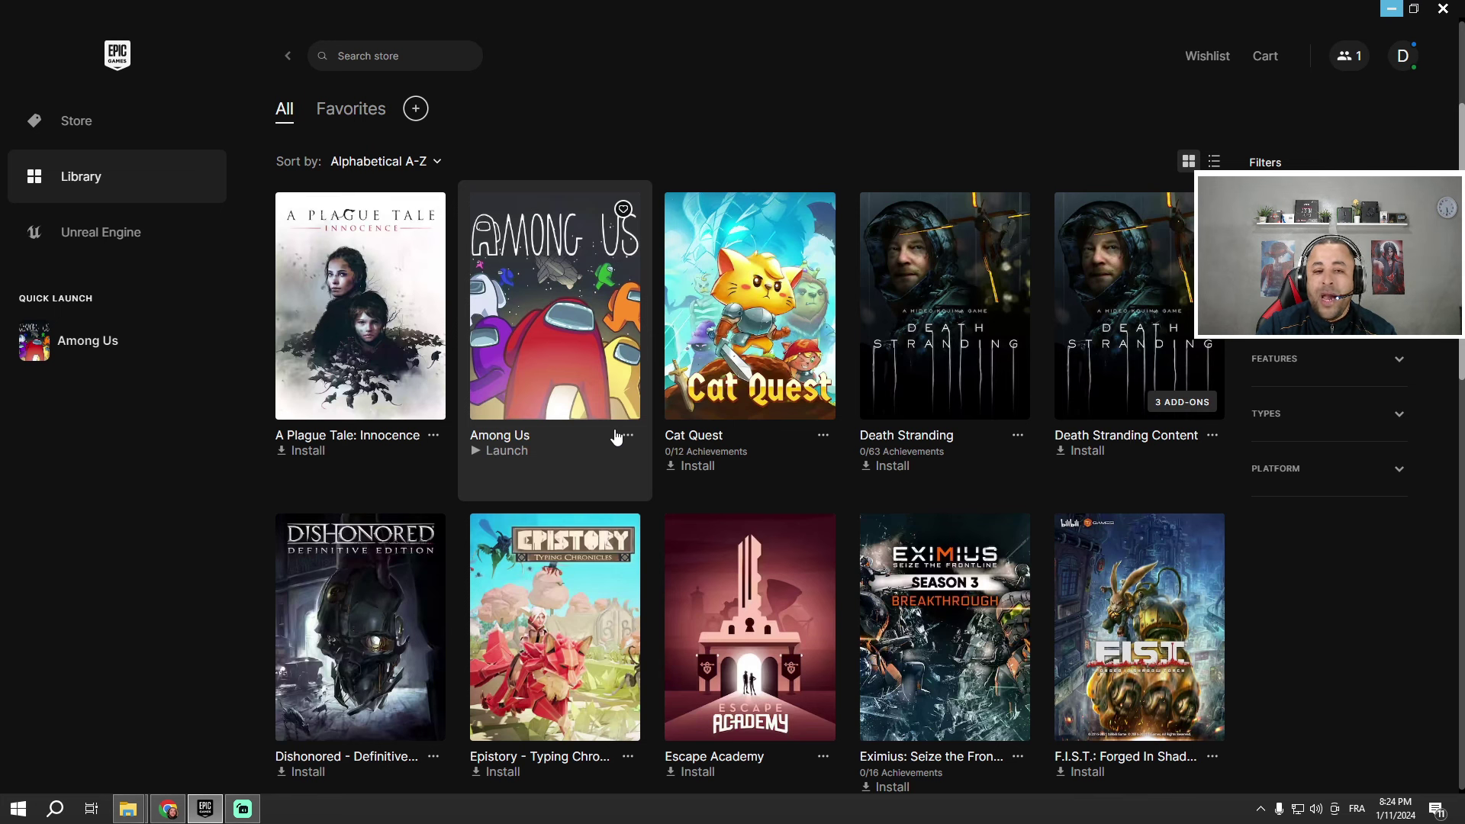
Uninstall Among Us from the Epic Games library and confirm its removal.
{"action": "left_click", "coordinate": [626, 435]}
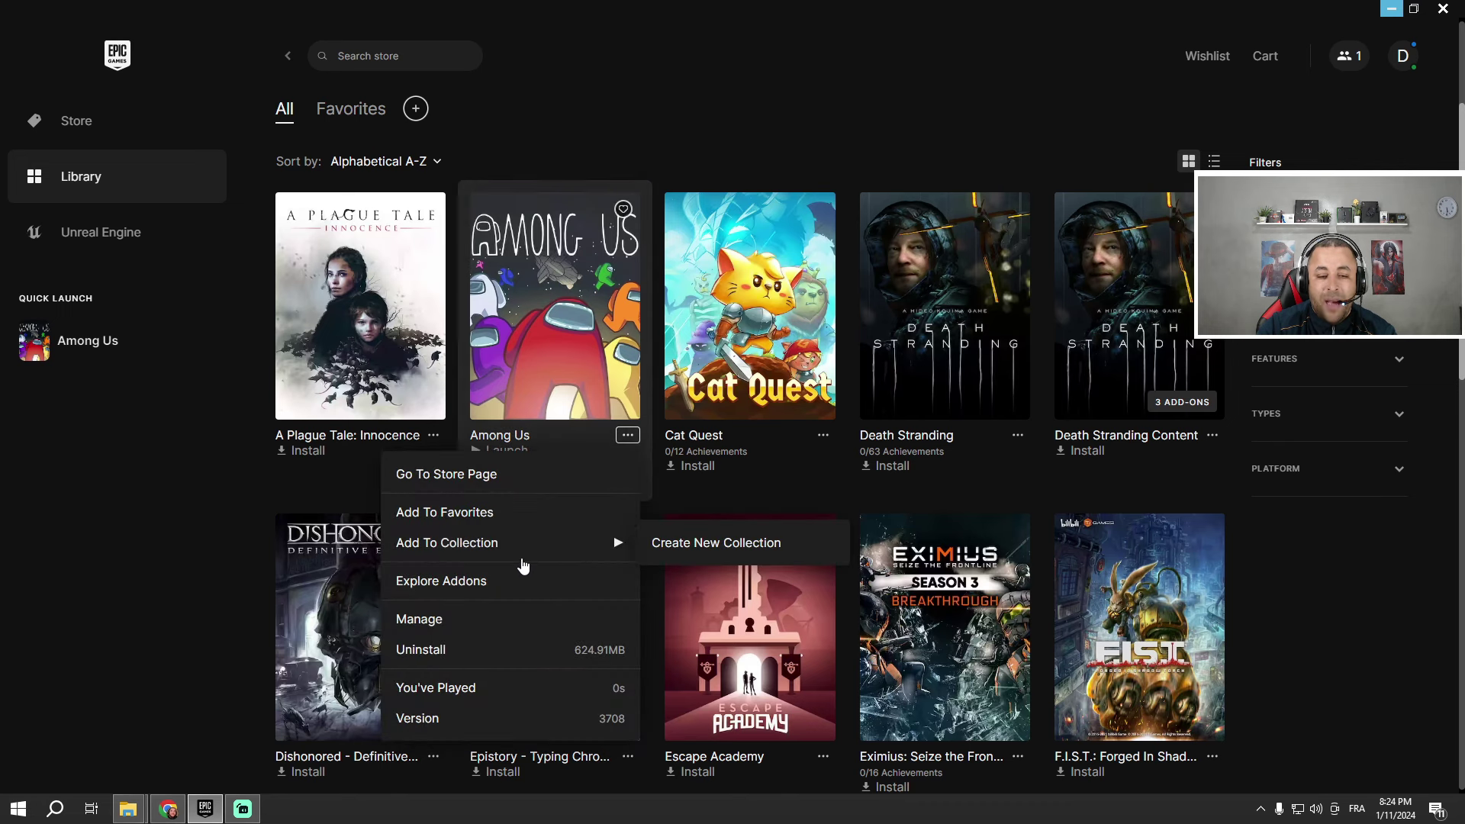
{"action": "left_click", "coordinate": [520, 647]}
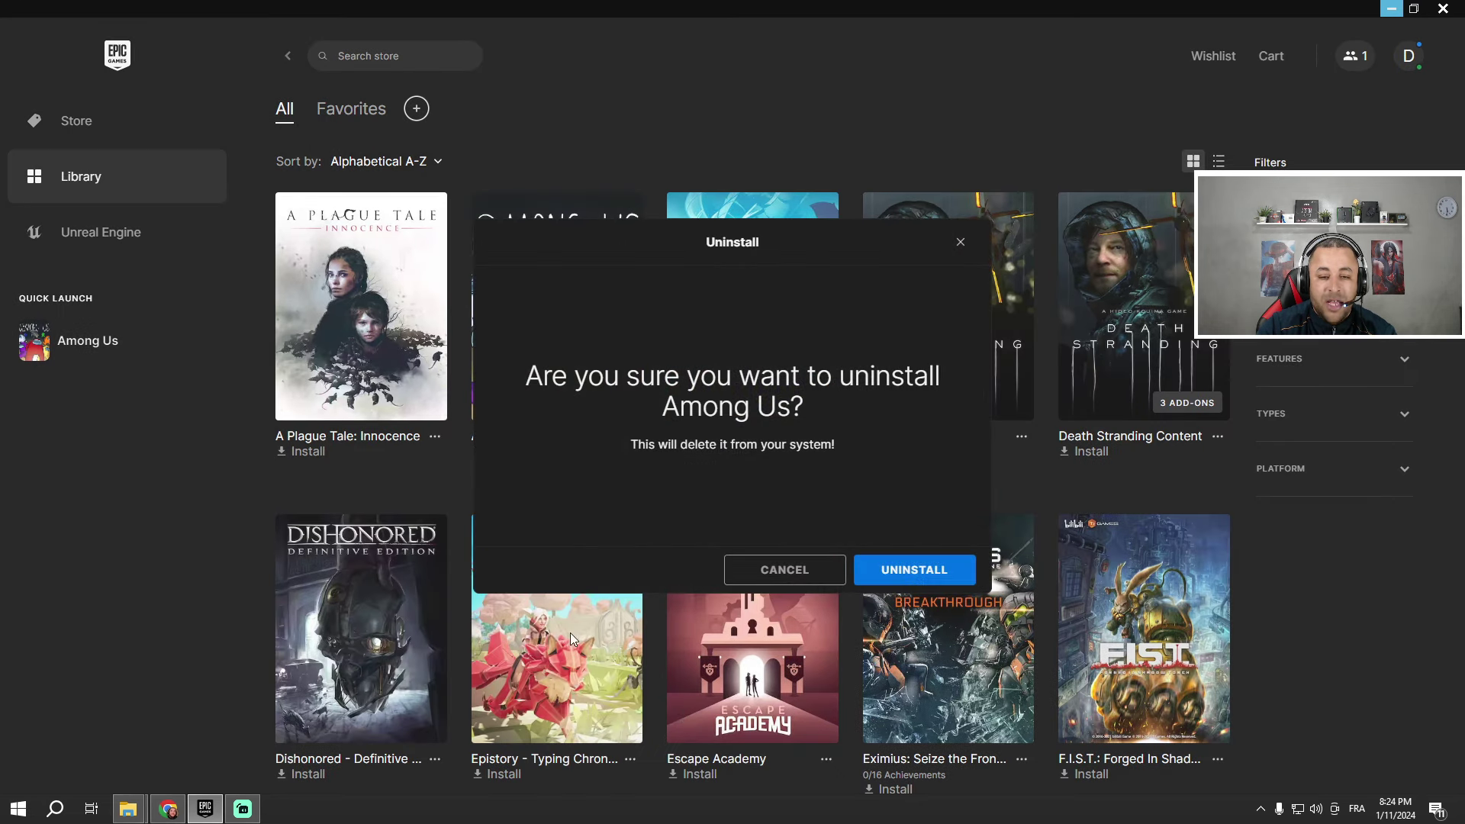
{"action": "left_click", "coordinate": [914, 570]}
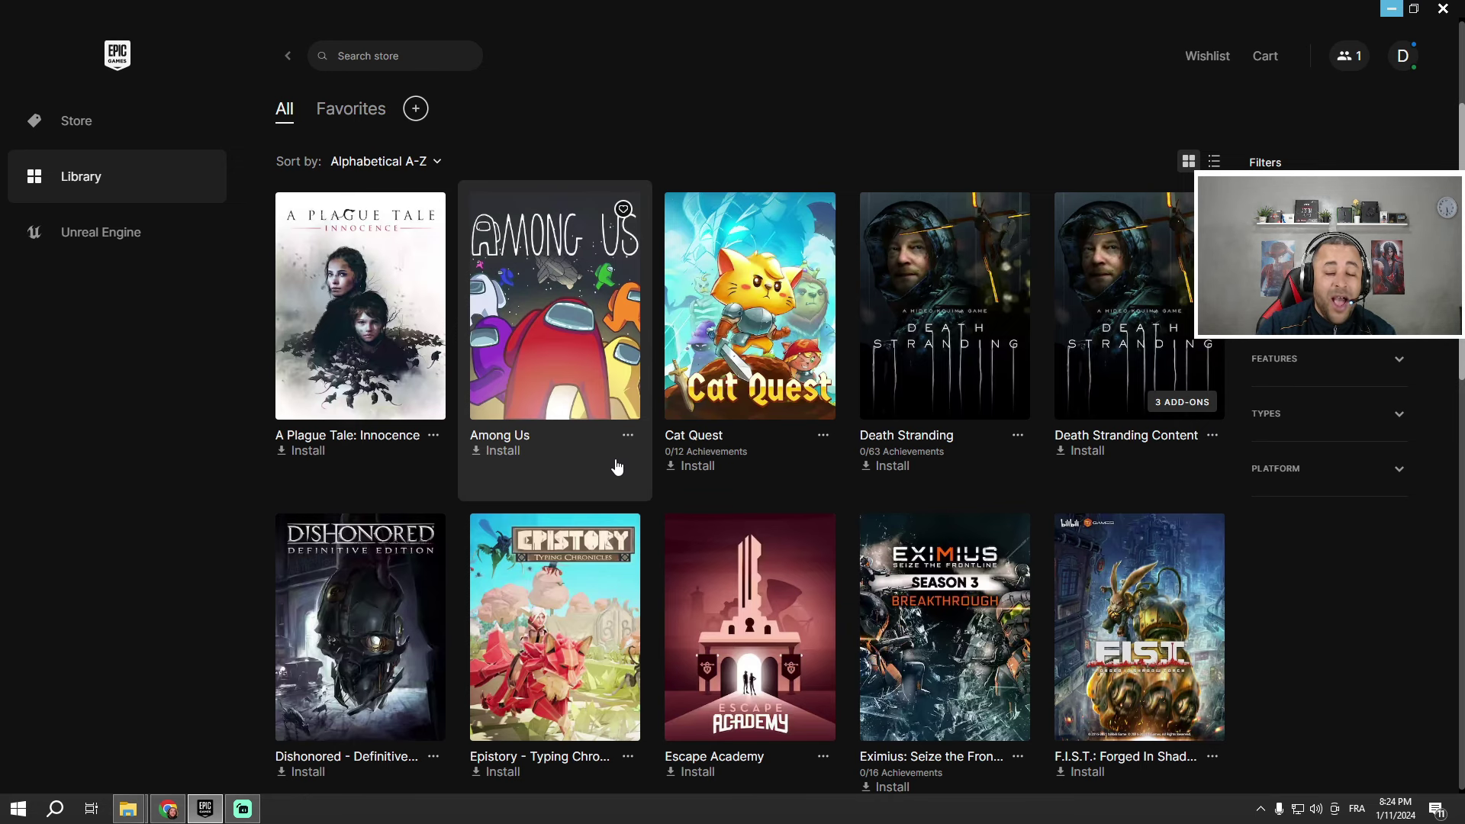
Inspect the game files inside the AmongUs backup folder on the desktop, and close the folder.
{"action": "key", "text": "super+d"}
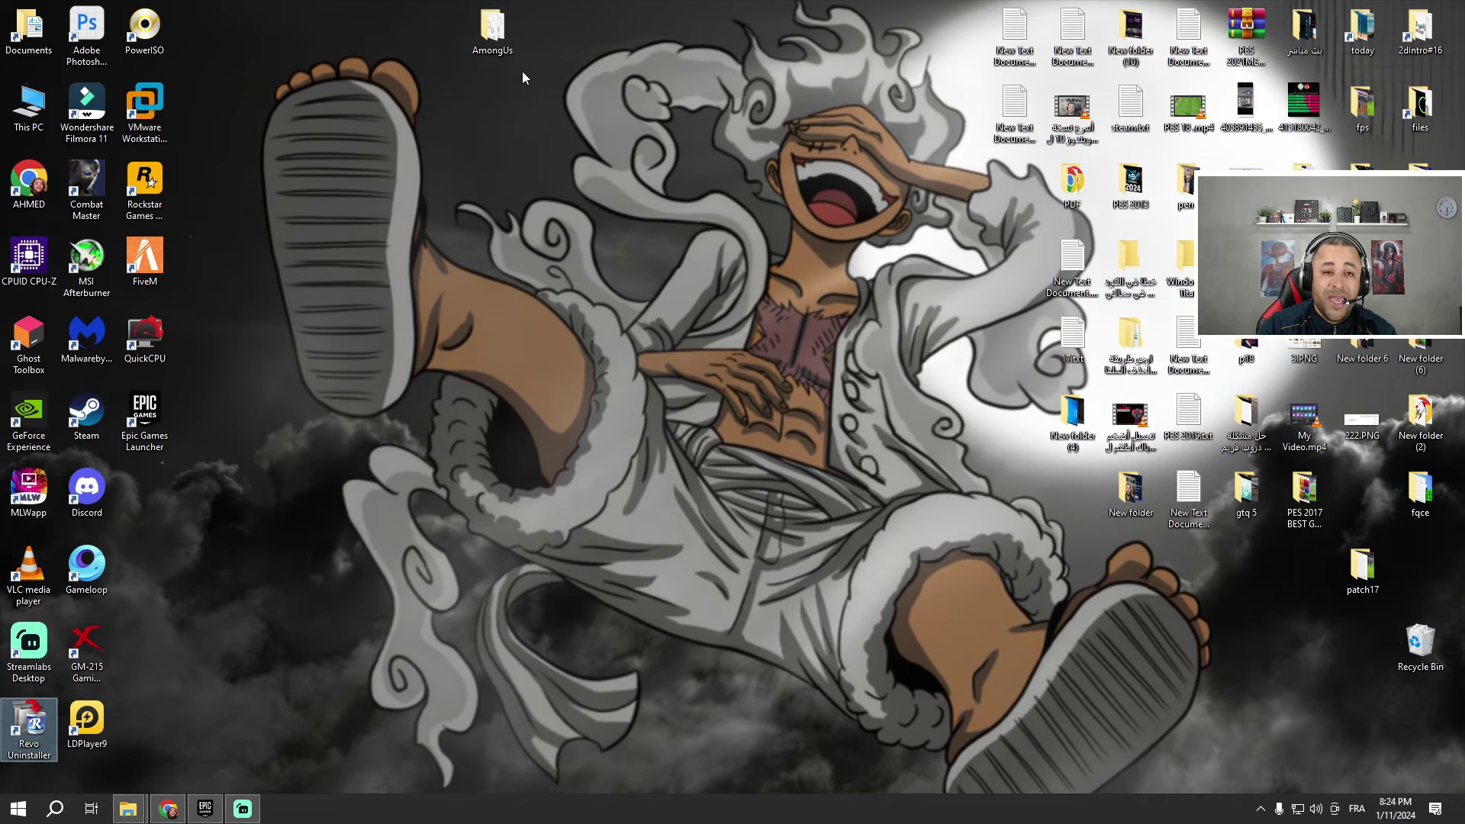
{"action": "double_click", "coordinate": [492, 34]}
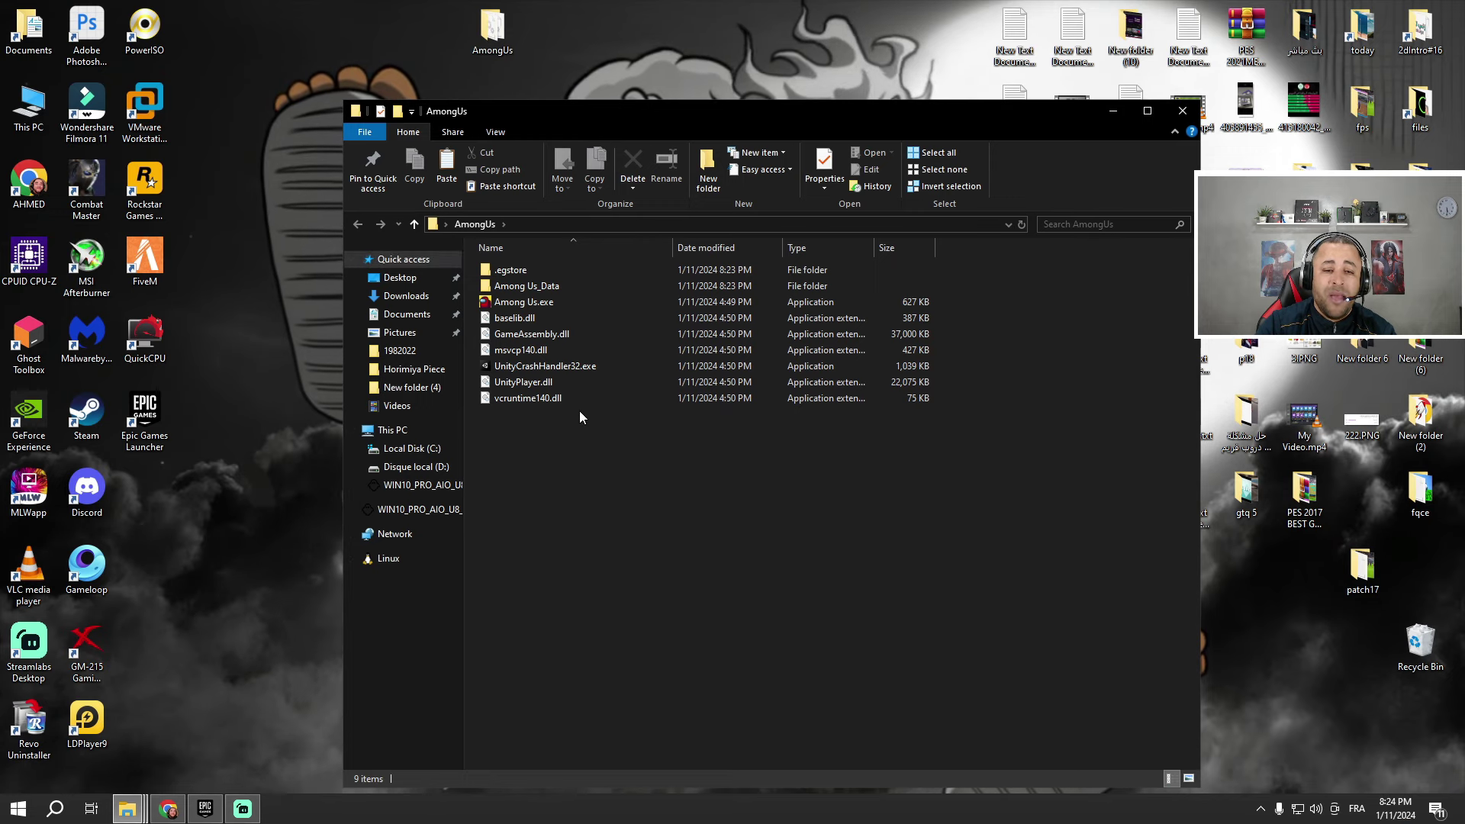
{"action": "left_click", "coordinate": [1182, 111]}
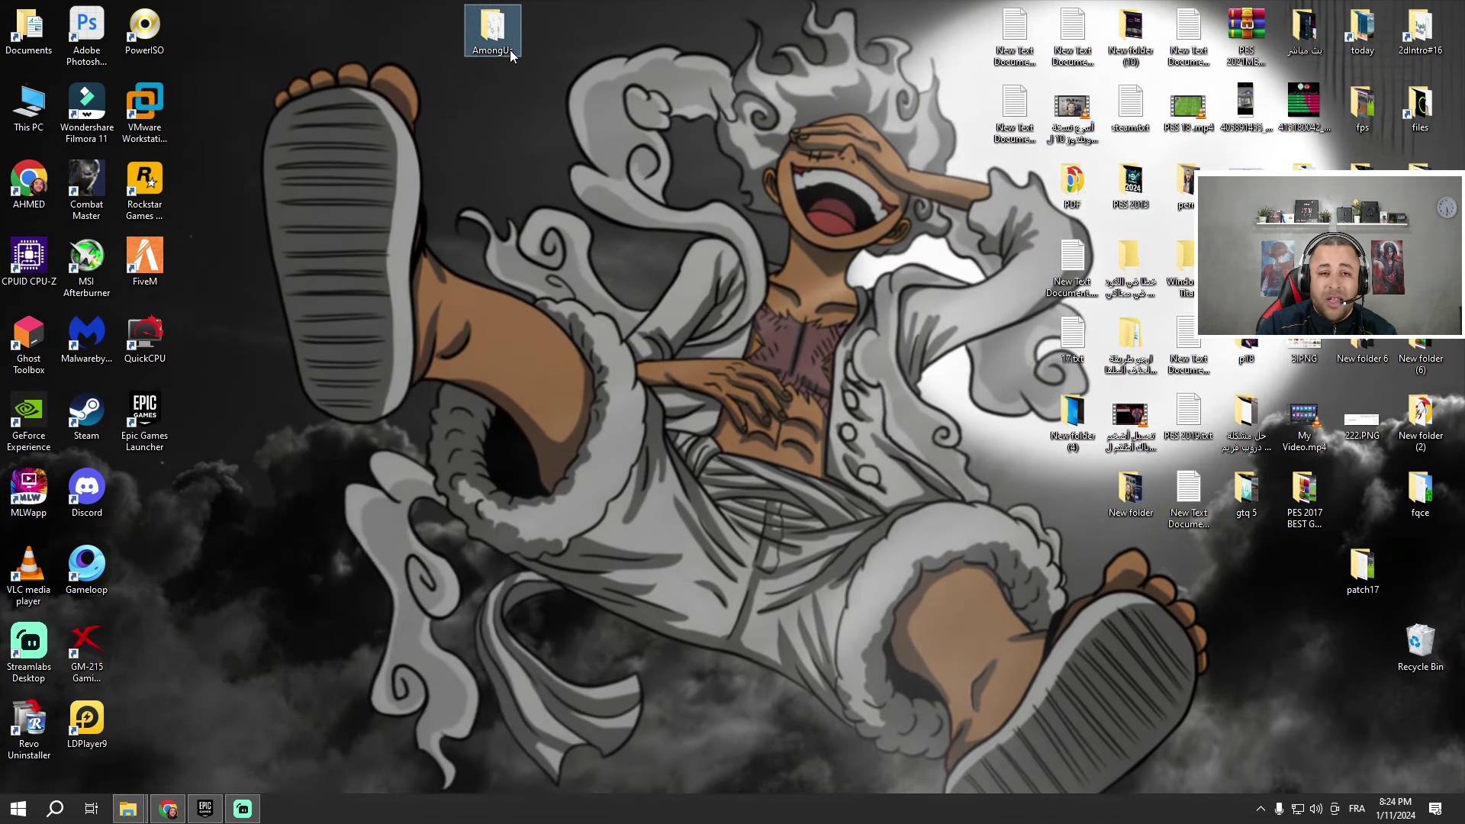
Rename the AmongUs backup folder on the desktop as AmongUs00.
{"action": "left_click", "coordinate": [511, 48]}
{"action": "left_click", "coordinate": [520, 52]}
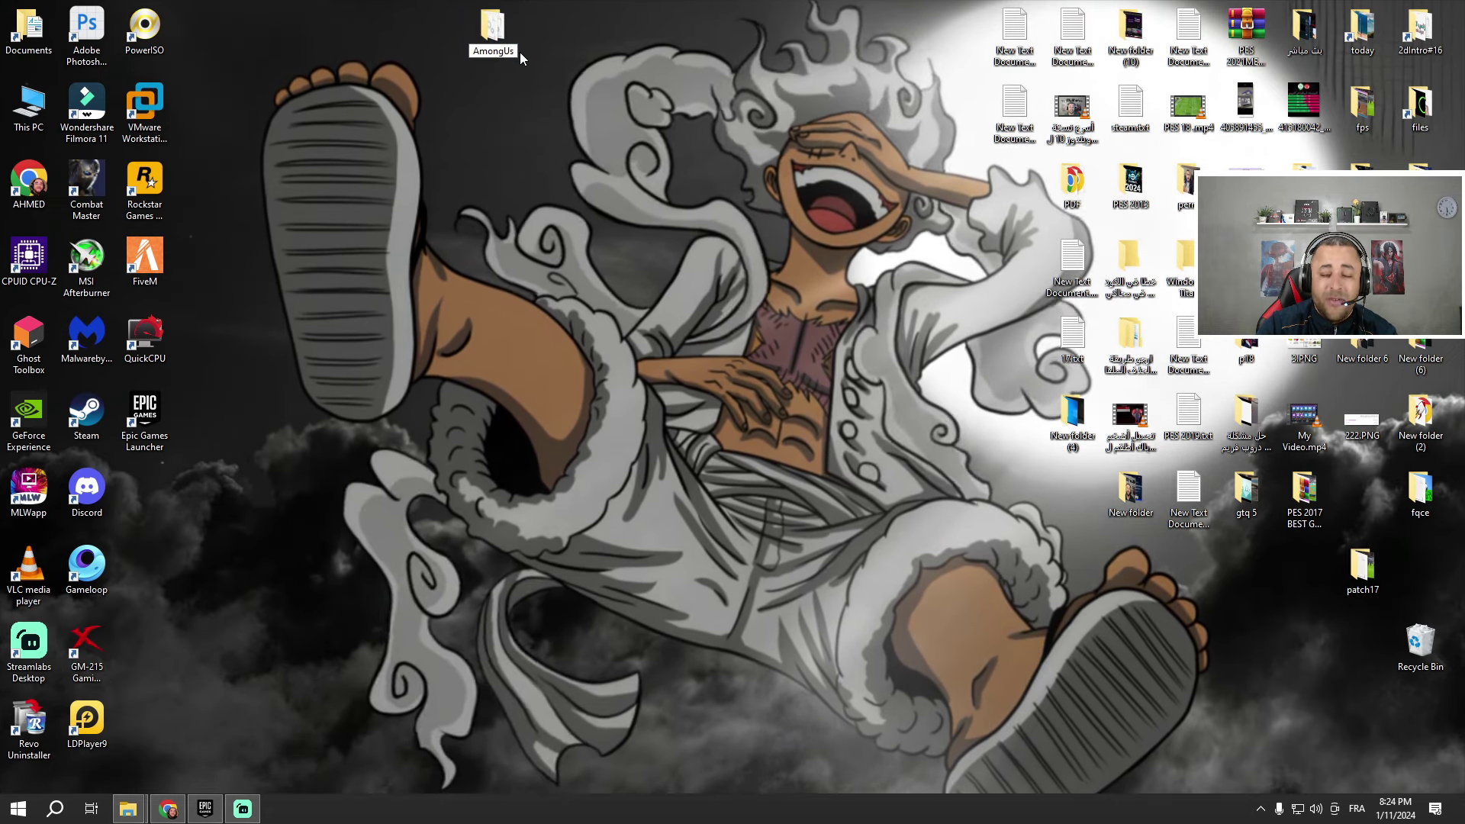
{"action": "type", "text": "00"}
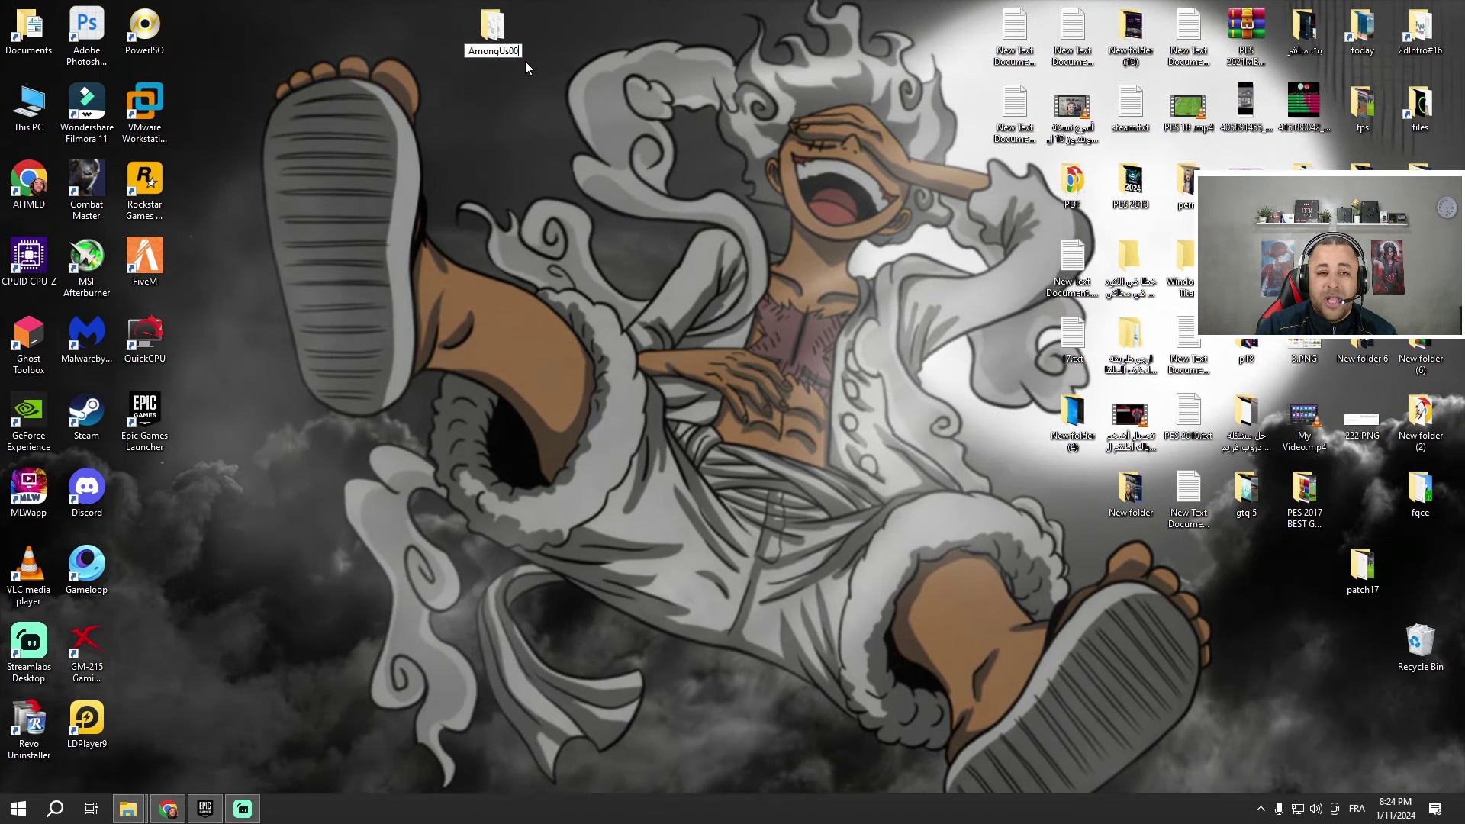
{"action": "left_click", "coordinate": [492, 30]}
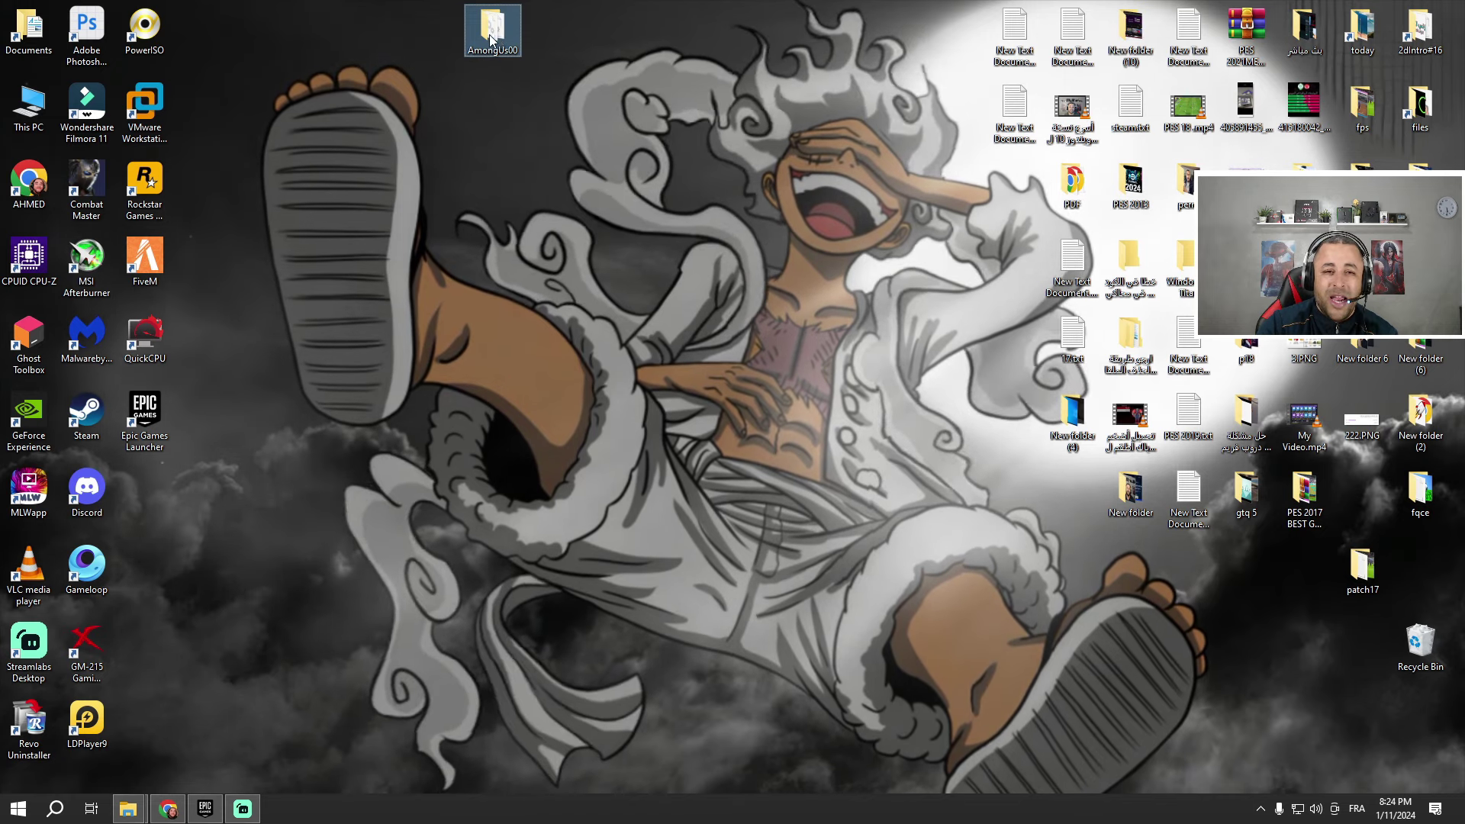
Start installing Among Us from the Epic Games library into C:\Program Files\Epic Games with Auto-Update and Create Shortcut enabled.
{"action": "left_click", "coordinate": [205, 808]}
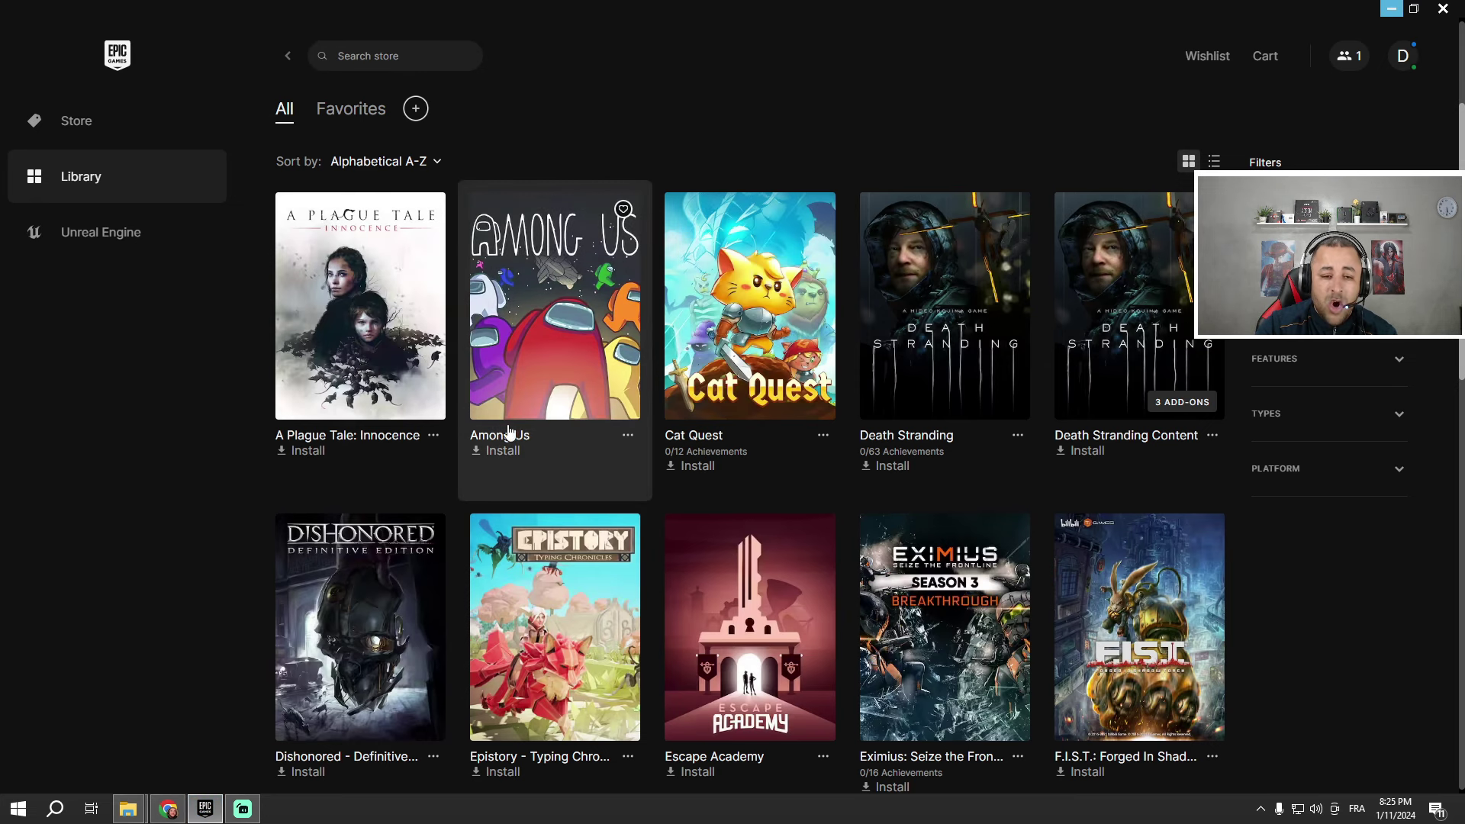
{"action": "left_click", "coordinate": [489, 453]}
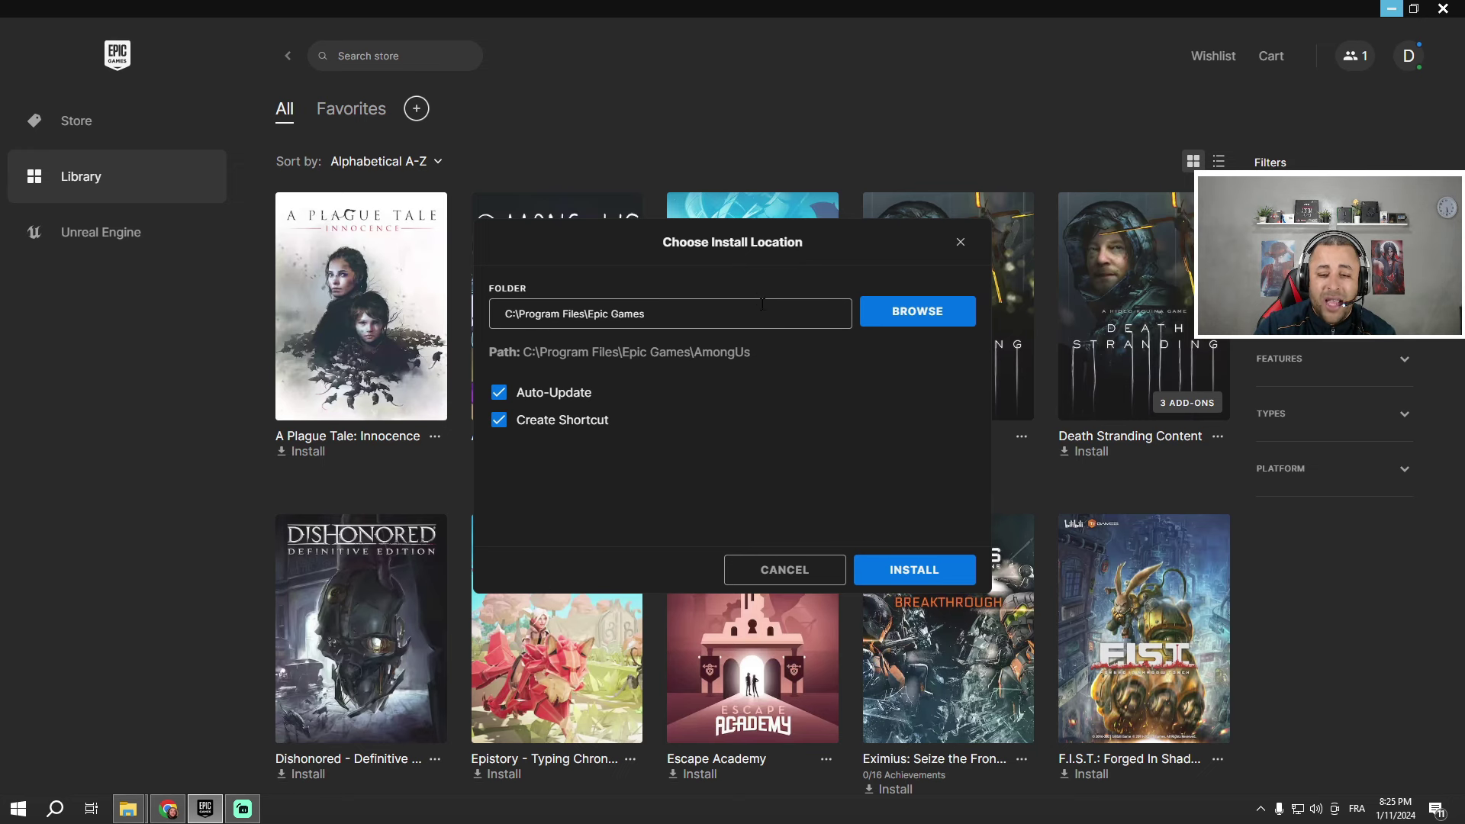
{"action": "left_click", "coordinate": [945, 574]}
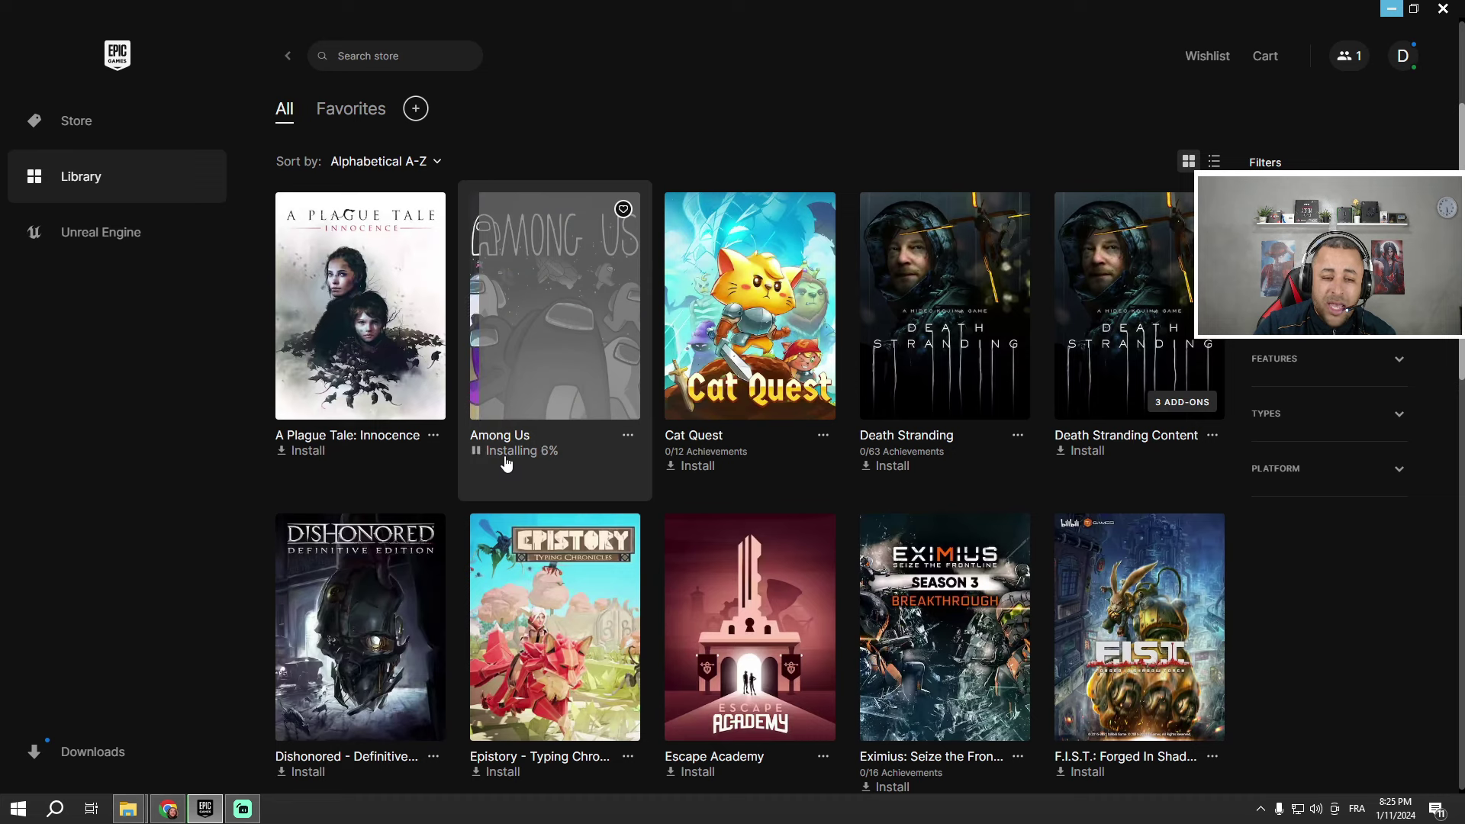
Pause the Among Us download and cancel its installation.
{"action": "left_click", "coordinate": [476, 452]}
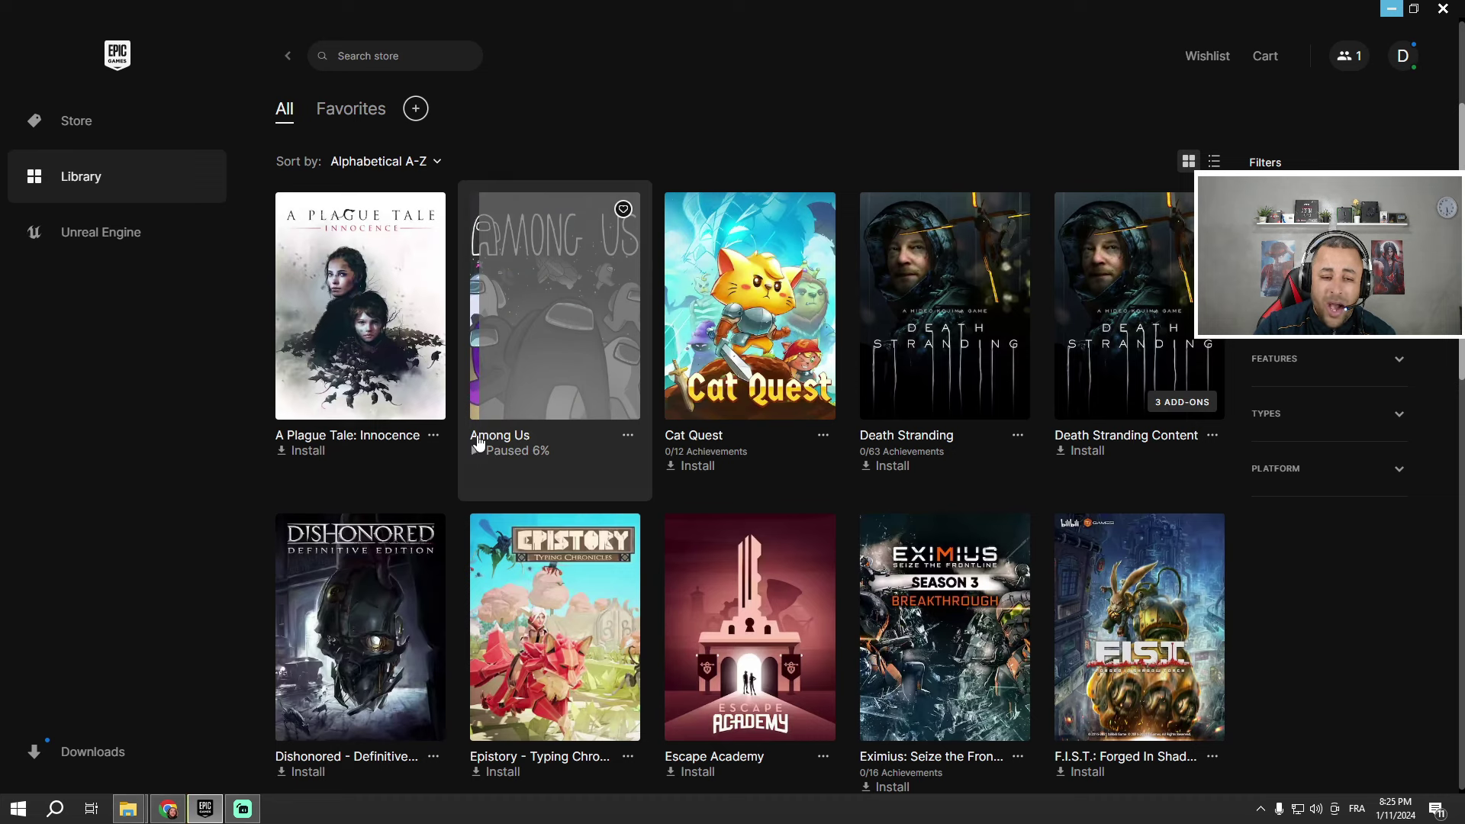
{"action": "left_click", "coordinate": [627, 436]}
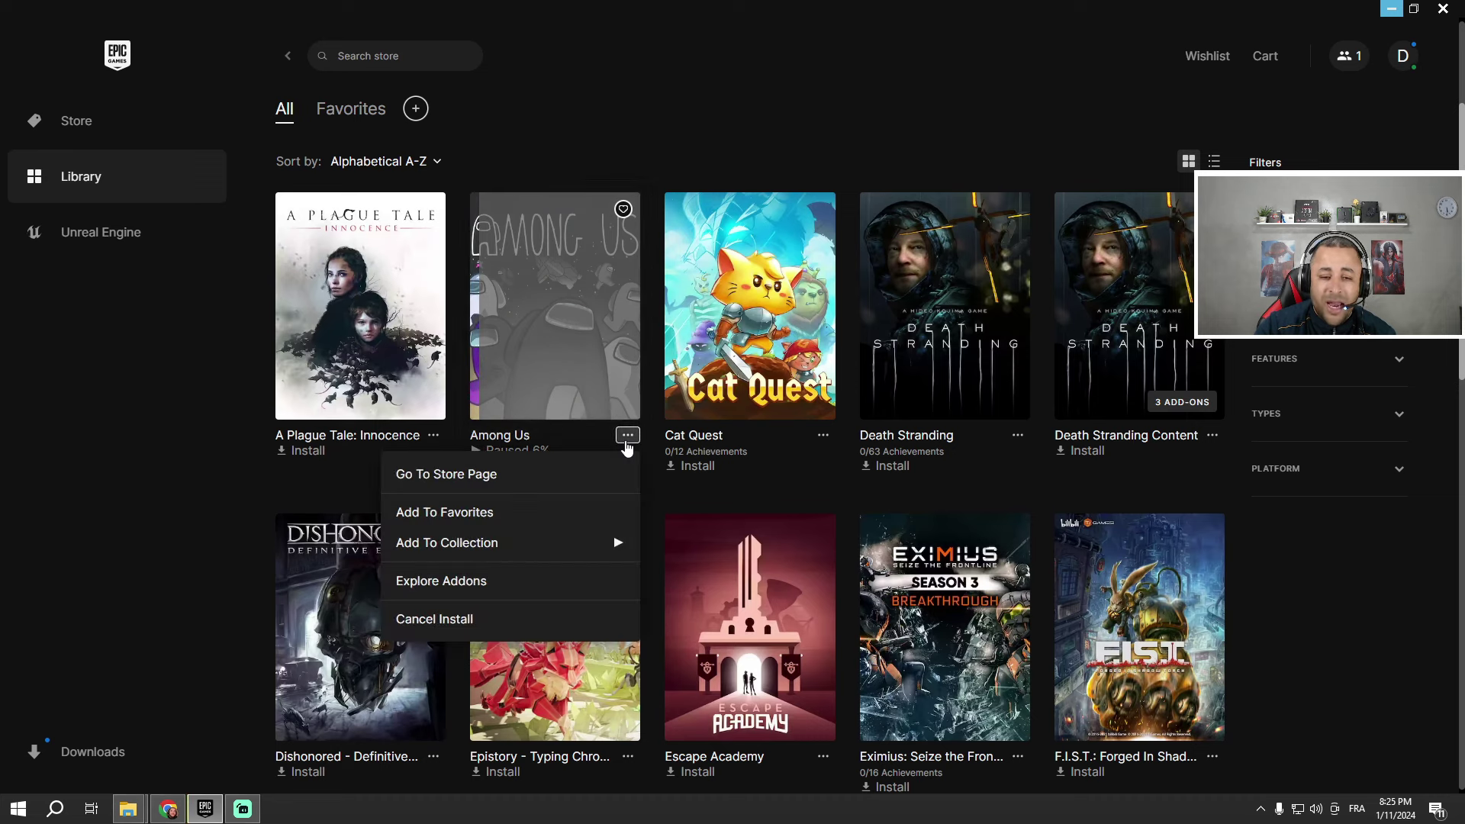
{"action": "left_click", "coordinate": [446, 622]}
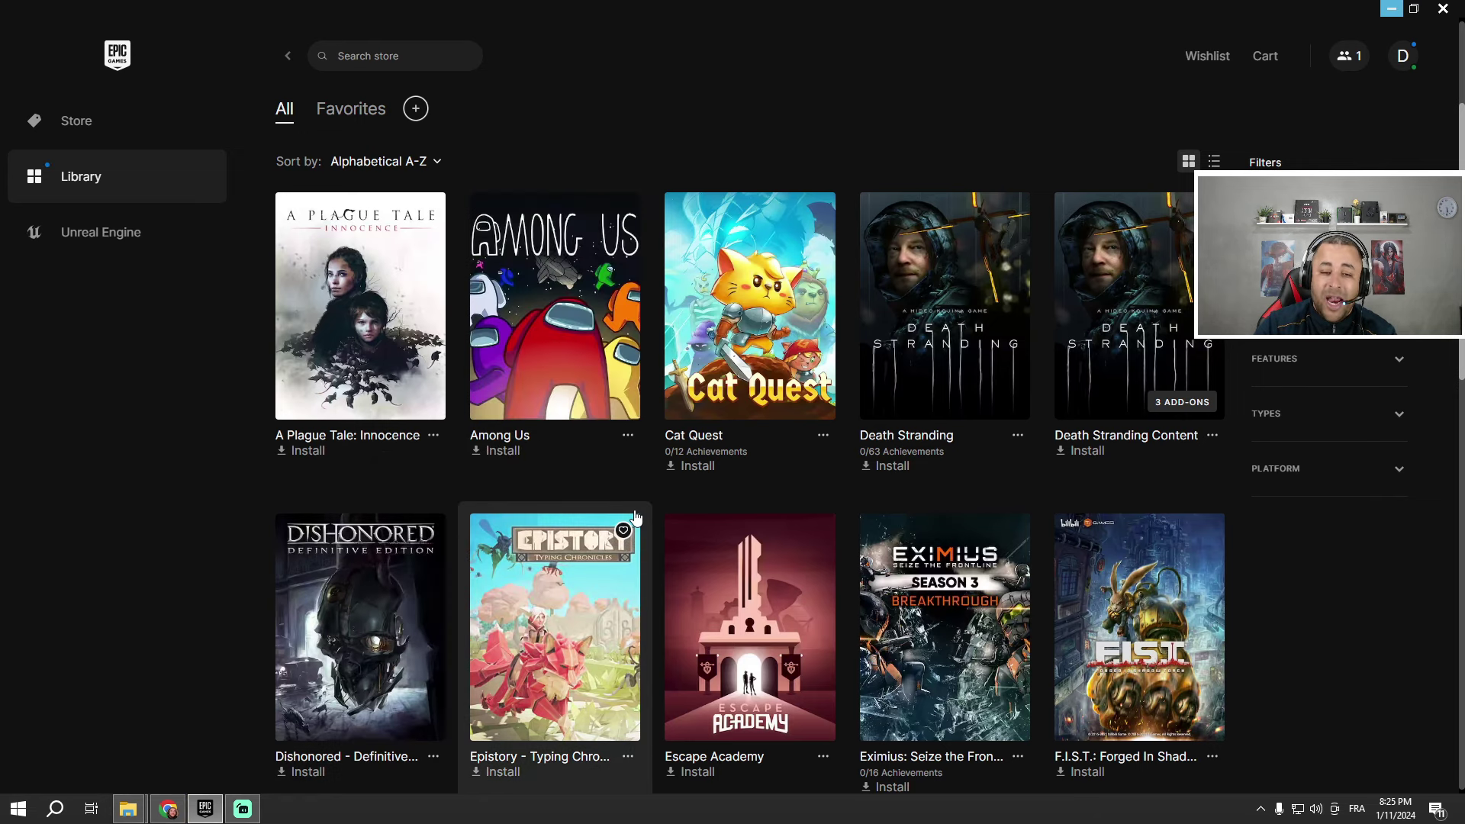
Open the Epic Games folder in C:\Program Files in File Explorer and restore its window to a smaller size over the desktop.
{"action": "left_click", "coordinate": [1390, 11]}
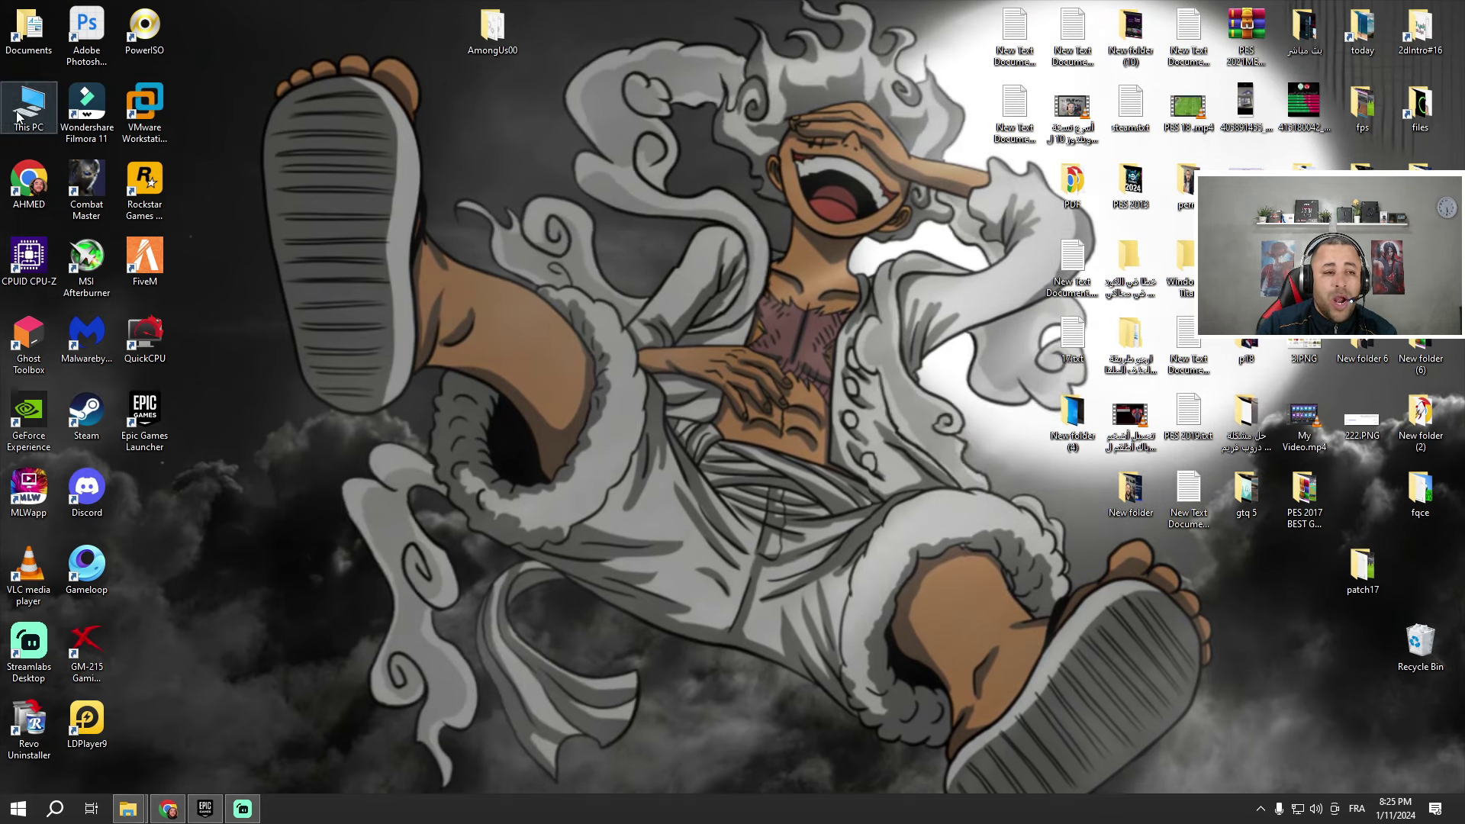
{"action": "double_click", "coordinate": [28, 107]}
{"action": "left_click", "coordinate": [1148, 111]}
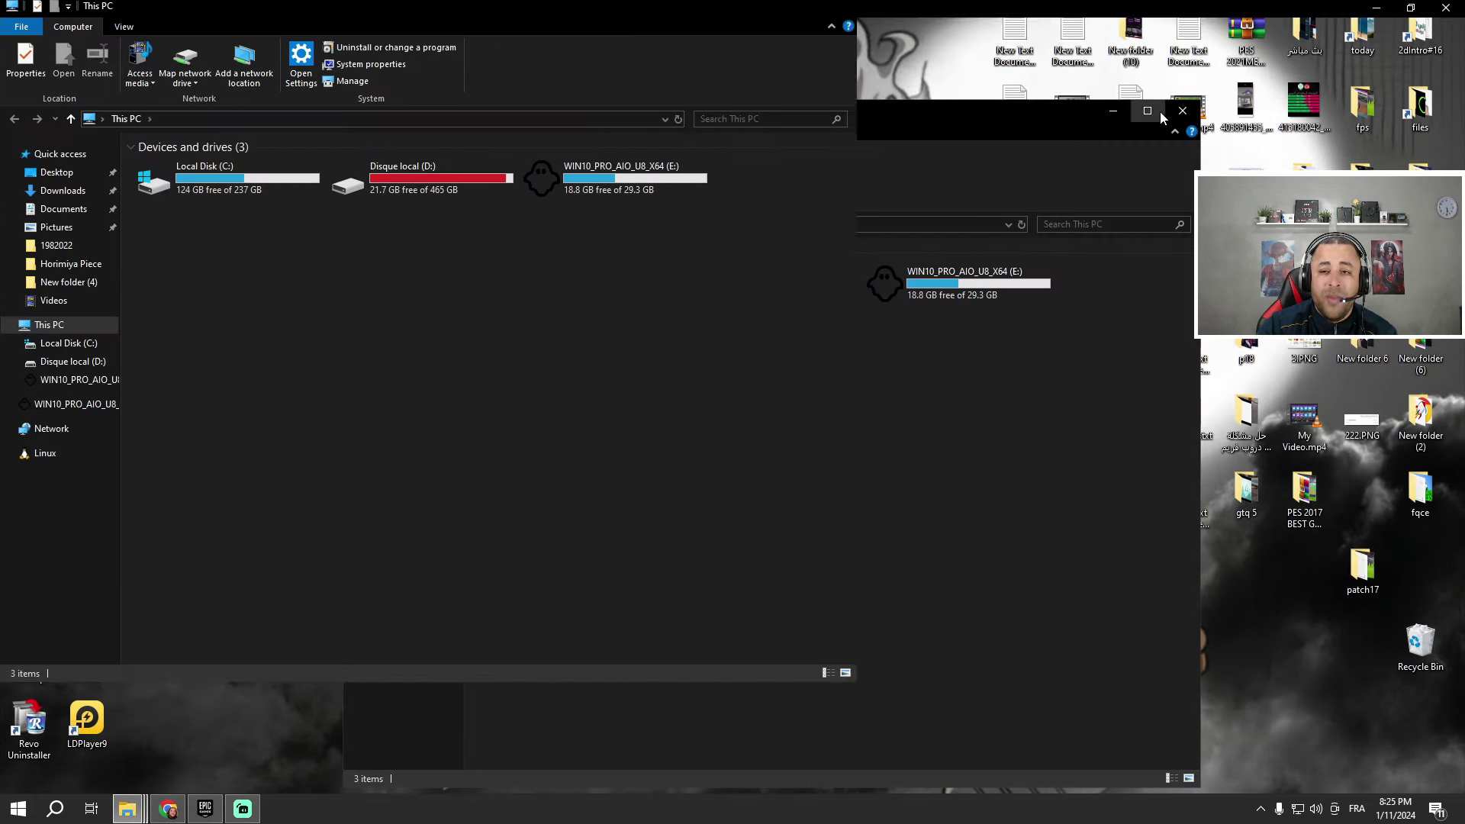
{"action": "double_click", "coordinate": [233, 180]}
{"action": "double_click", "coordinate": [168, 227]}
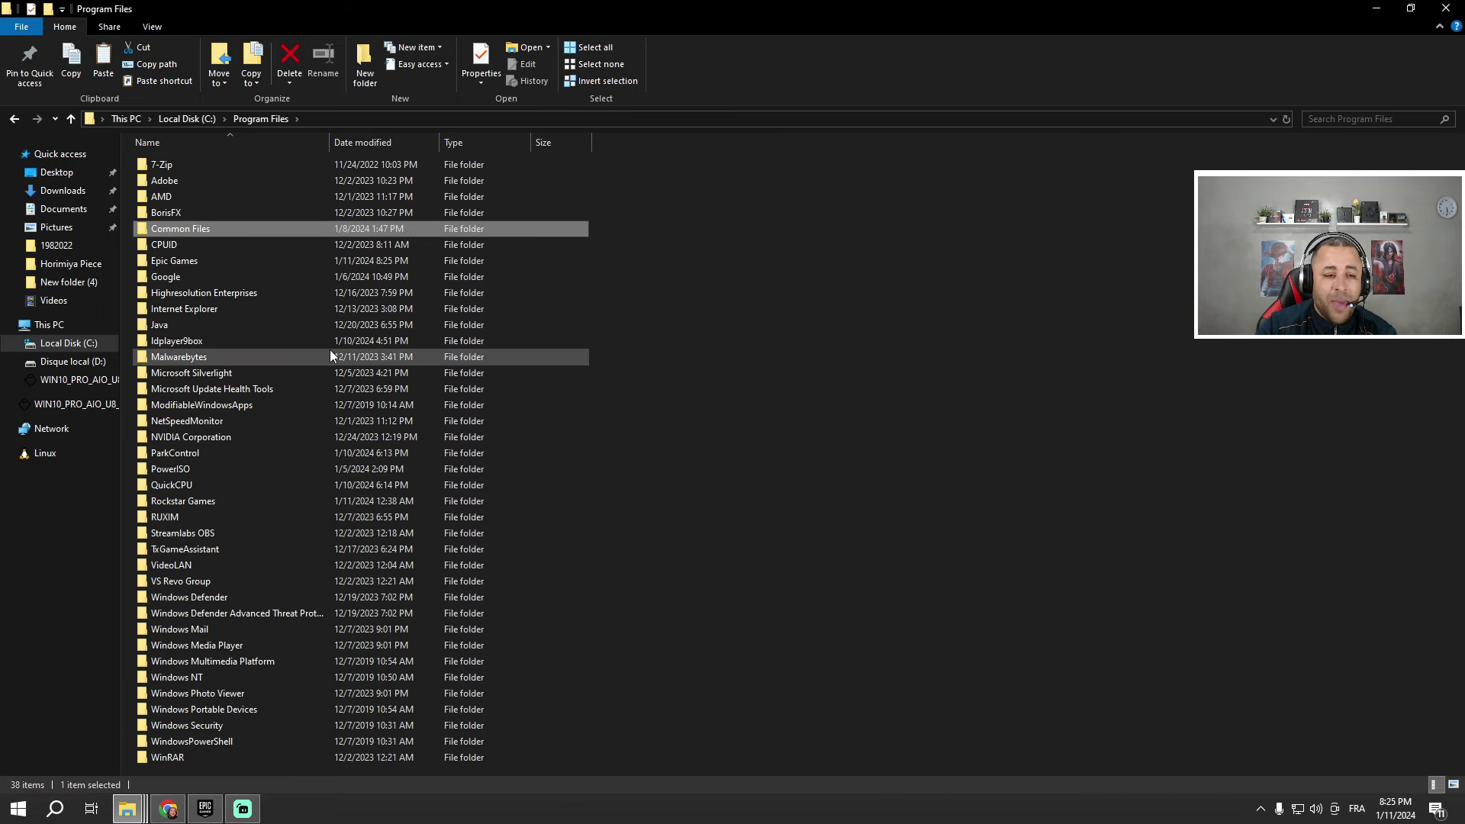
{"action": "left_click", "coordinate": [185, 263]}
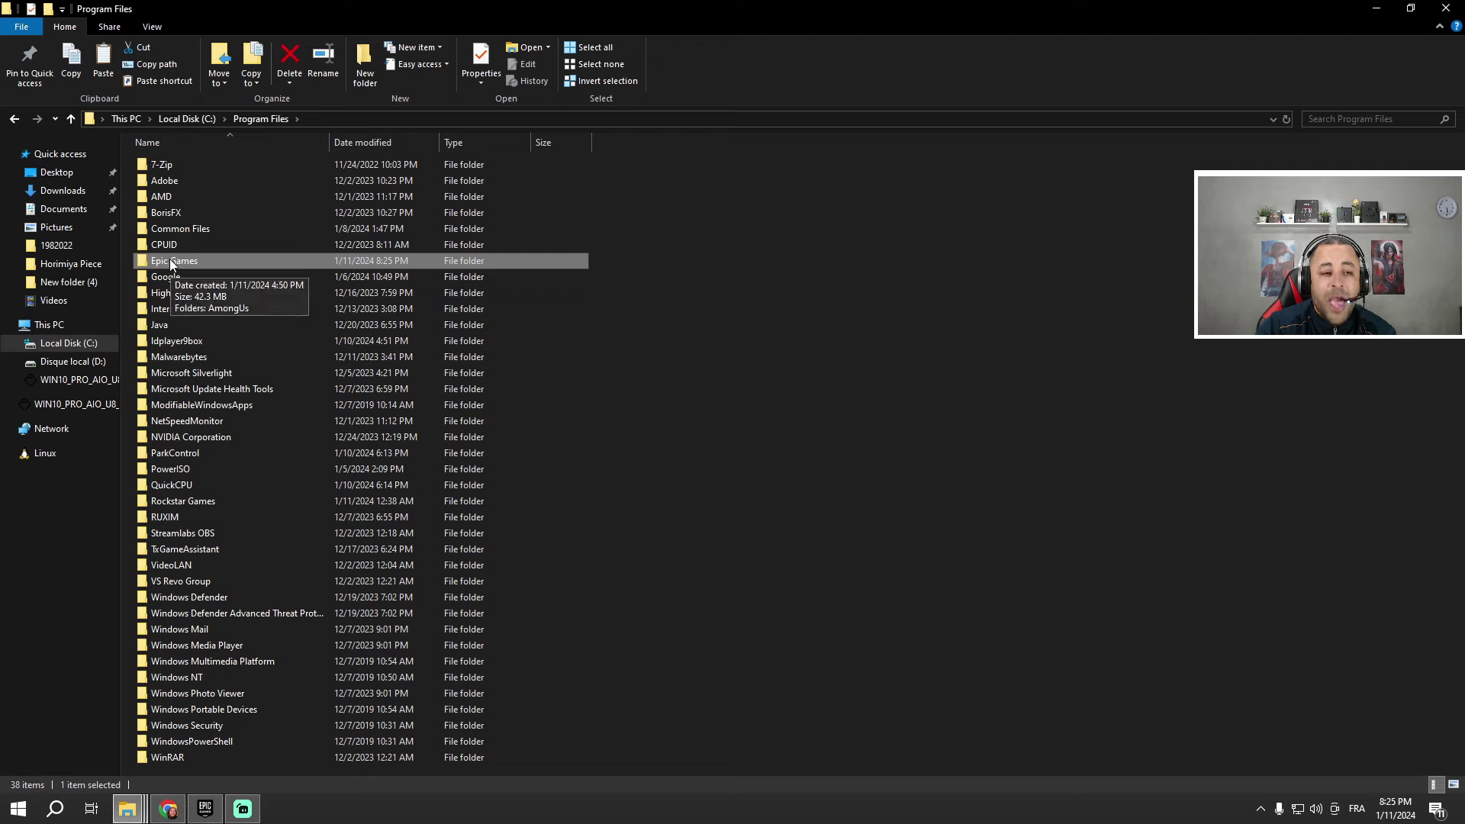
{"action": "key", "text": "alt+Up"}
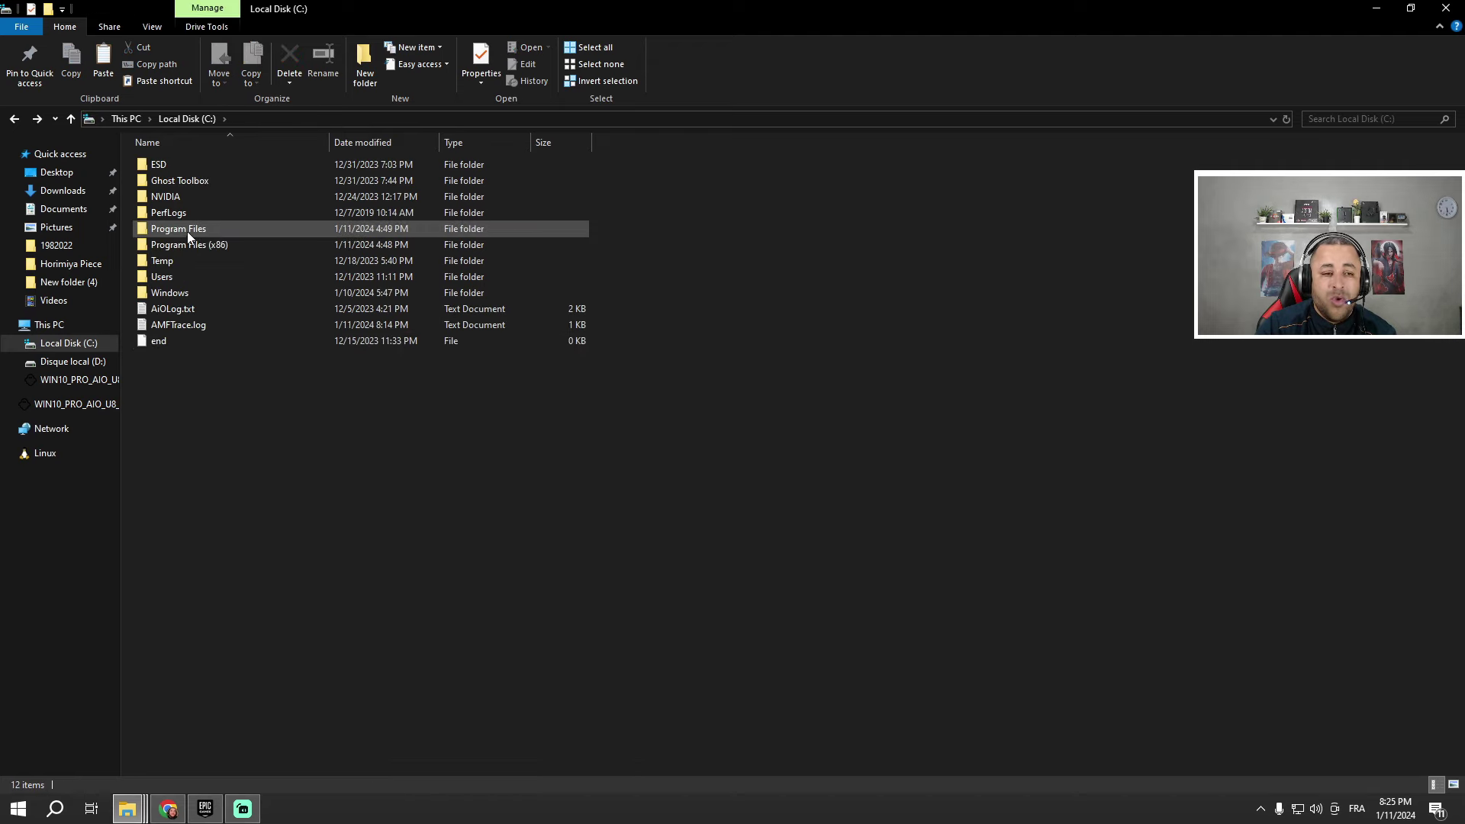
{"action": "double_click", "coordinate": [186, 231]}
{"action": "double_click", "coordinate": [177, 263]}
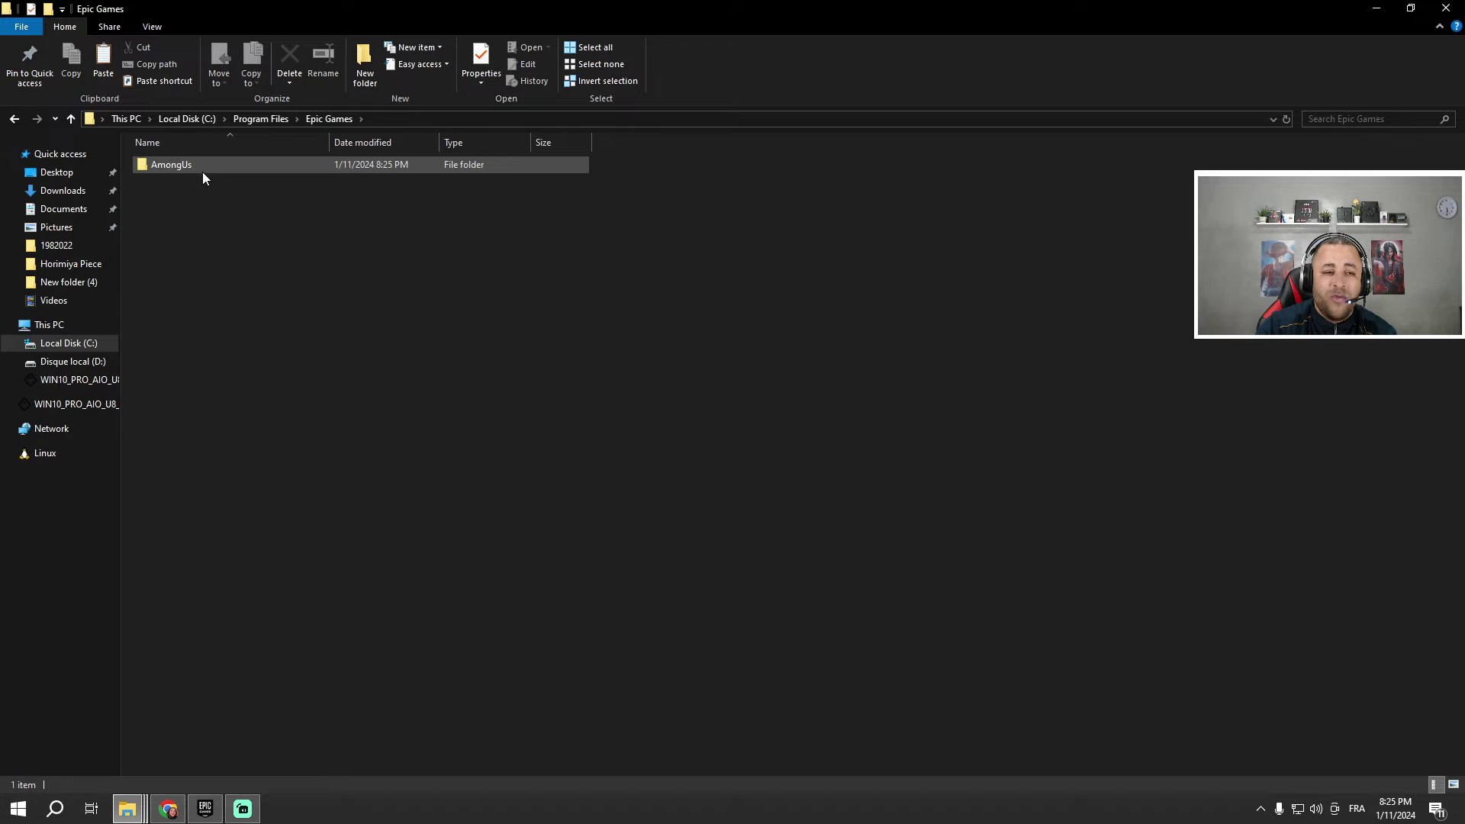
{"action": "left_click_drag", "start_coordinate": [687, 10], "coordinate": [646, 102]}
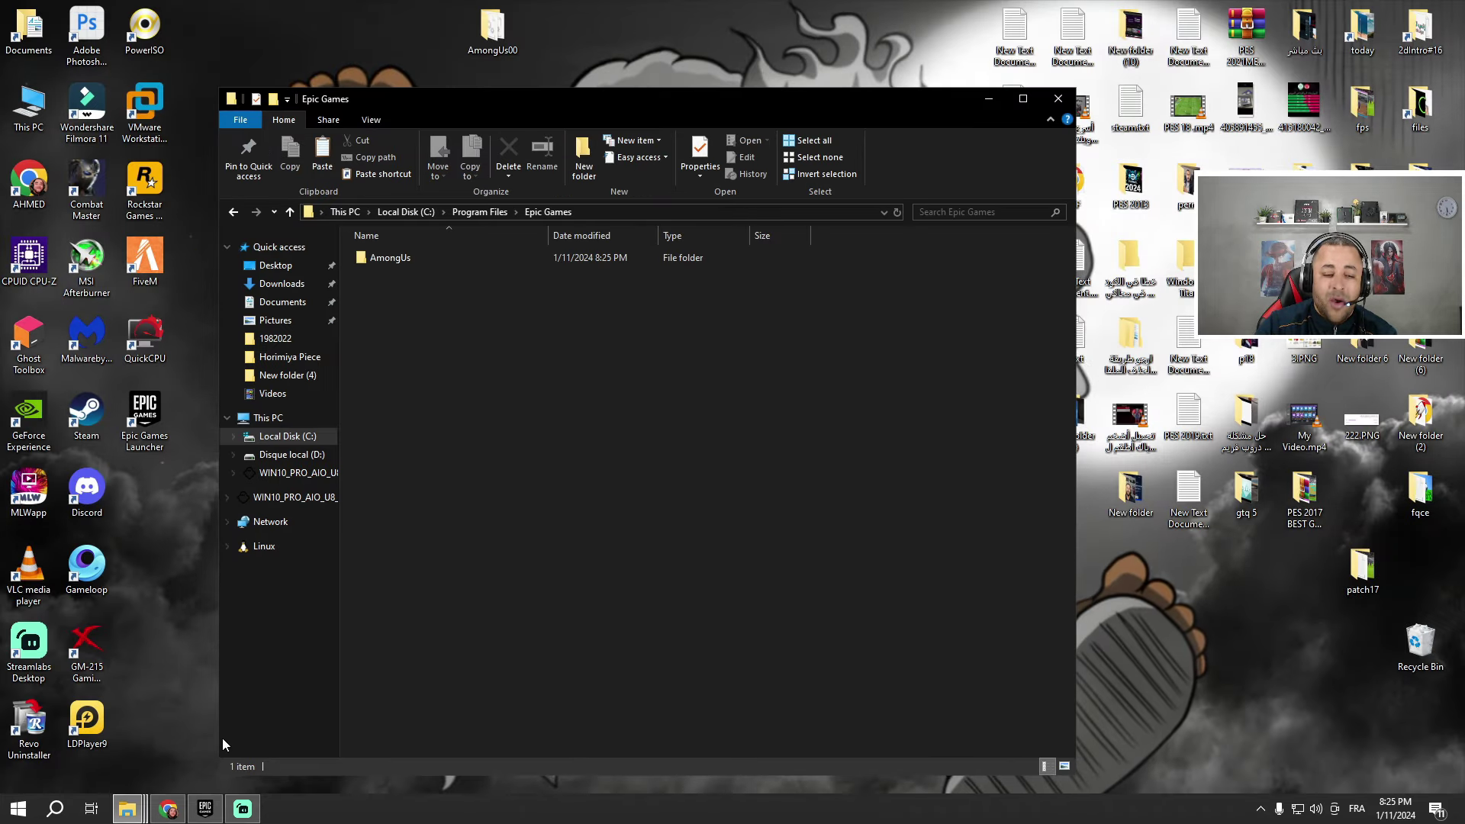
{"action": "left_click", "coordinate": [204, 808]}
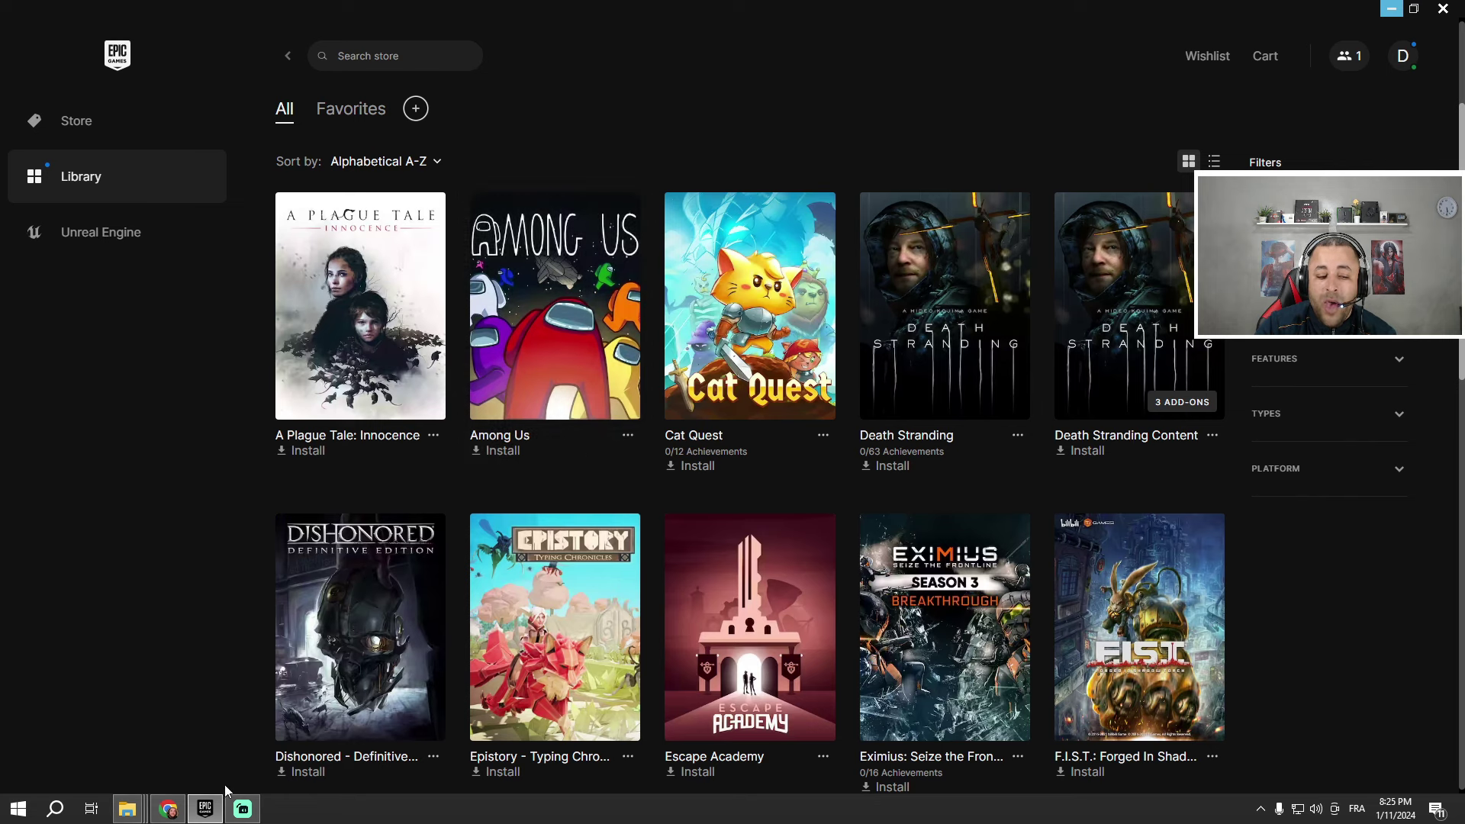
{"action": "key", "text": "alt+Tab"}
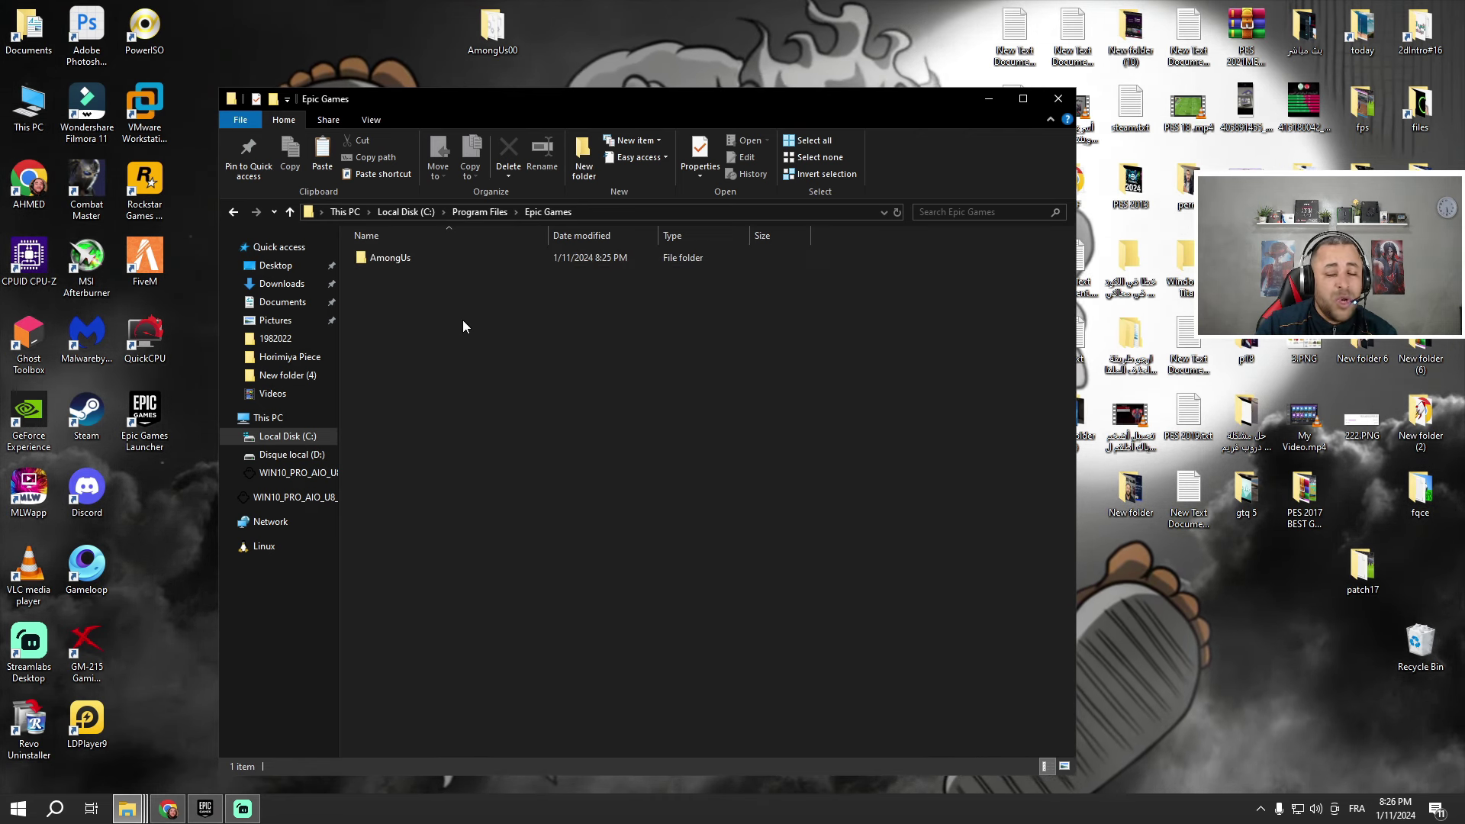
Move all game files from the AmongUs00 desktop backup into C:\Program Files\Epic Games\AmongUs, and close both folders.
{"action": "double_click", "coordinate": [405, 259]}
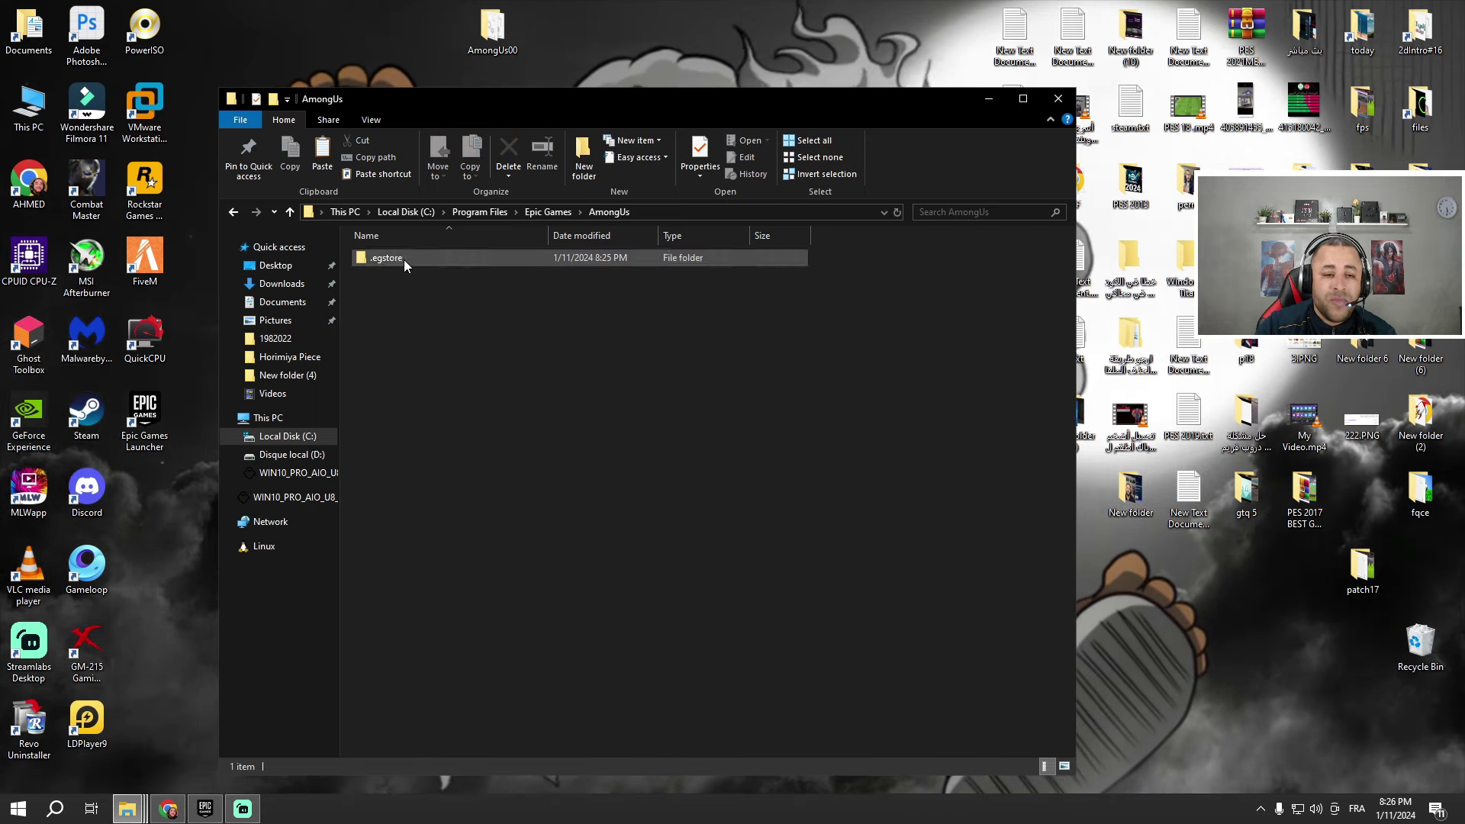
{"action": "double_click", "coordinate": [492, 29]}
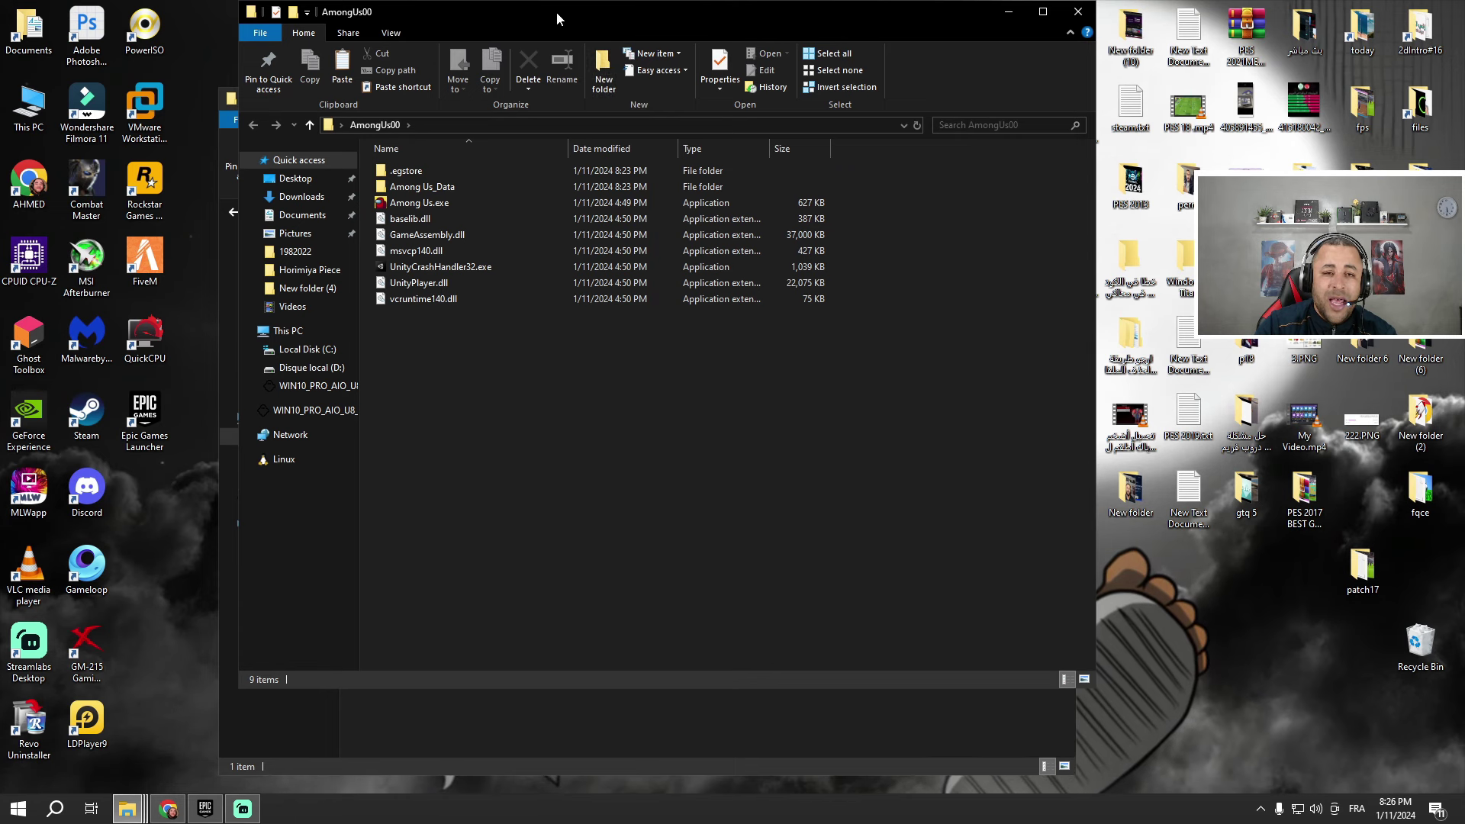
{"action": "left_click_drag", "start_coordinate": [559, 15], "coordinate": [1021, 20]}
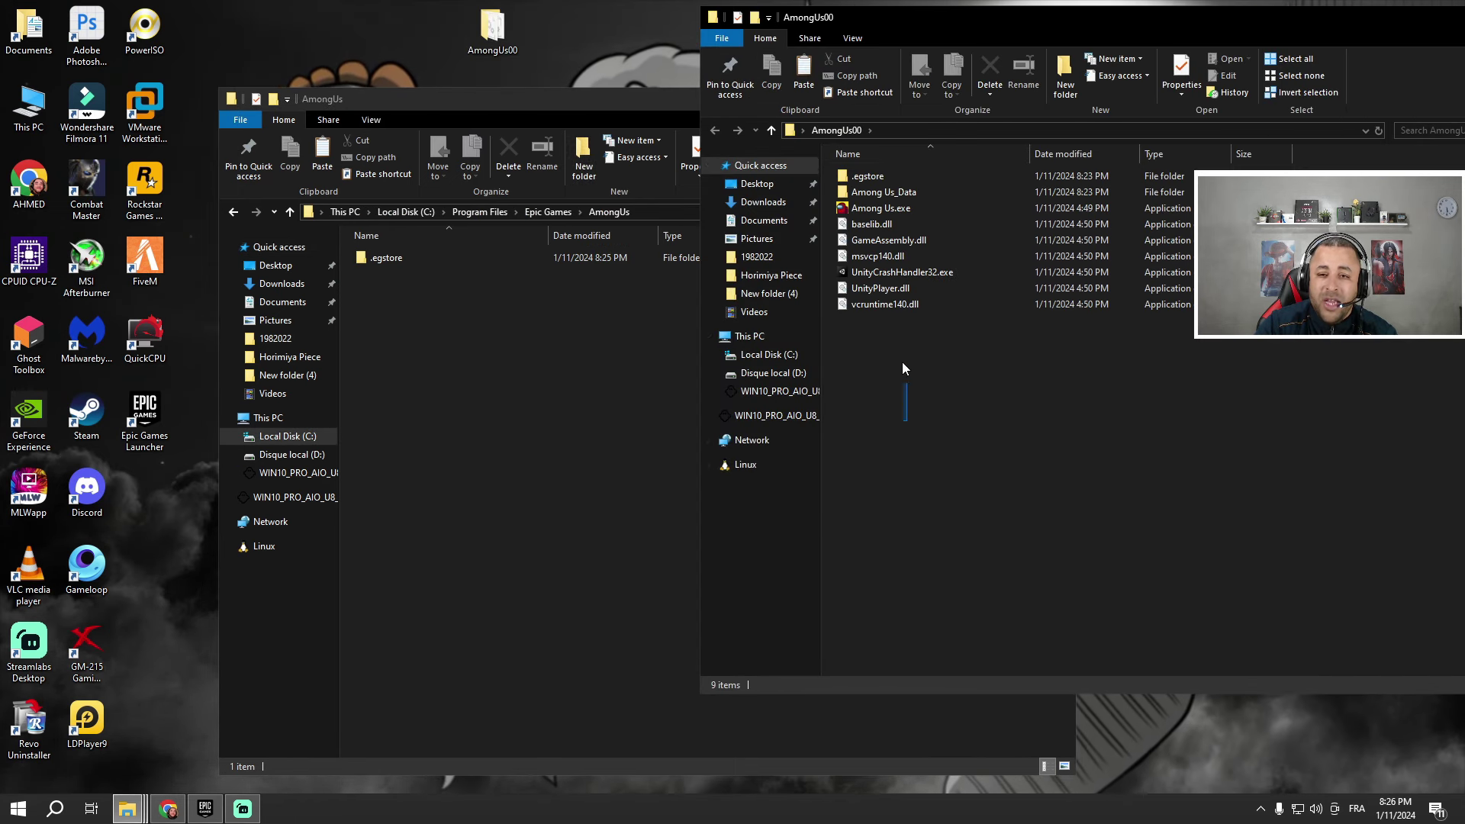
{"action": "left_click_drag", "start_coordinate": [906, 419], "coordinate": [427, 437]}
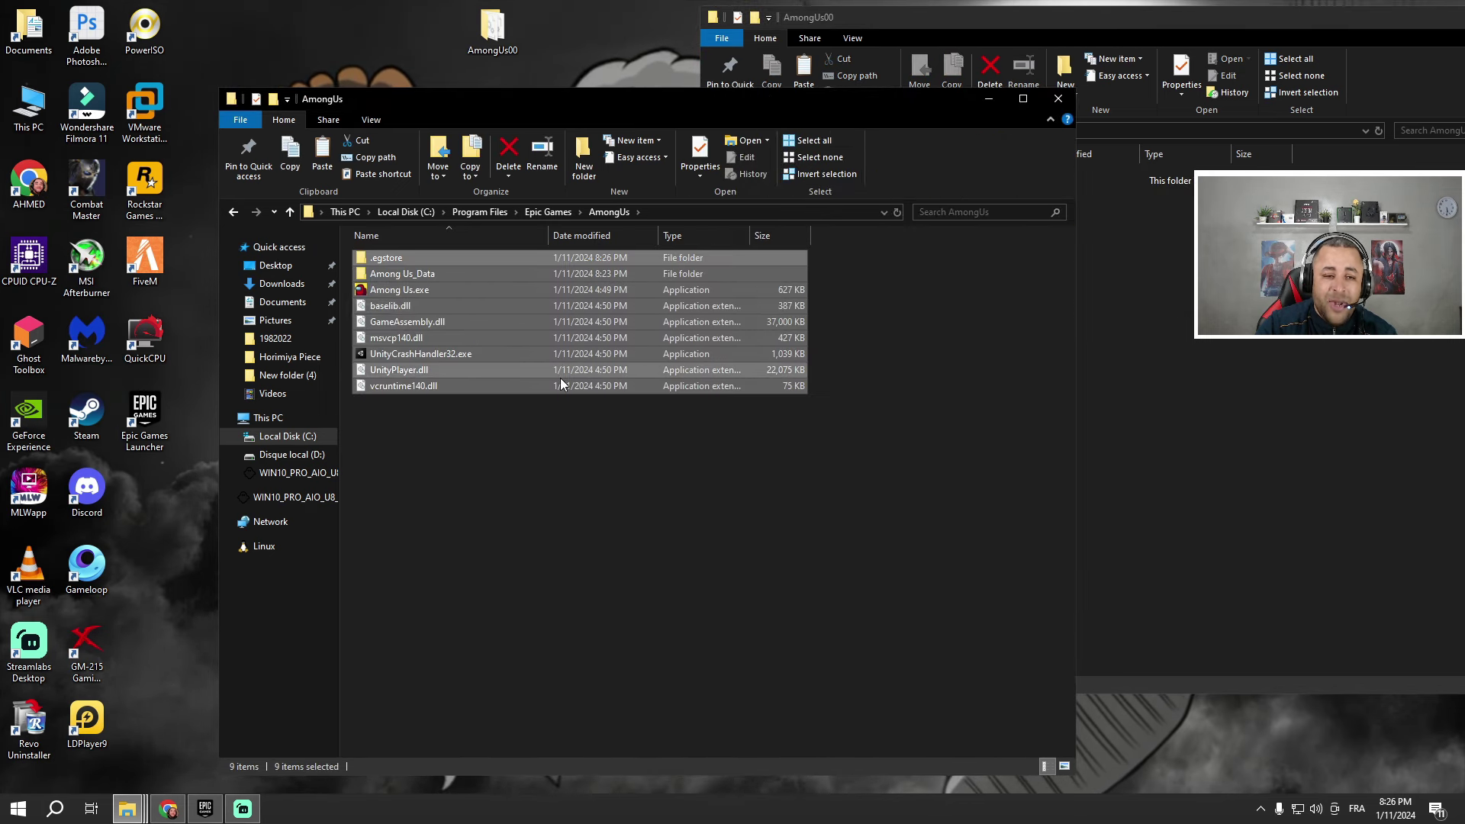
{"action": "left_click", "coordinate": [1058, 99]}
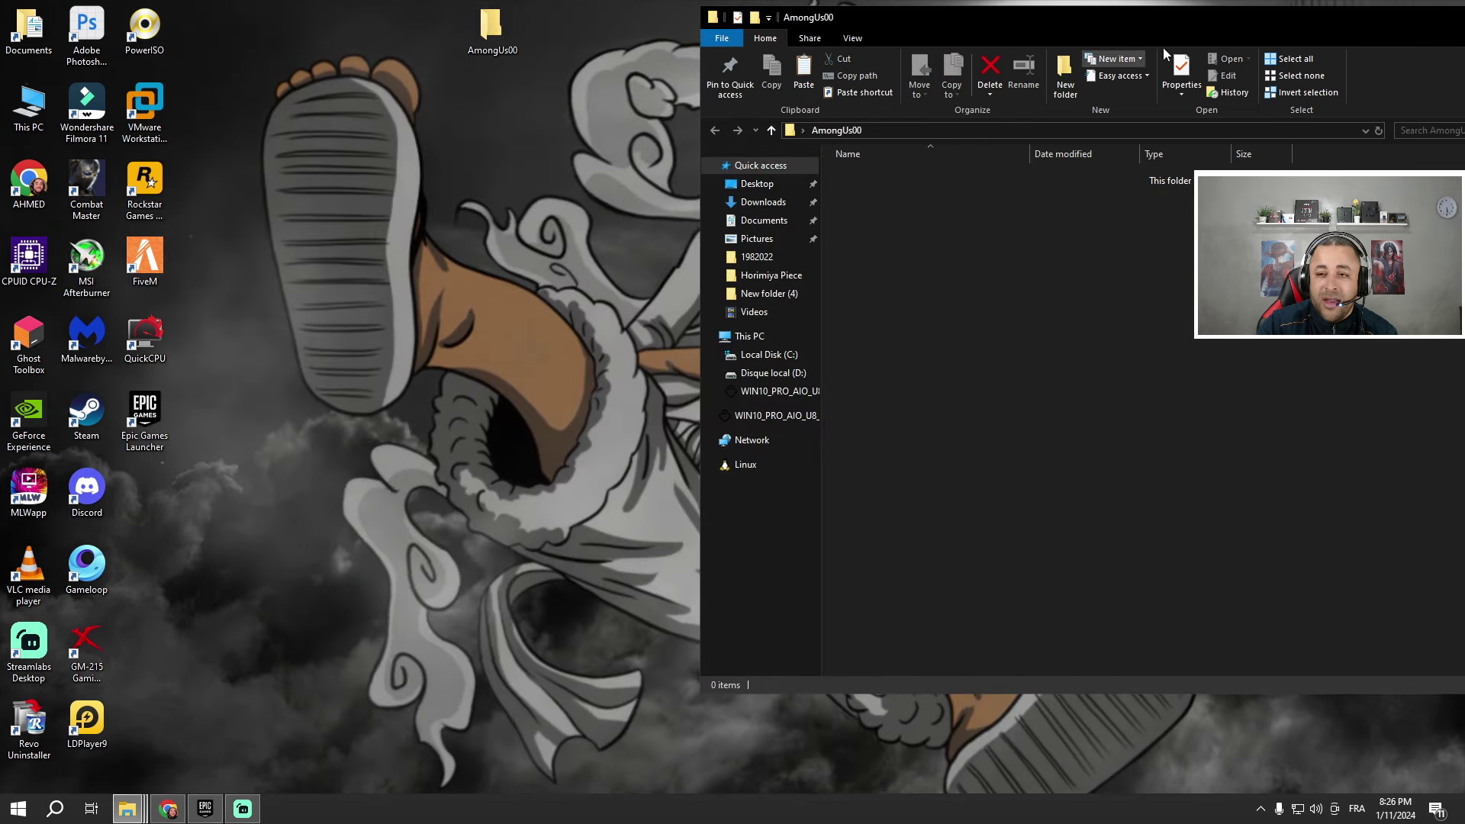
{"action": "left_click_drag", "start_coordinate": [1199, 19], "coordinate": [704, 18]}
{"action": "left_click", "coordinate": [1060, 11]}
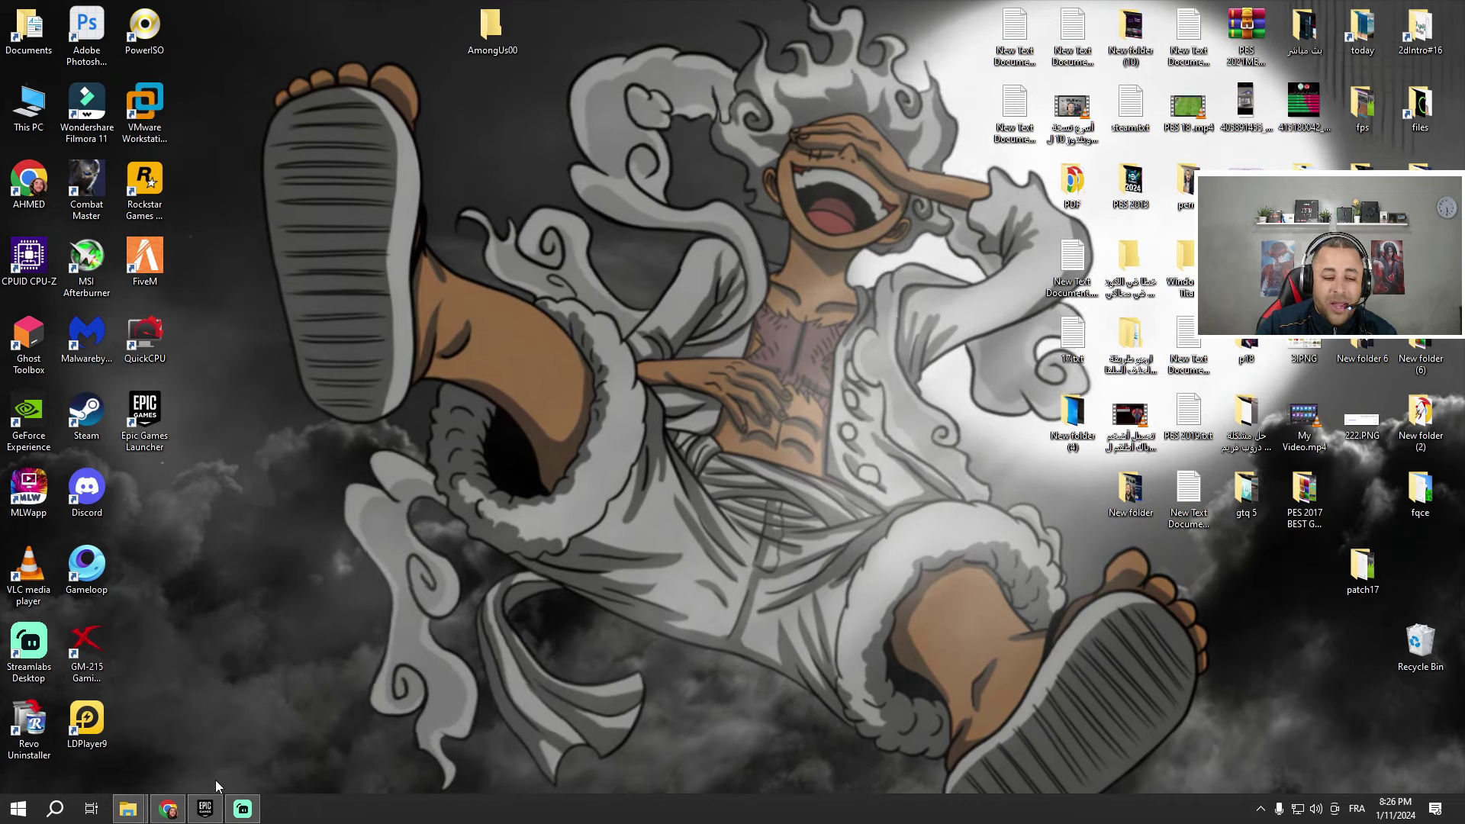
Check the AmongUs folder through the install location browser, and install Among Us into C:\Program Files\Epic Games with Auto-Update and Create Shortcut enabled.
{"action": "left_click", "coordinate": [205, 808]}
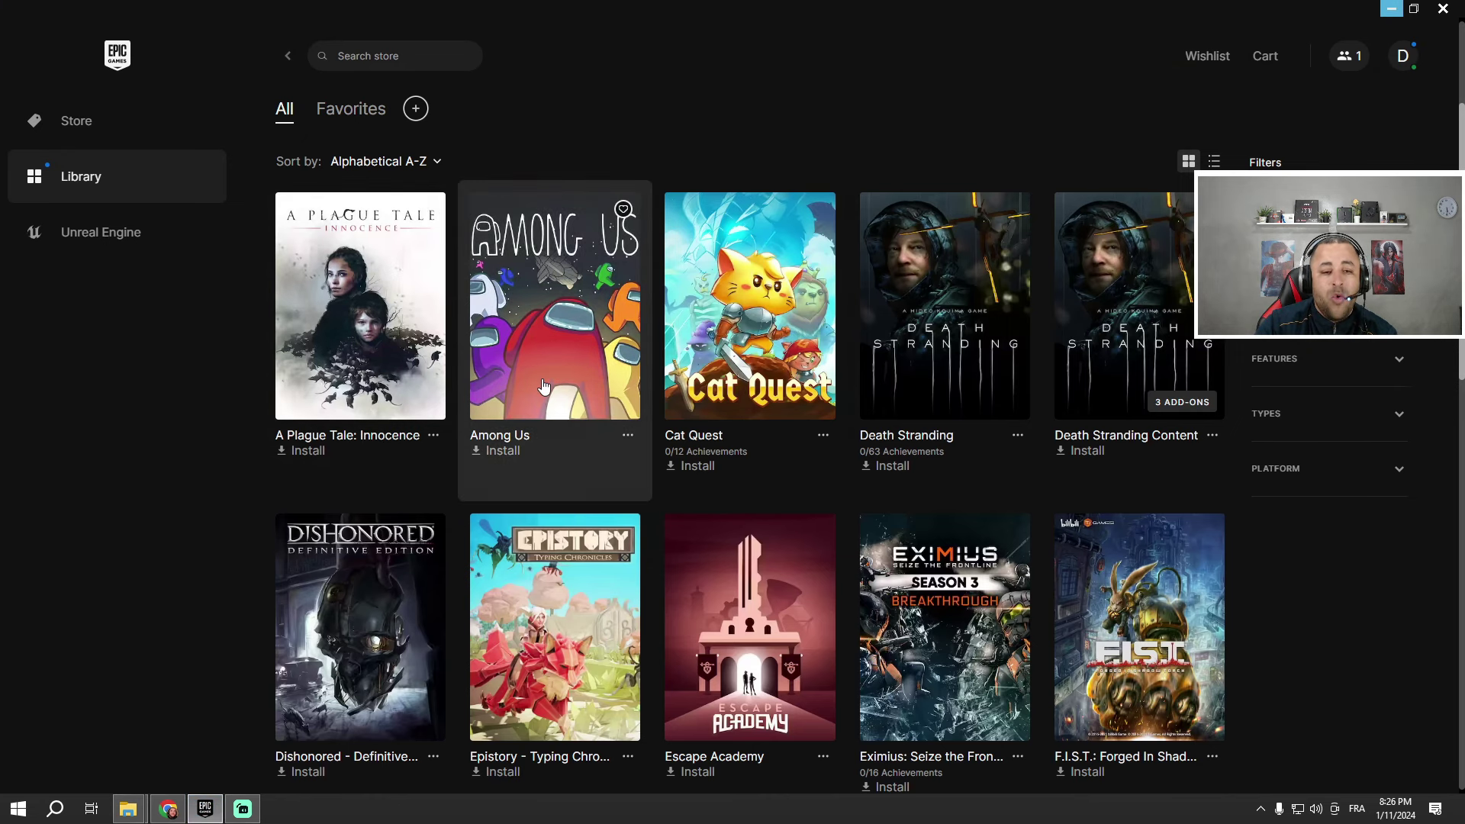
{"action": "left_click", "coordinate": [502, 452]}
{"action": "left_click", "coordinate": [915, 321]}
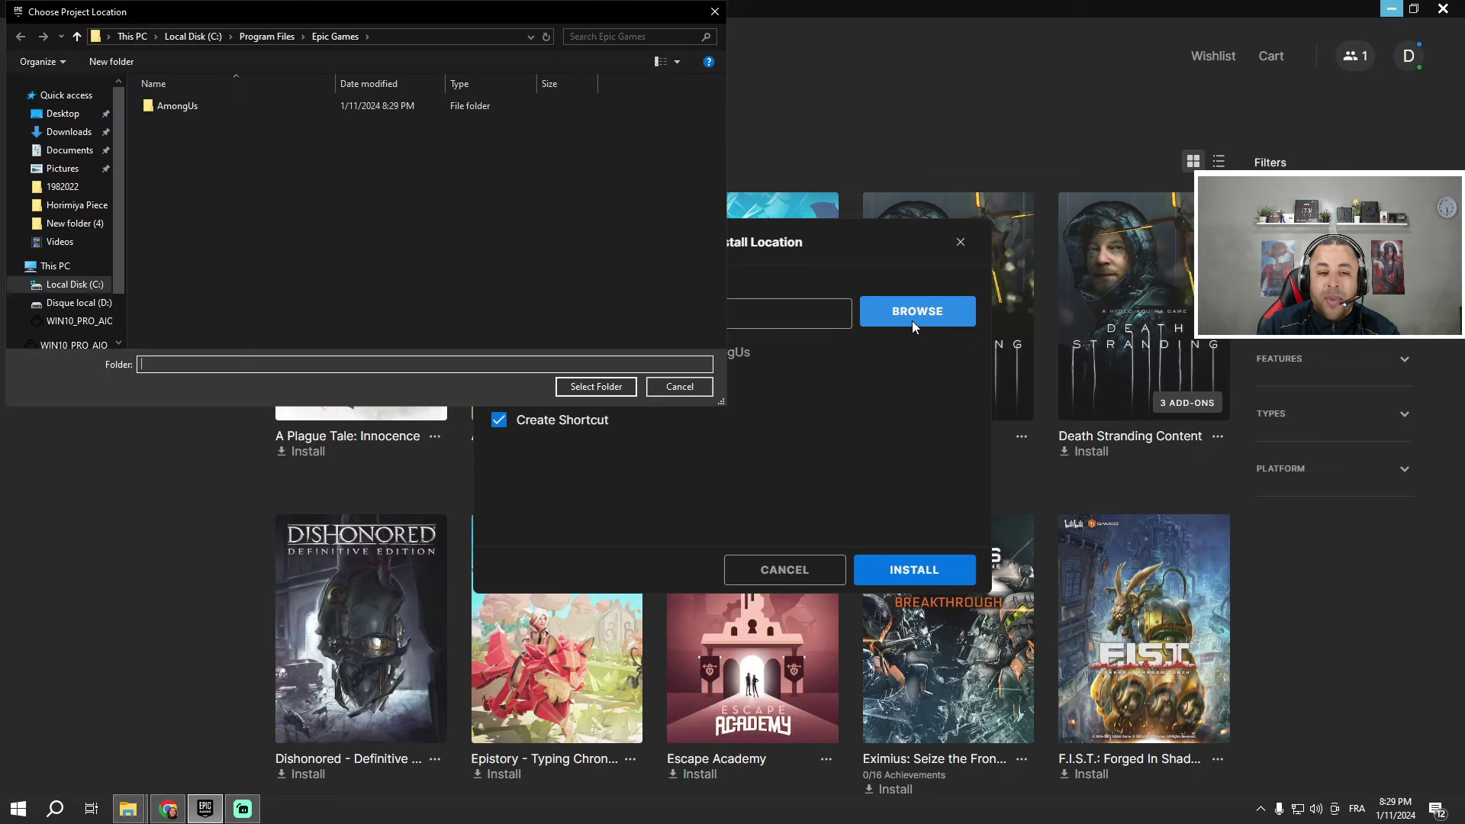
{"action": "double_click", "coordinate": [198, 111]}
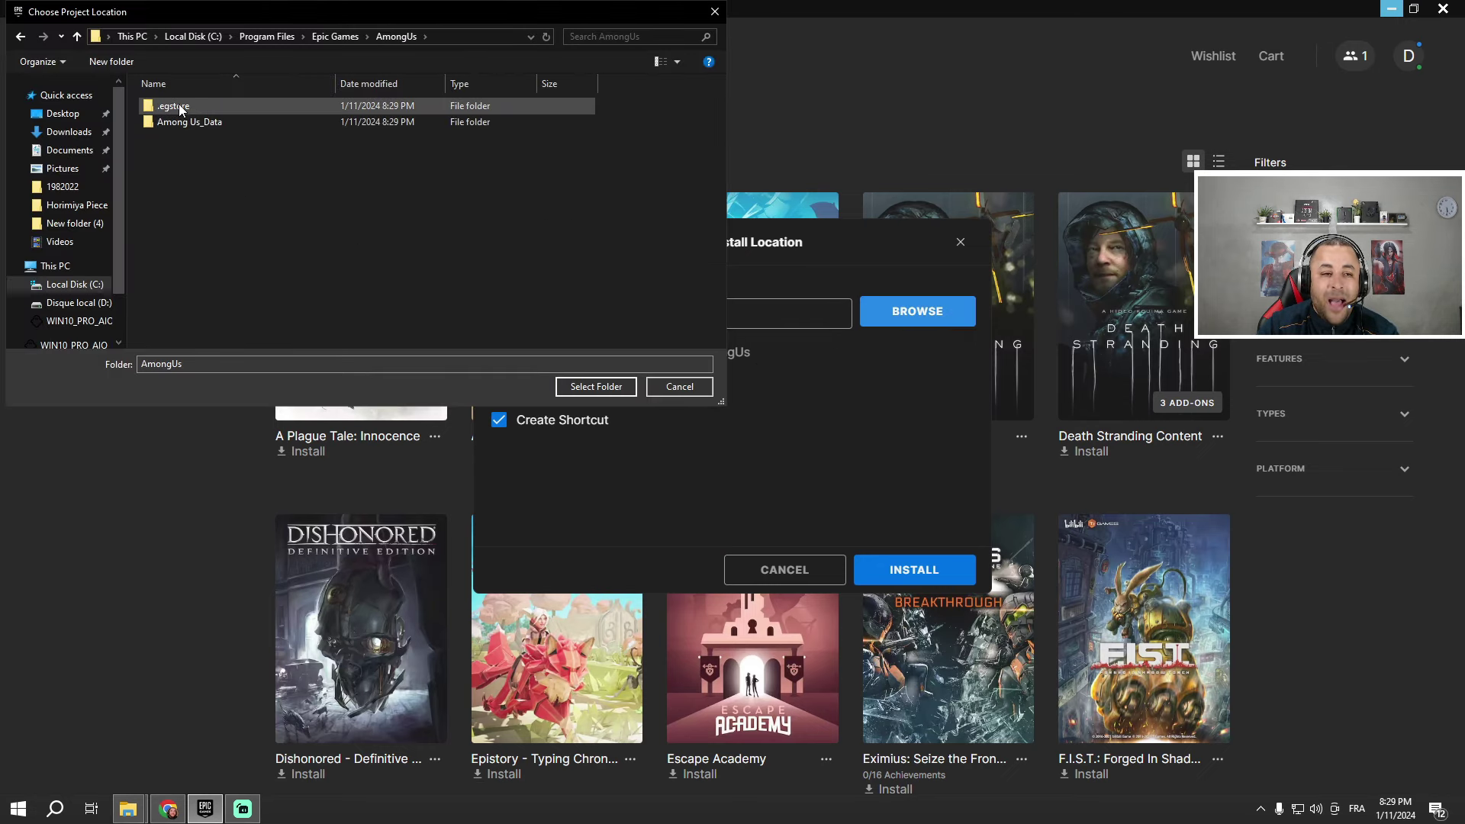
{"action": "left_click", "coordinate": [20, 36]}
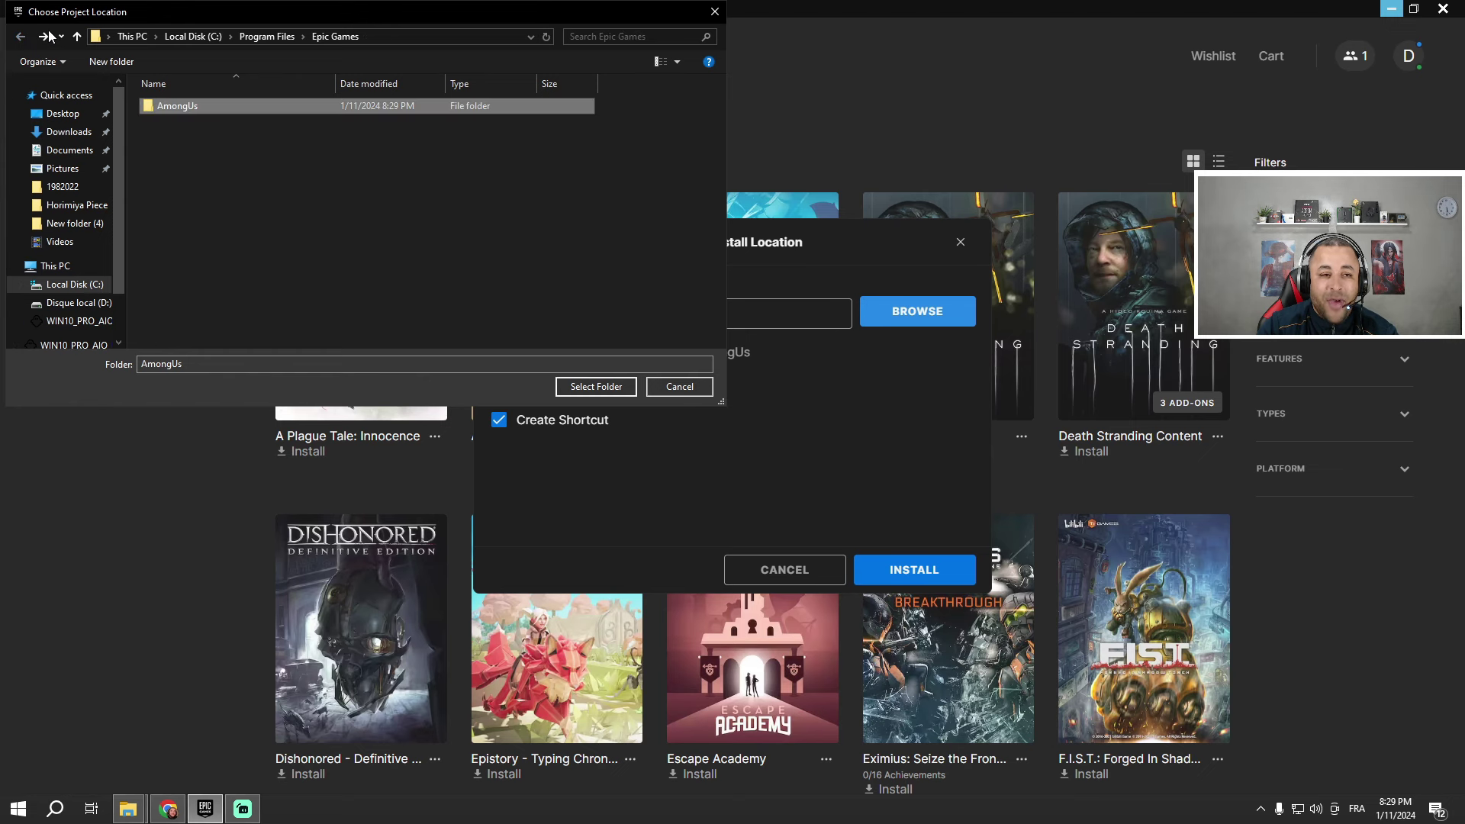
{"action": "left_click", "coordinate": [712, 12]}
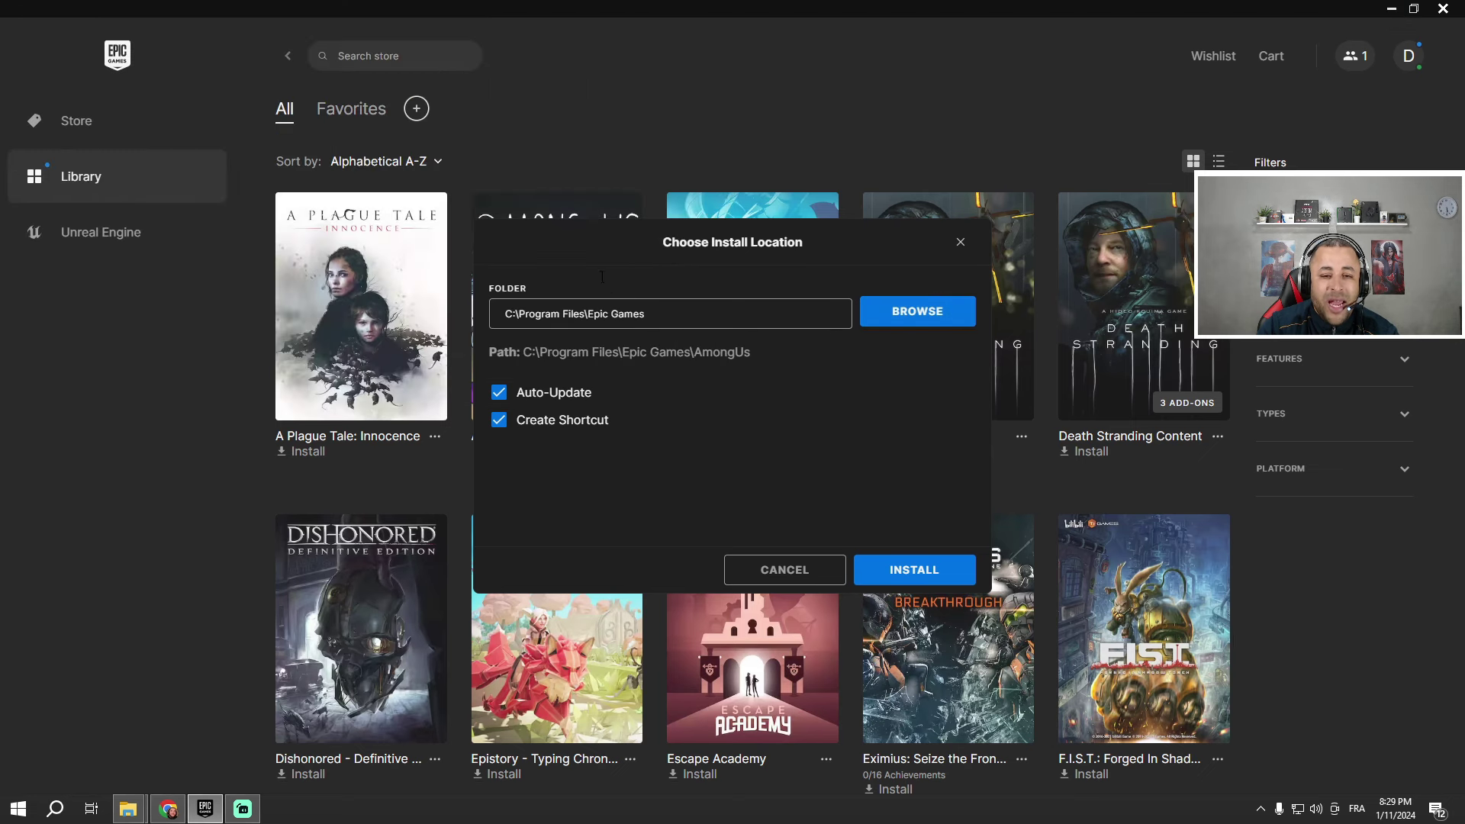
{"action": "left_click", "coordinate": [909, 584]}
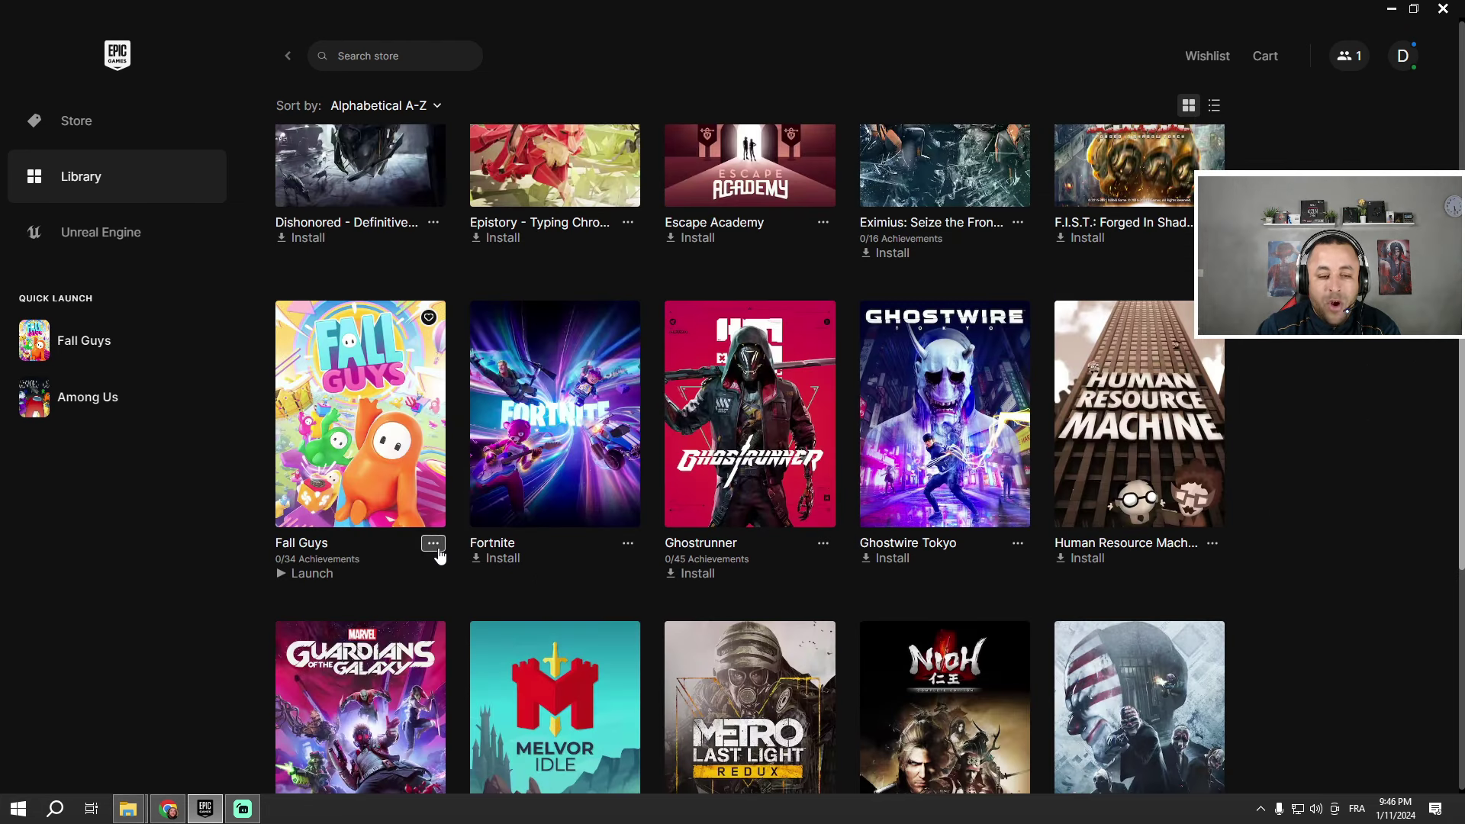
Open the Fall Guys installation folder from the game's management options and copy all its files and folders.
{"action": "left_click", "coordinate": [432, 544]}
{"action": "left_click", "coordinate": [221, 402]}
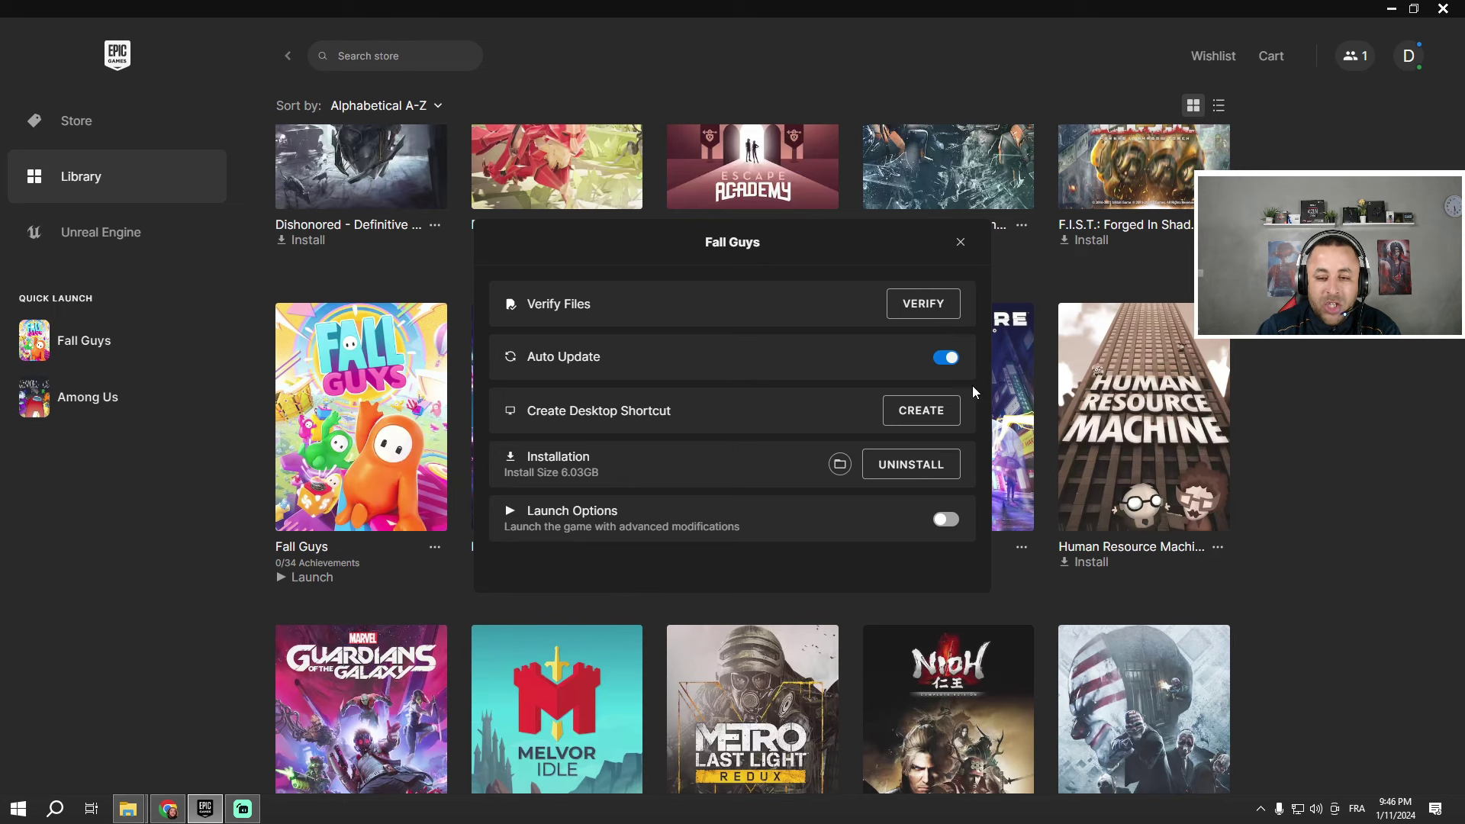
{"action": "left_click", "coordinate": [839, 464]}
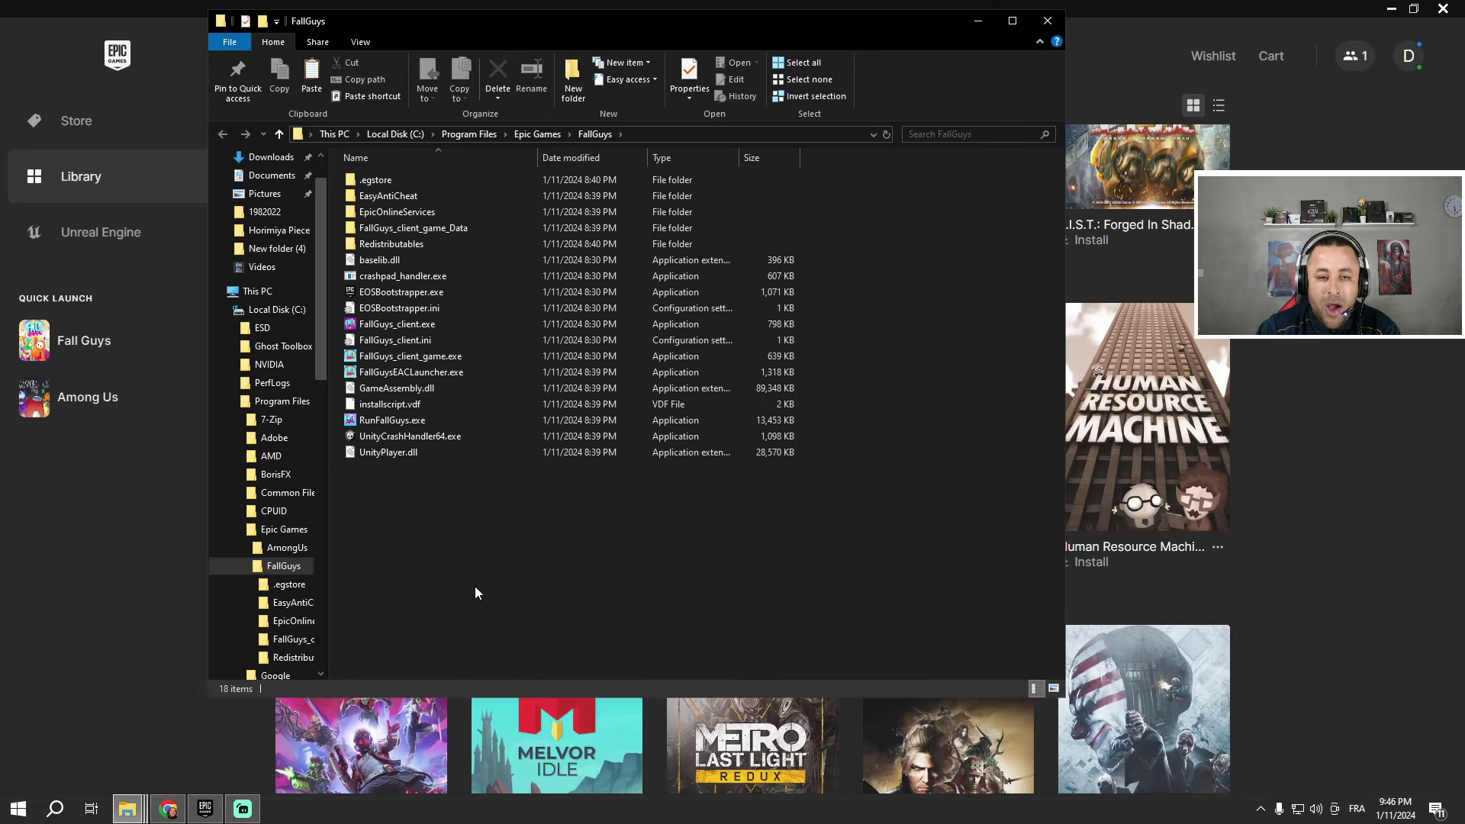
{"action": "left_click_drag", "start_coordinate": [474, 586], "coordinate": [431, 169]}
{"action": "right_click", "coordinate": [450, 256]}
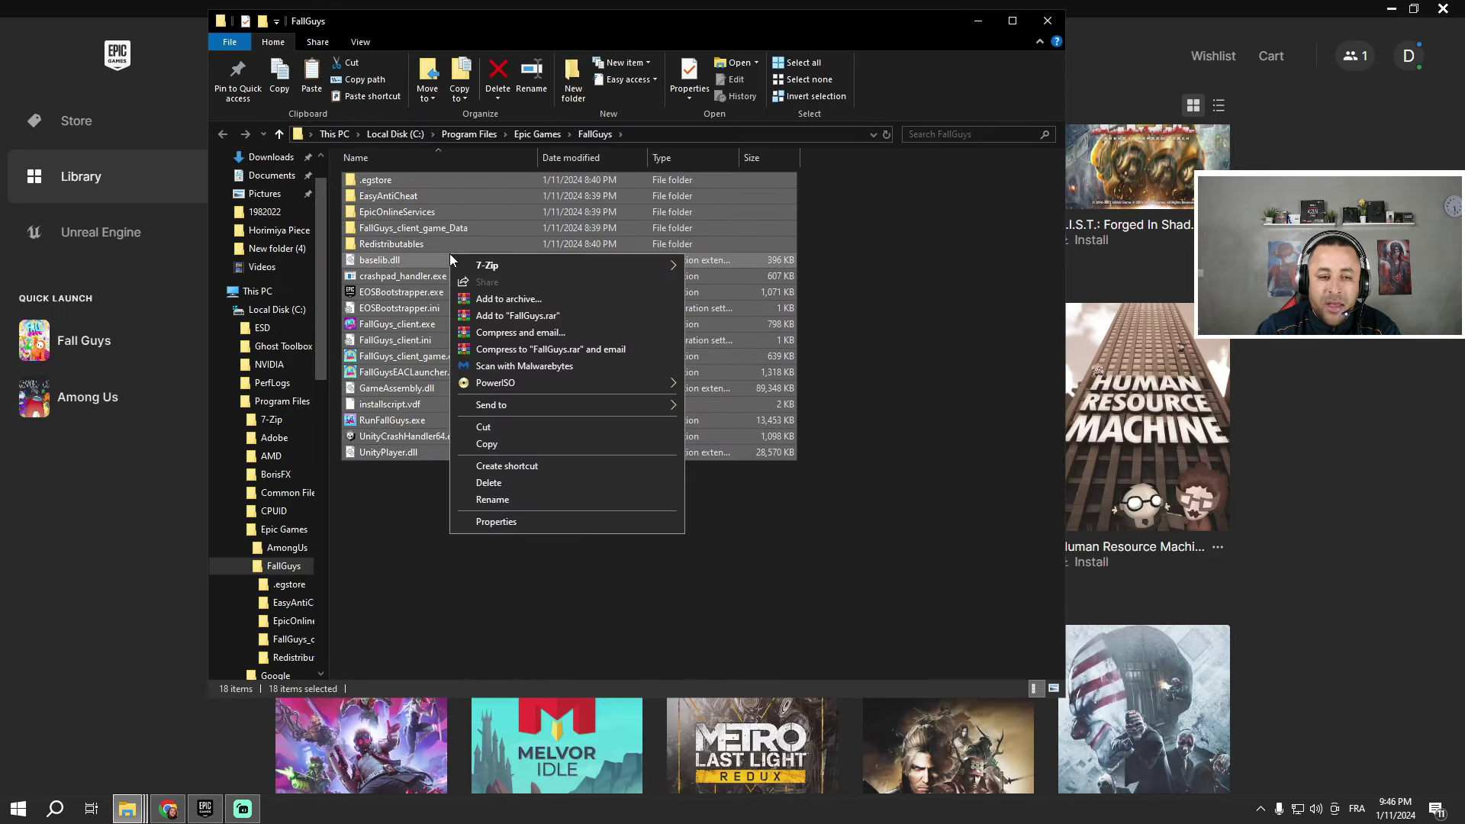
{"action": "left_click", "coordinate": [502, 444]}
{"action": "right_click", "coordinate": [409, 242]}
{"action": "left_click", "coordinate": [451, 470]}
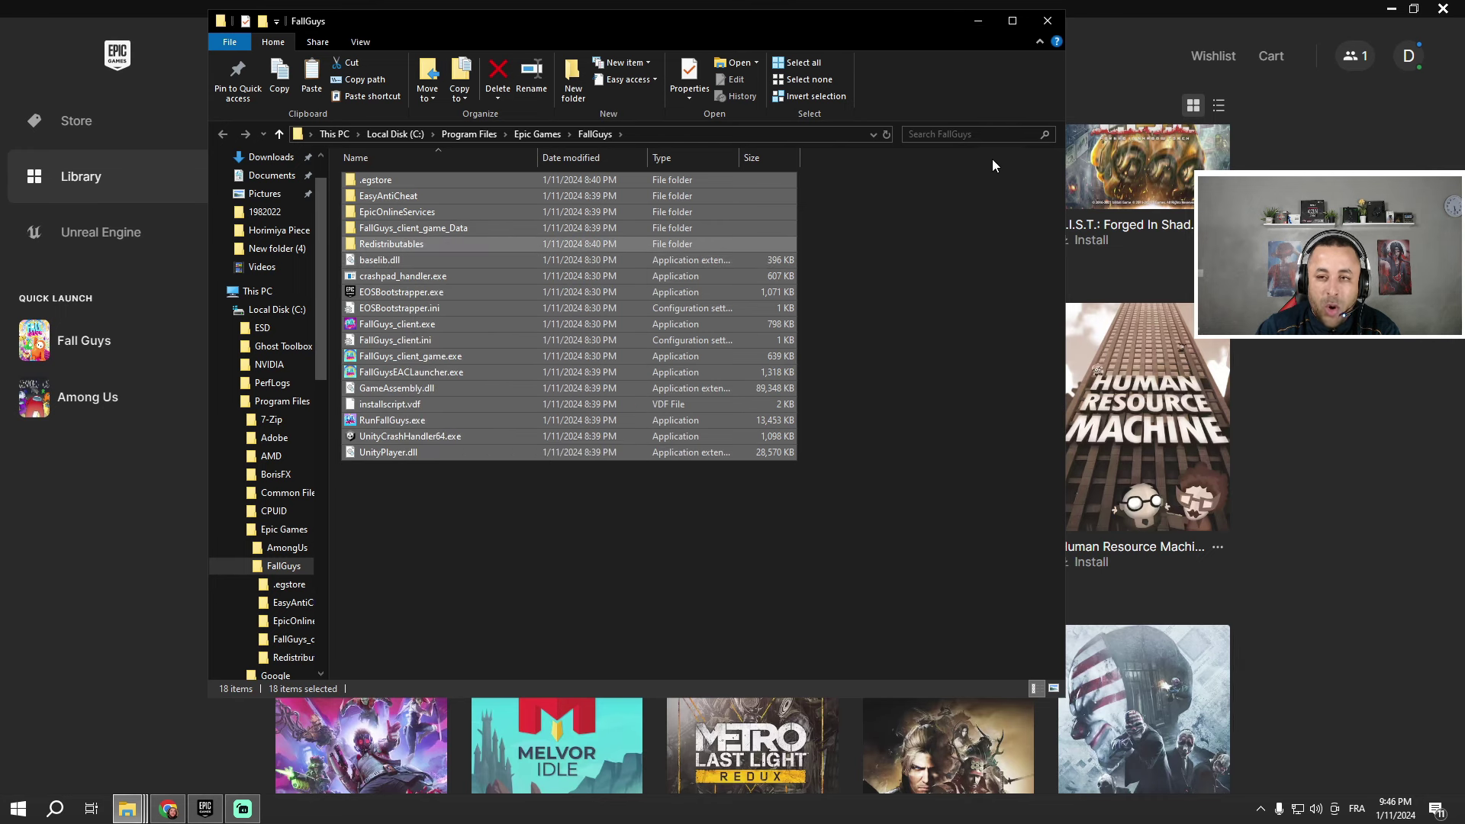
Create a new folder named "fall gyezs" on the desktop.
{"action": "left_click", "coordinate": [978, 20]}
{"action": "left_click", "coordinate": [1391, 9]}
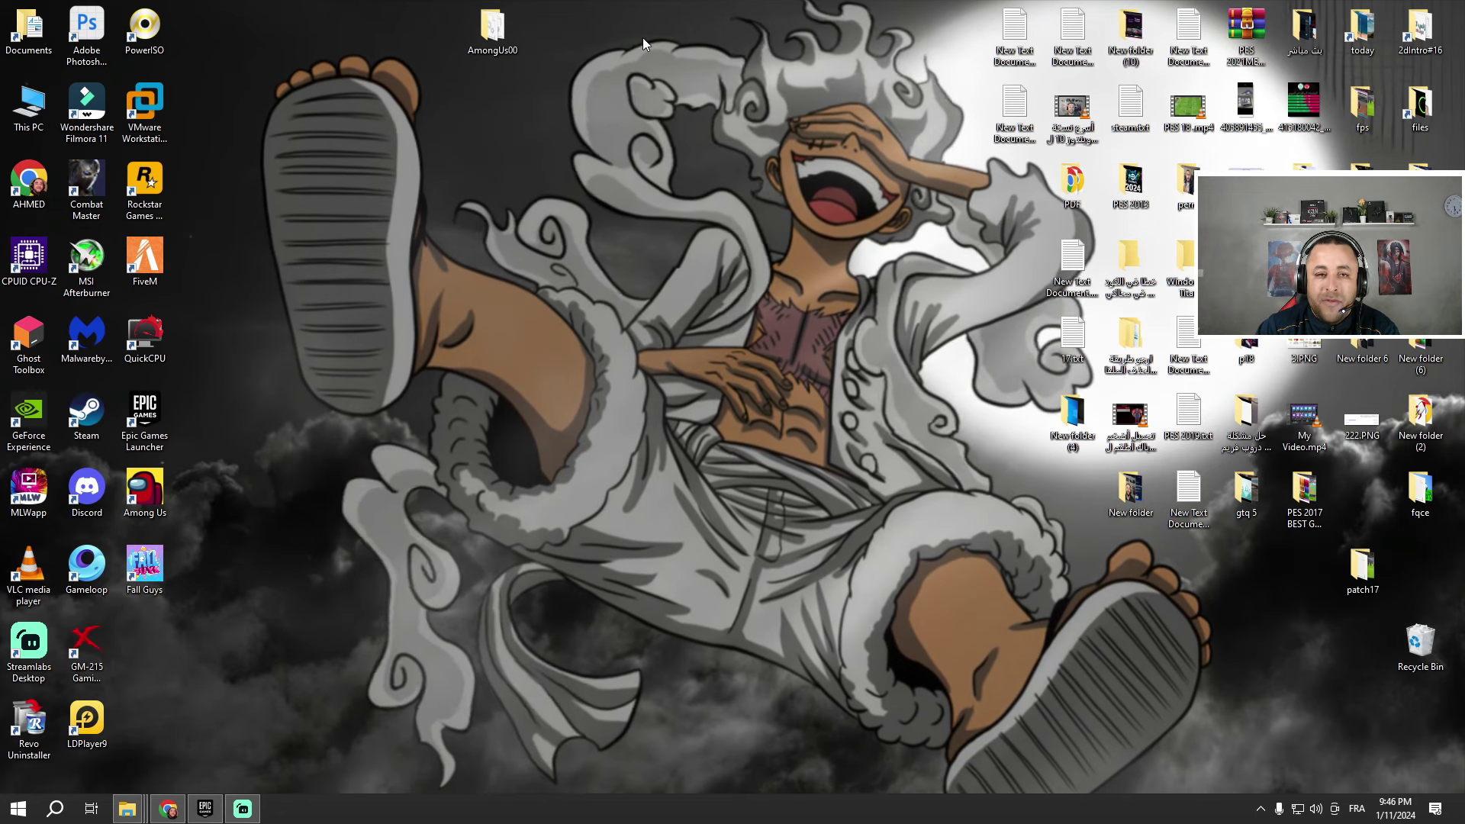
{"action": "right_click", "coordinate": [610, 23]}
{"action": "mouse_move", "coordinate": [729, 181]}
{"action": "left_click", "coordinate": [841, 185]}
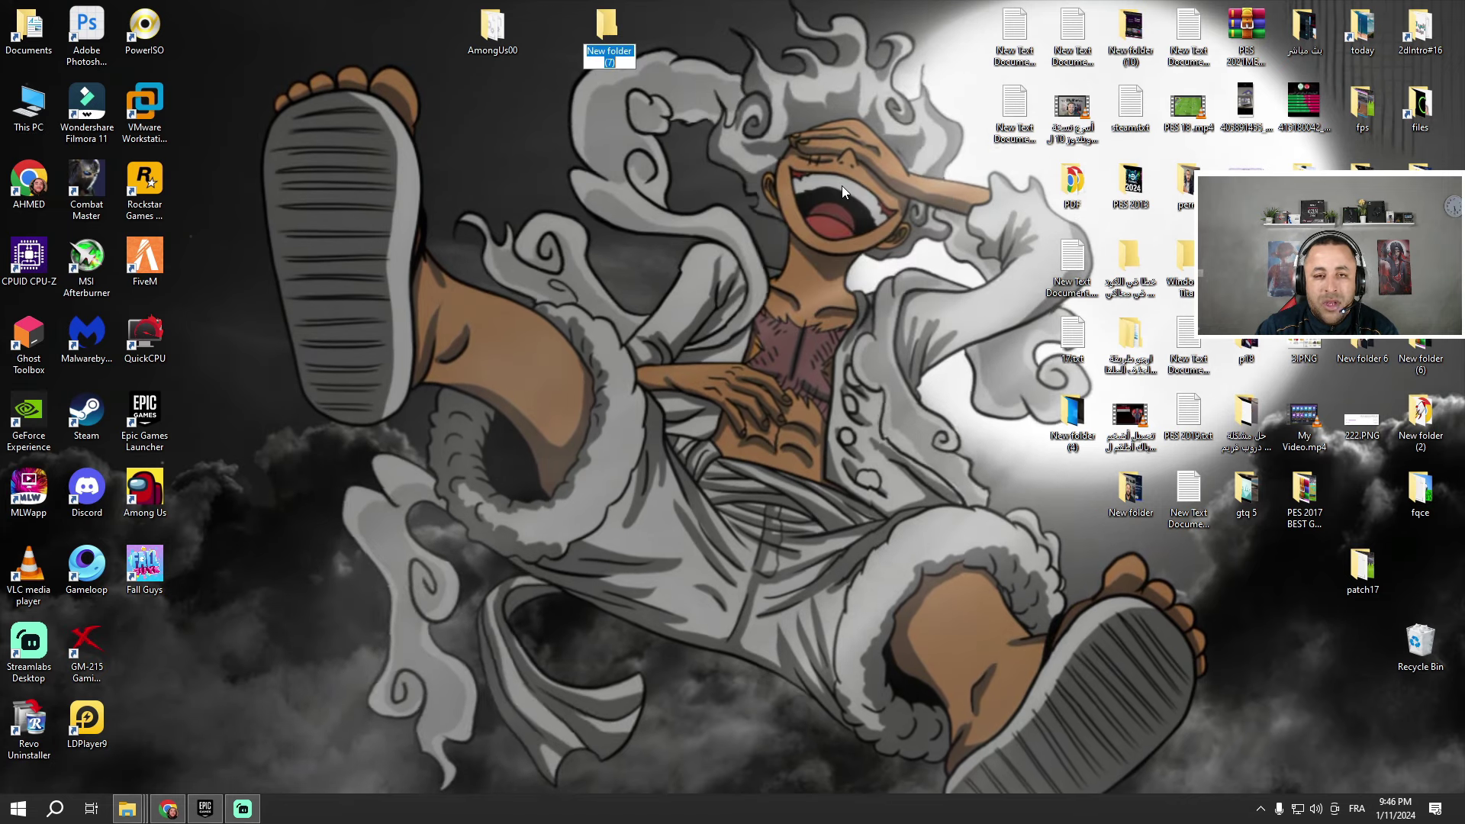
{"action": "type", "text": "fall "}
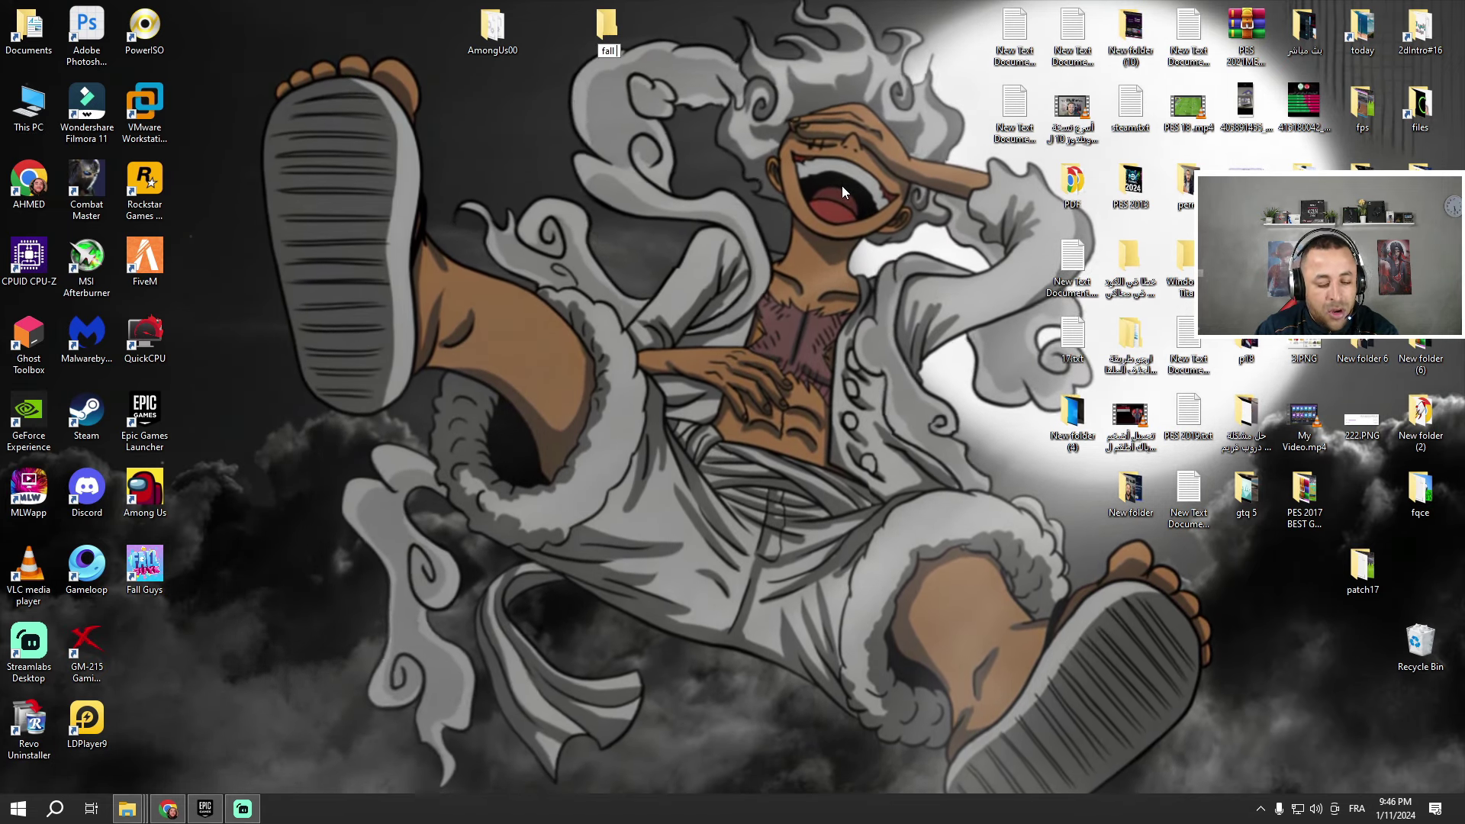
{"action": "type", "text": "gyezs"}
{"action": "key", "text": "Return"}
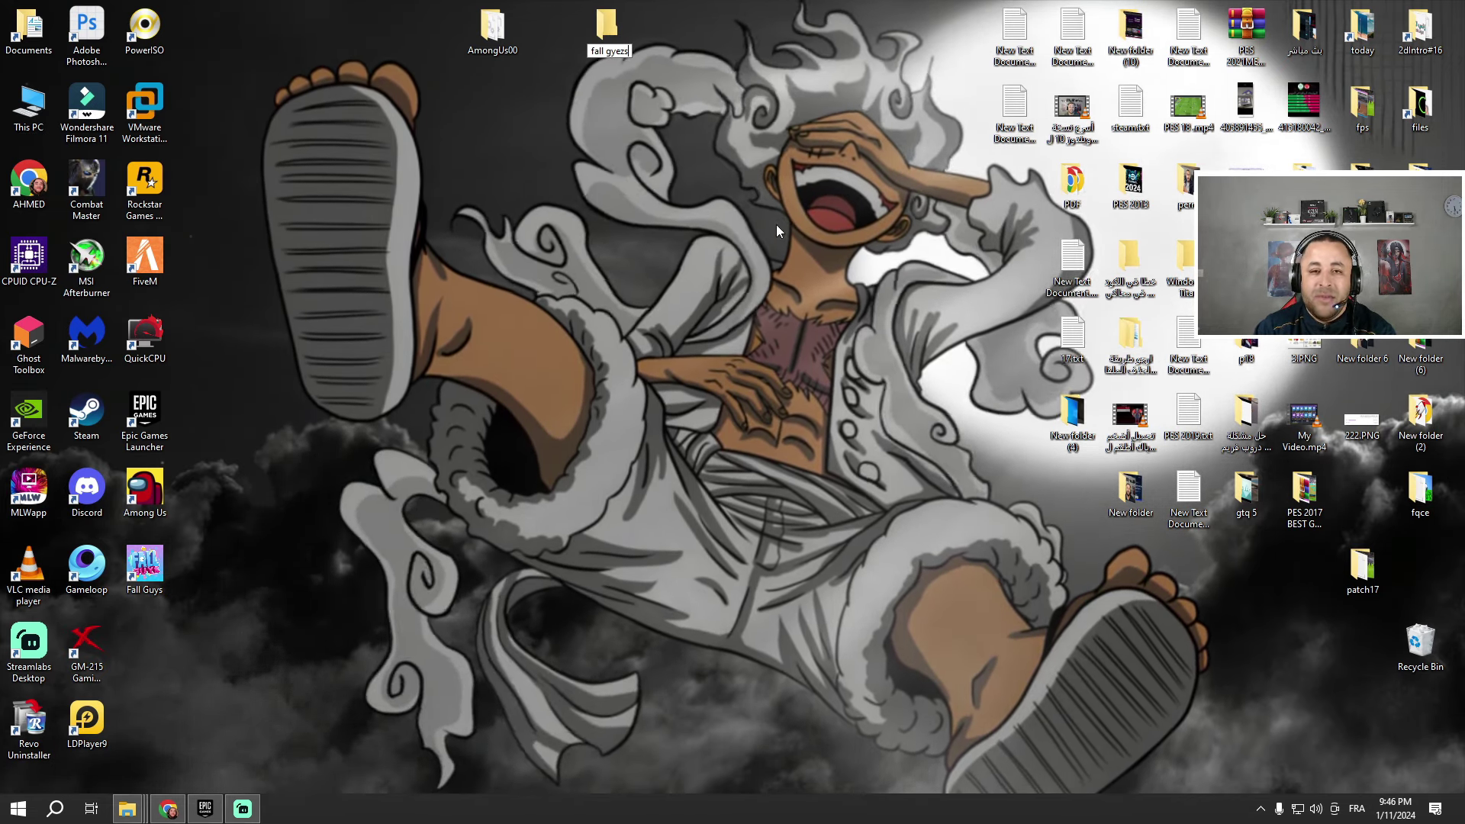
Paste the copied Fall Guys files into the "fall gyezs" desktop folder, and close the folder.
{"action": "double_click", "coordinate": [602, 29]}
{"action": "right_click", "coordinate": [696, 313]}
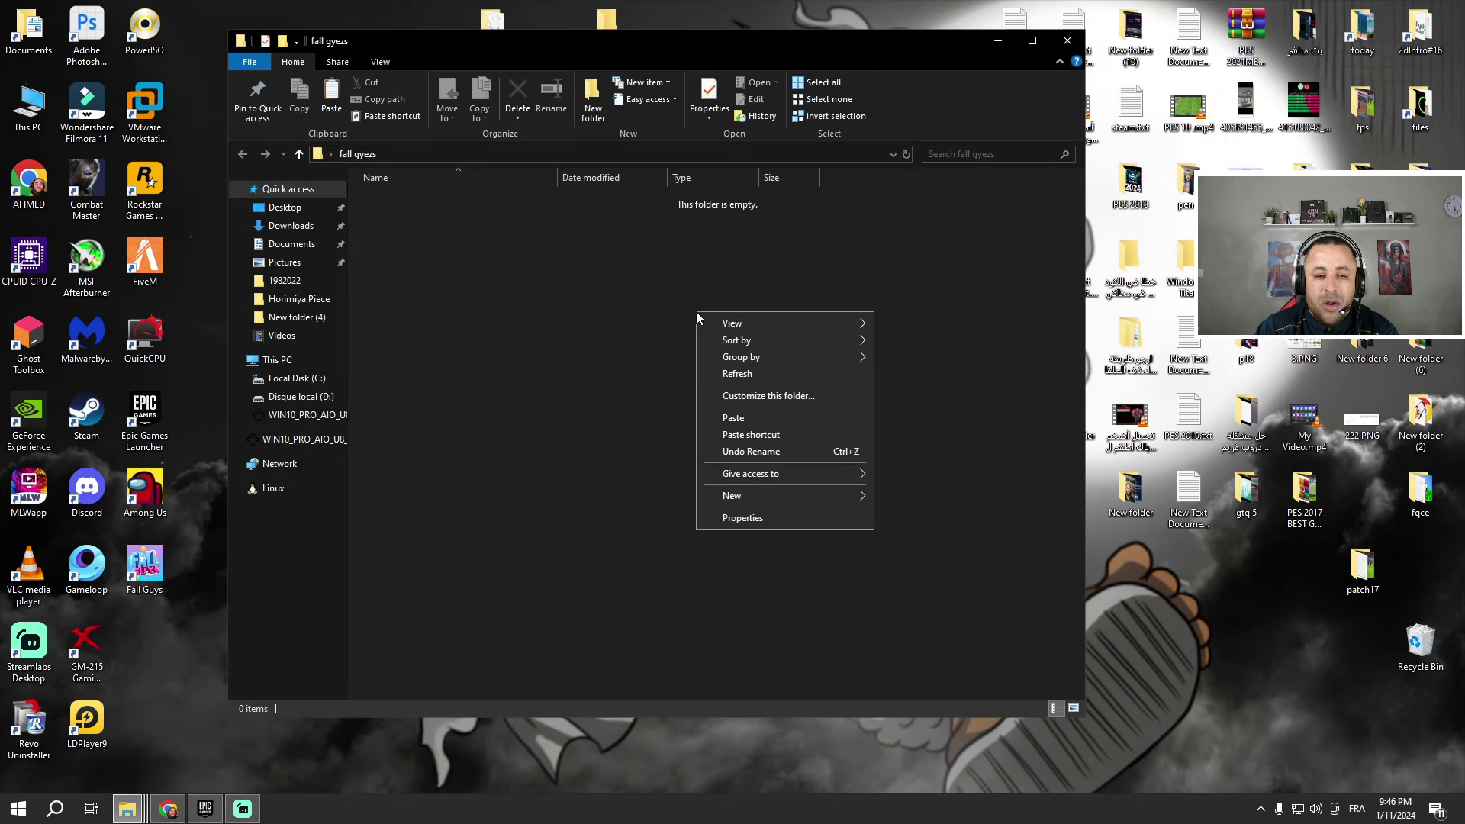
{"action": "left_click", "coordinate": [733, 413]}
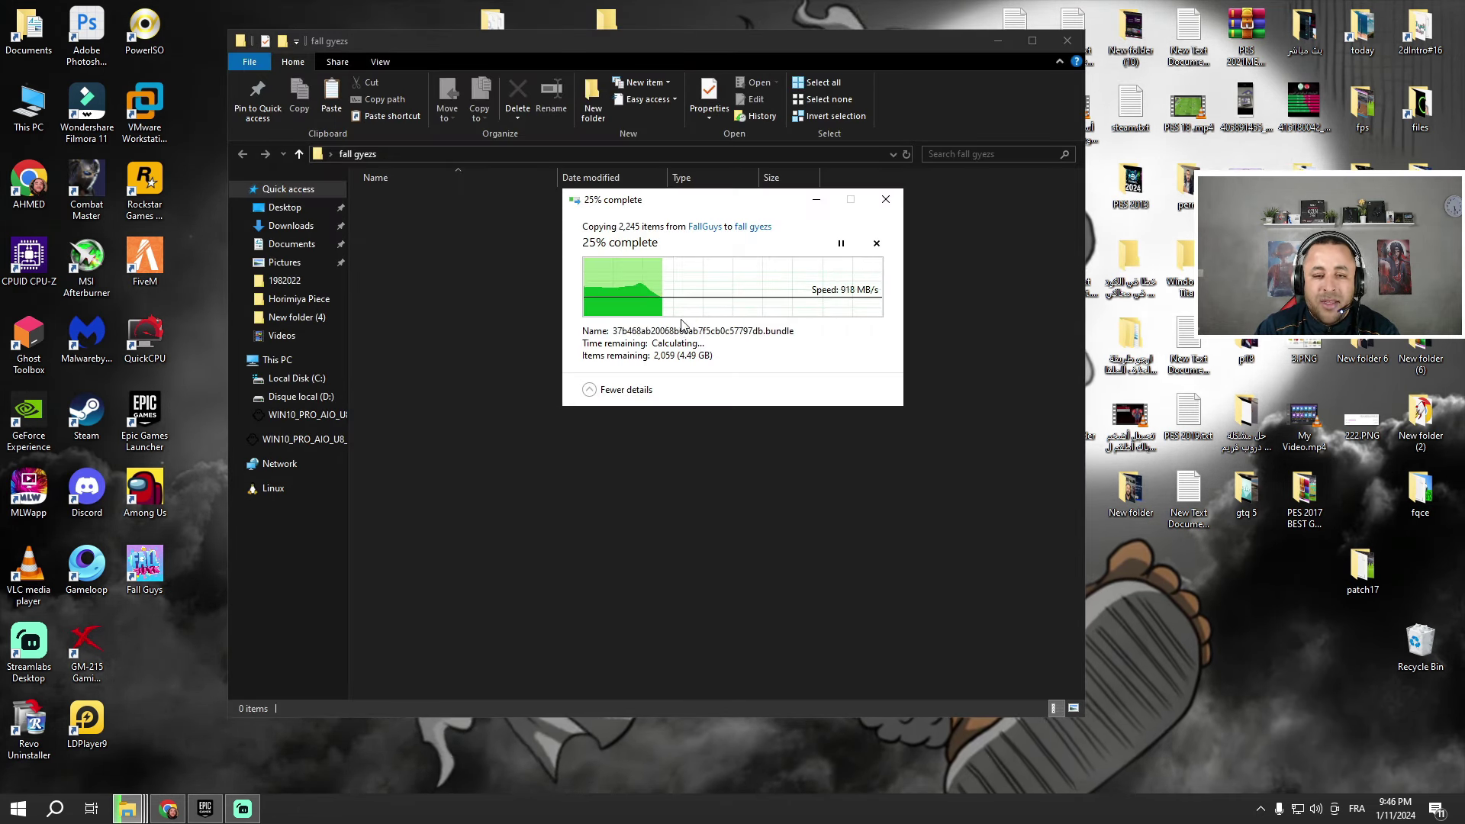
{"action": "left_click", "coordinate": [1082, 44]}
Switch to the Epic Games Launcher and uninstall Fall Guys.
{"action": "left_click", "coordinate": [206, 810]}
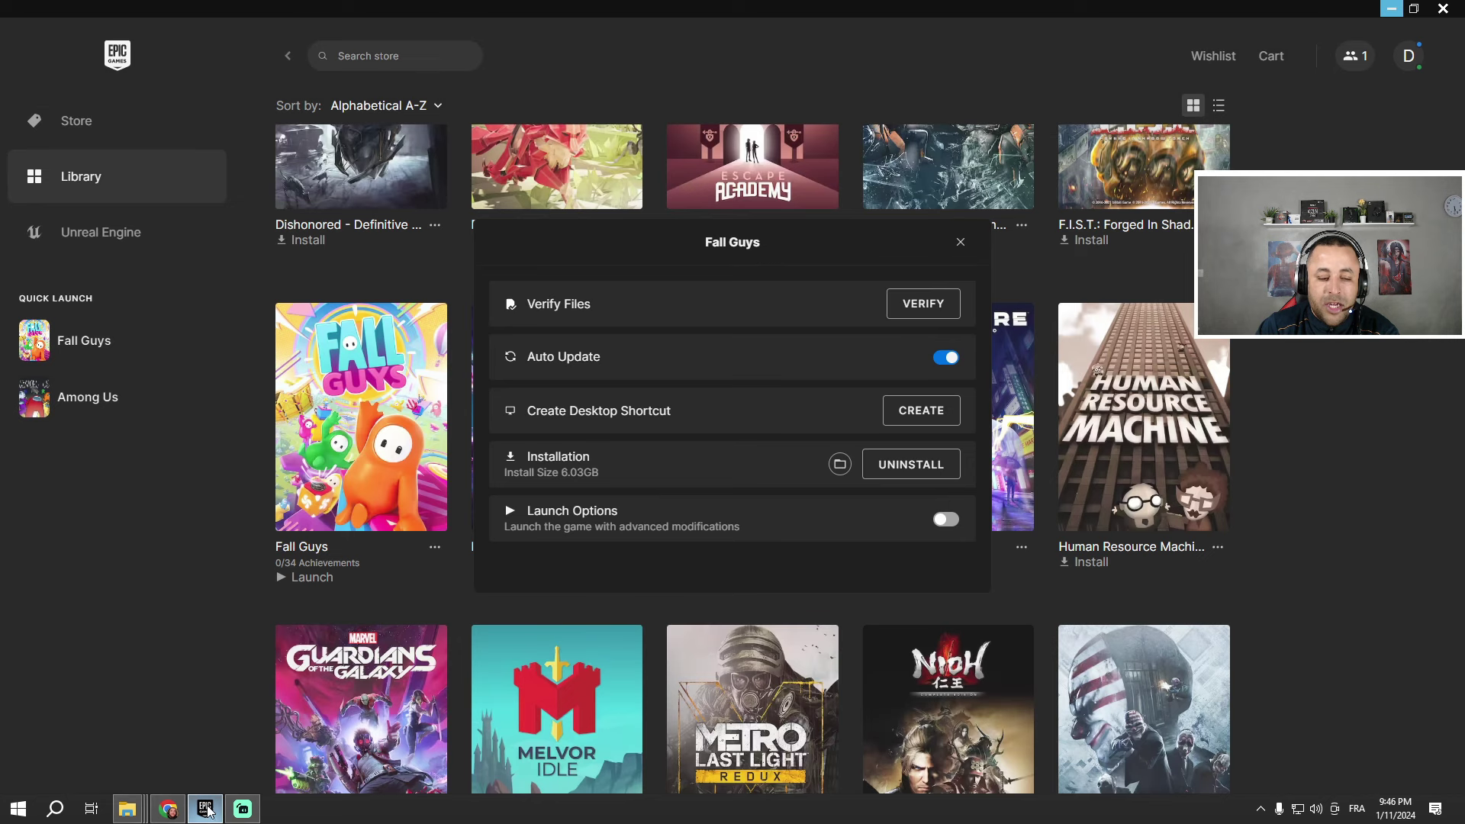
{"action": "left_click", "coordinate": [909, 456]}
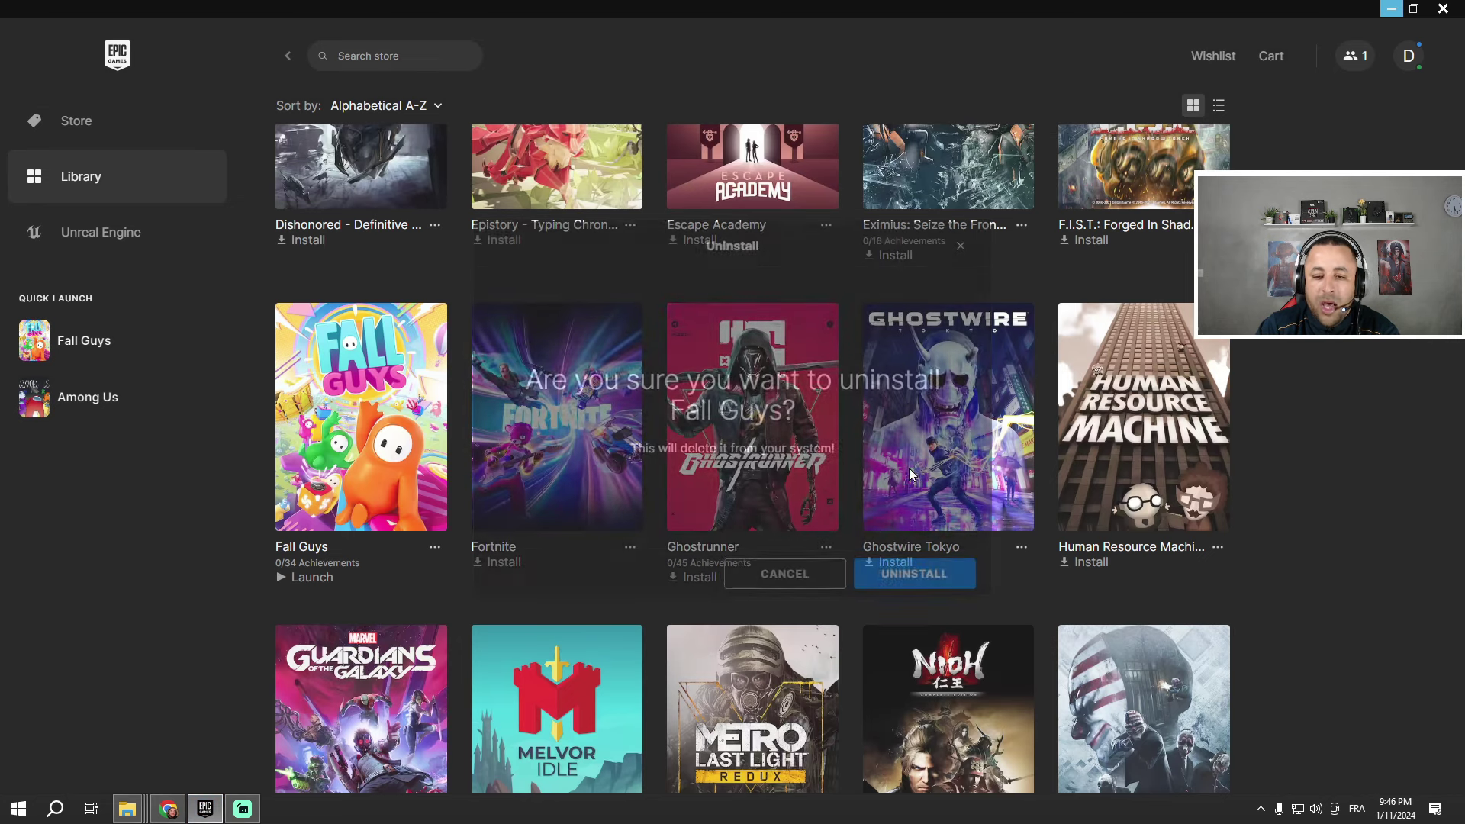
{"action": "left_click", "coordinate": [900, 572]}
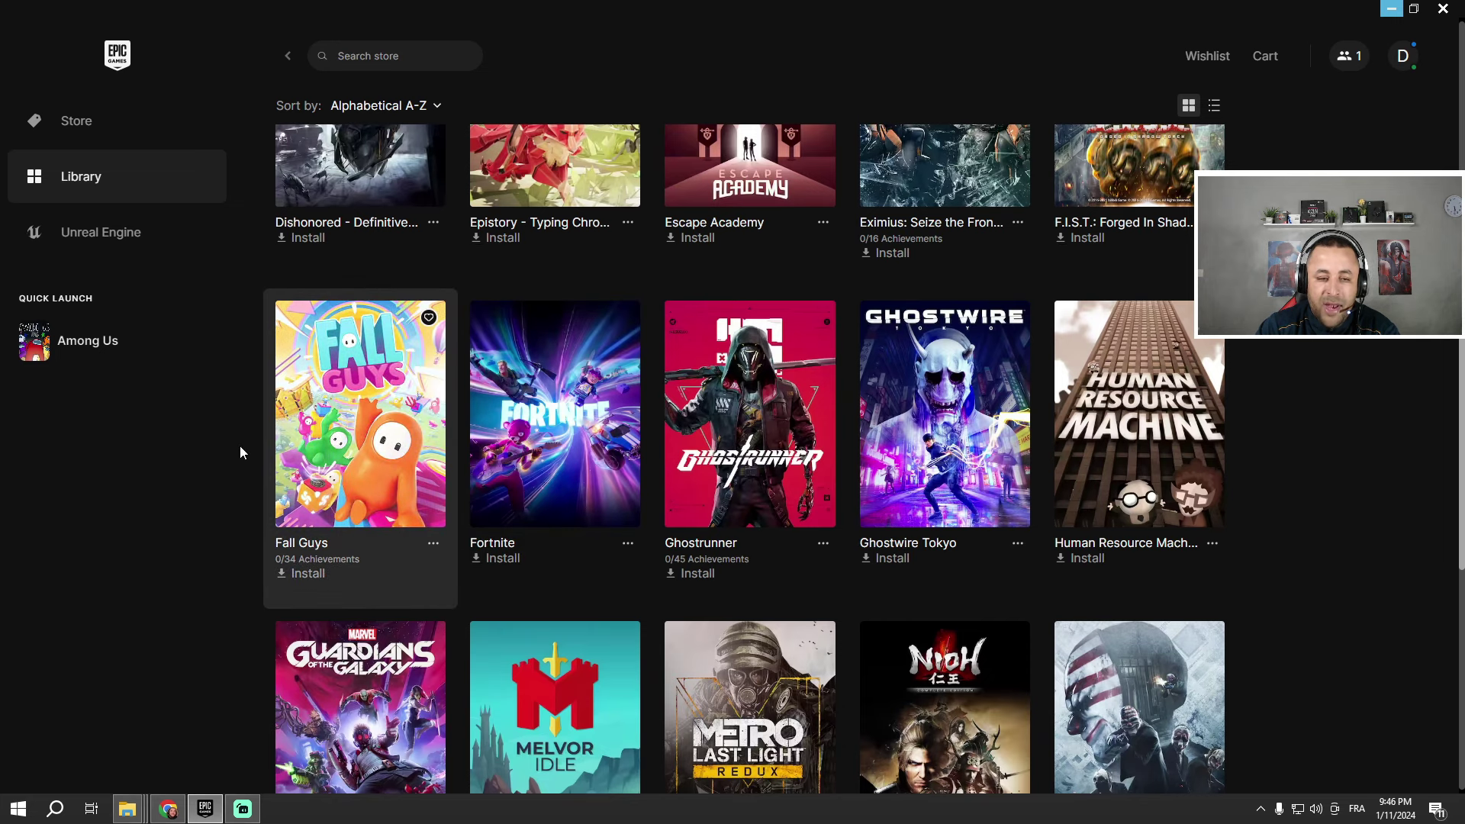
Start installing Fall Guys in C:\Program Files\Epic Games, and cancel the paused download shortly after it begins.
{"action": "left_click", "coordinate": [307, 573]}
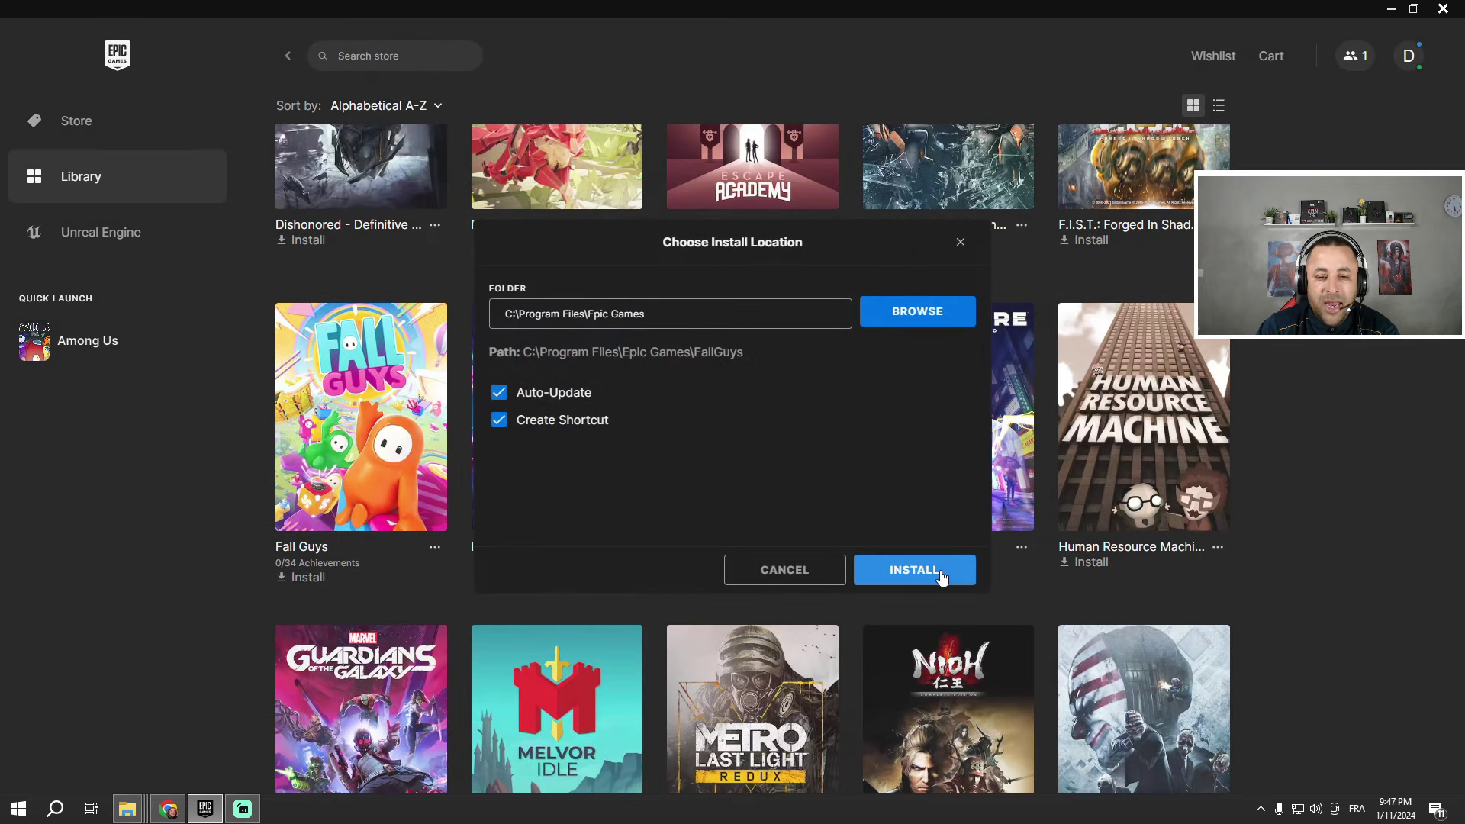
{"action": "left_click", "coordinate": [940, 573]}
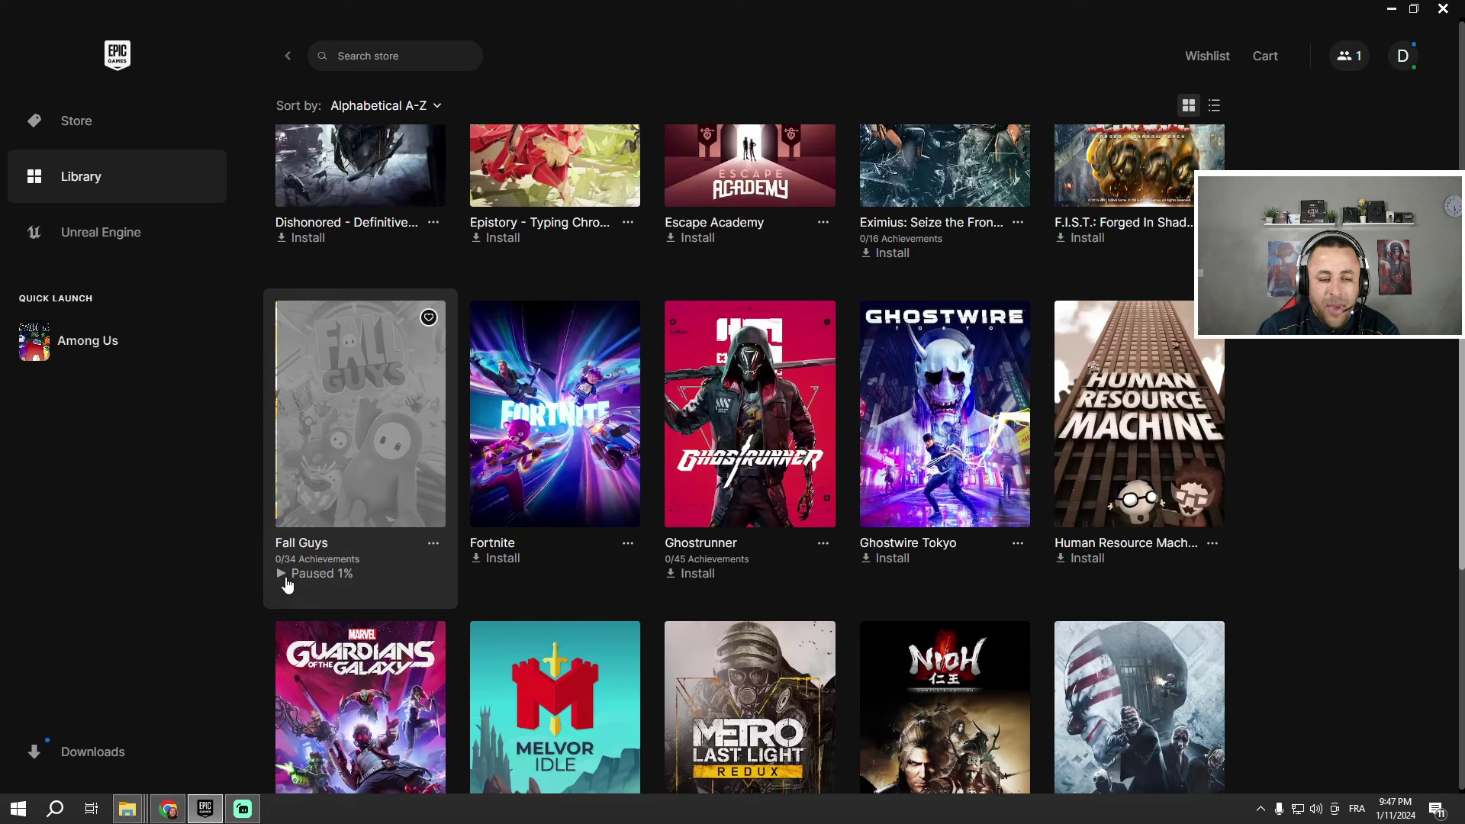
{"action": "left_click", "coordinate": [432, 543]}
{"action": "left_click", "coordinate": [238, 755]}
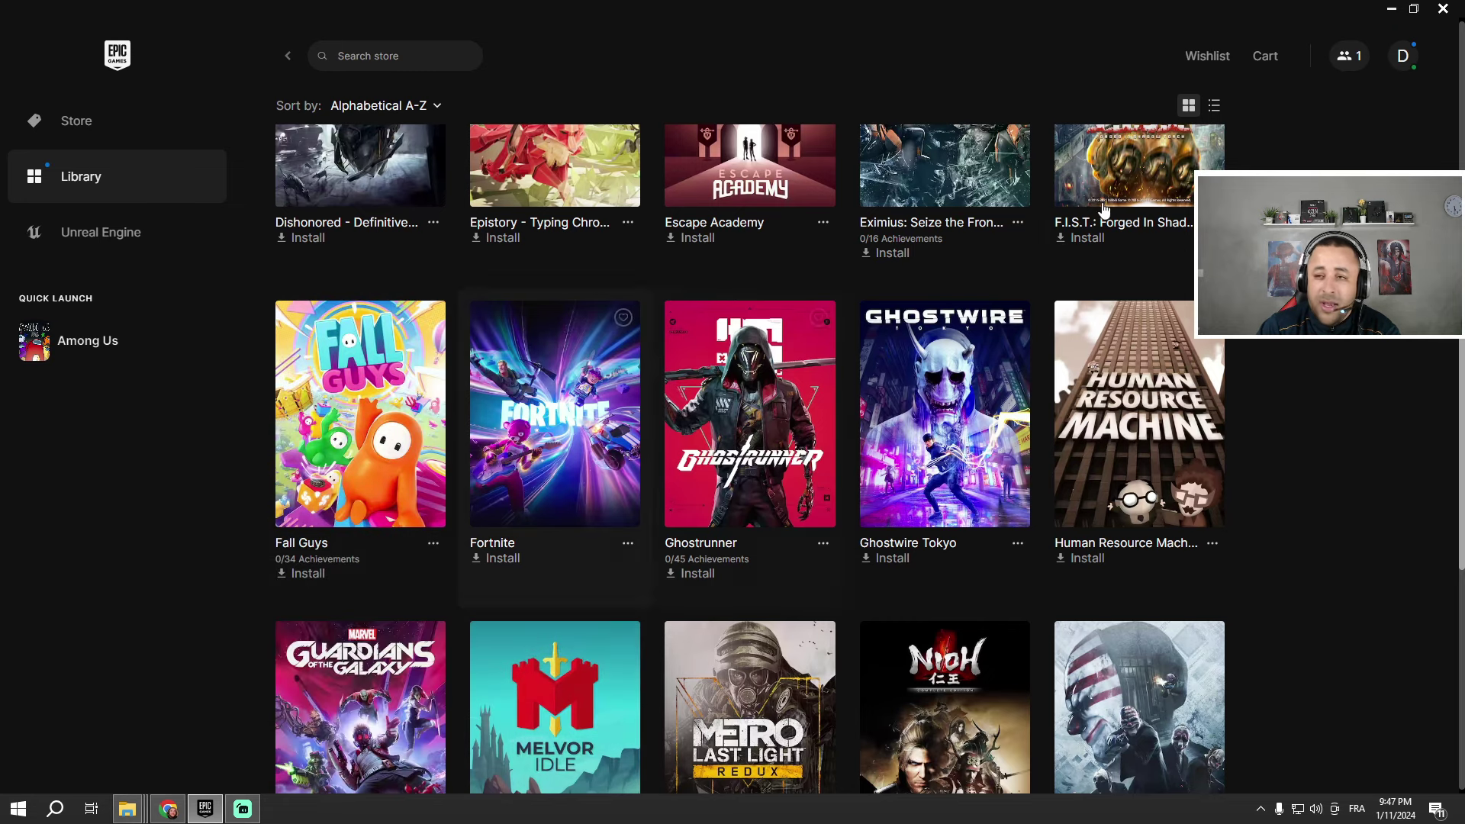
Minimize the launcher and open the C:\Program Files\Epic Games folder in File Explorer.
{"action": "left_click", "coordinate": [1392, 11]}
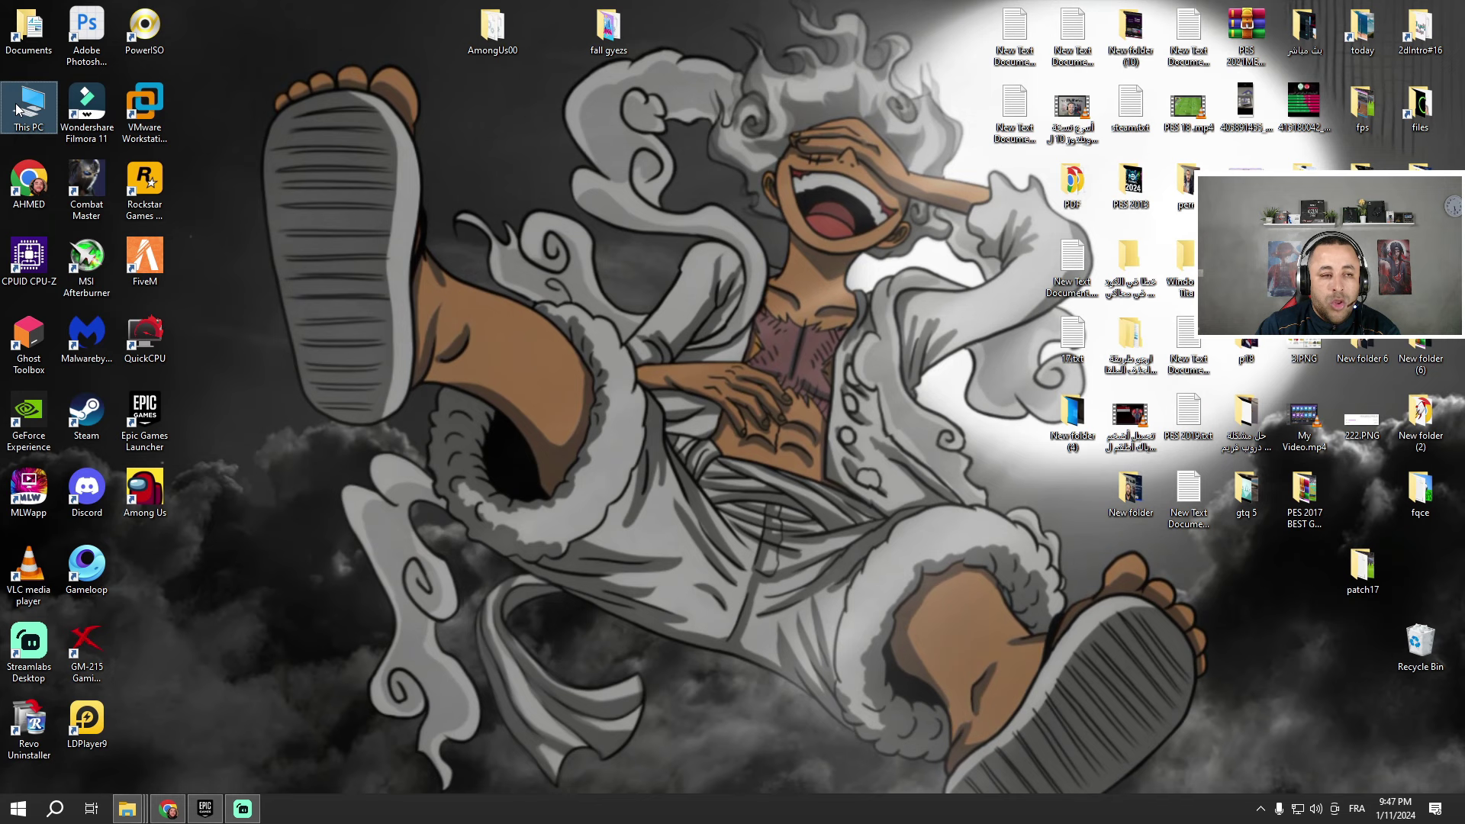
{"action": "key", "text": "super+e"}
{"action": "double_click", "coordinate": [458, 233]}
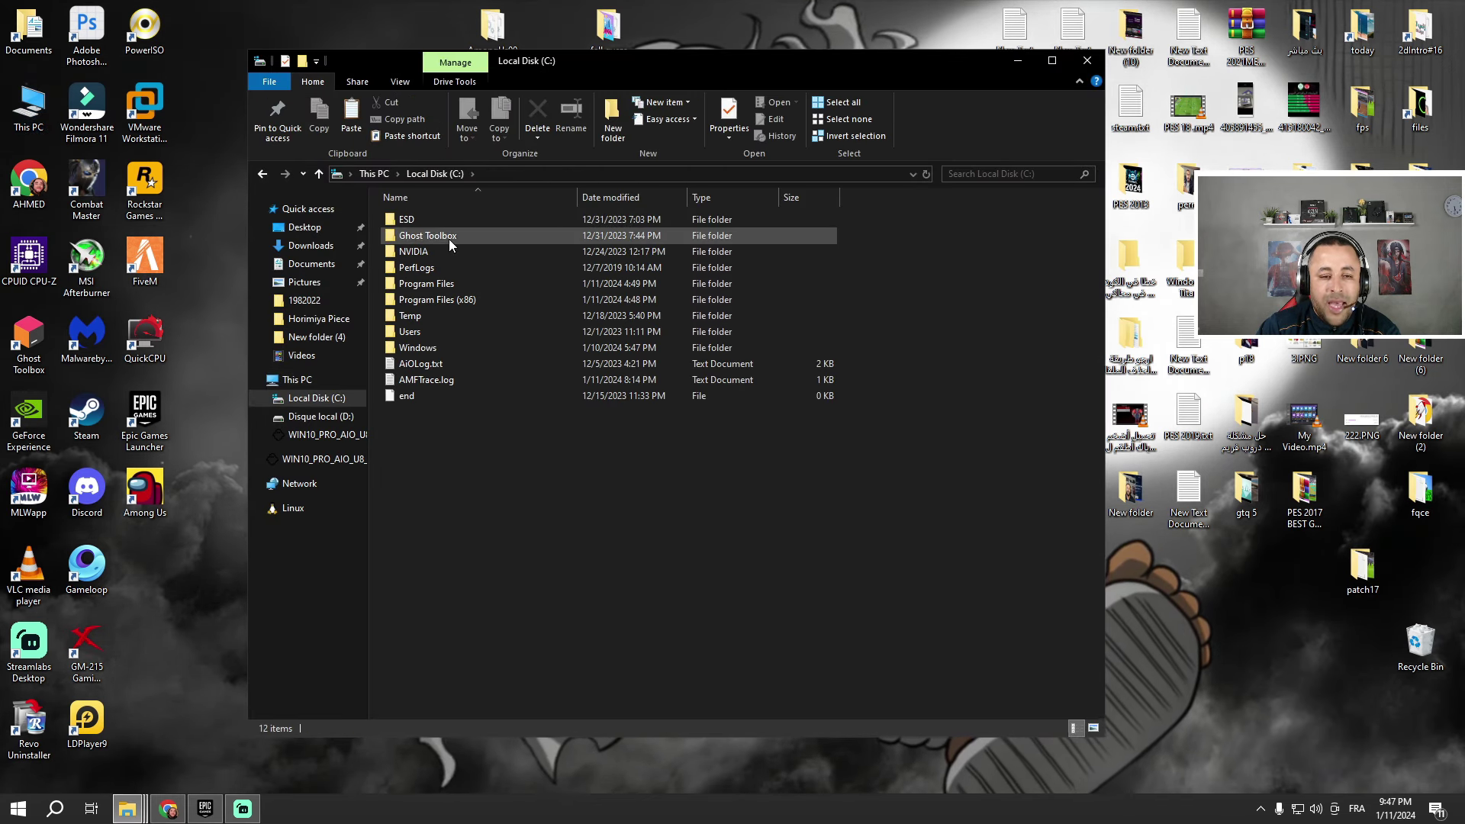
{"action": "double_click", "coordinate": [425, 283]}
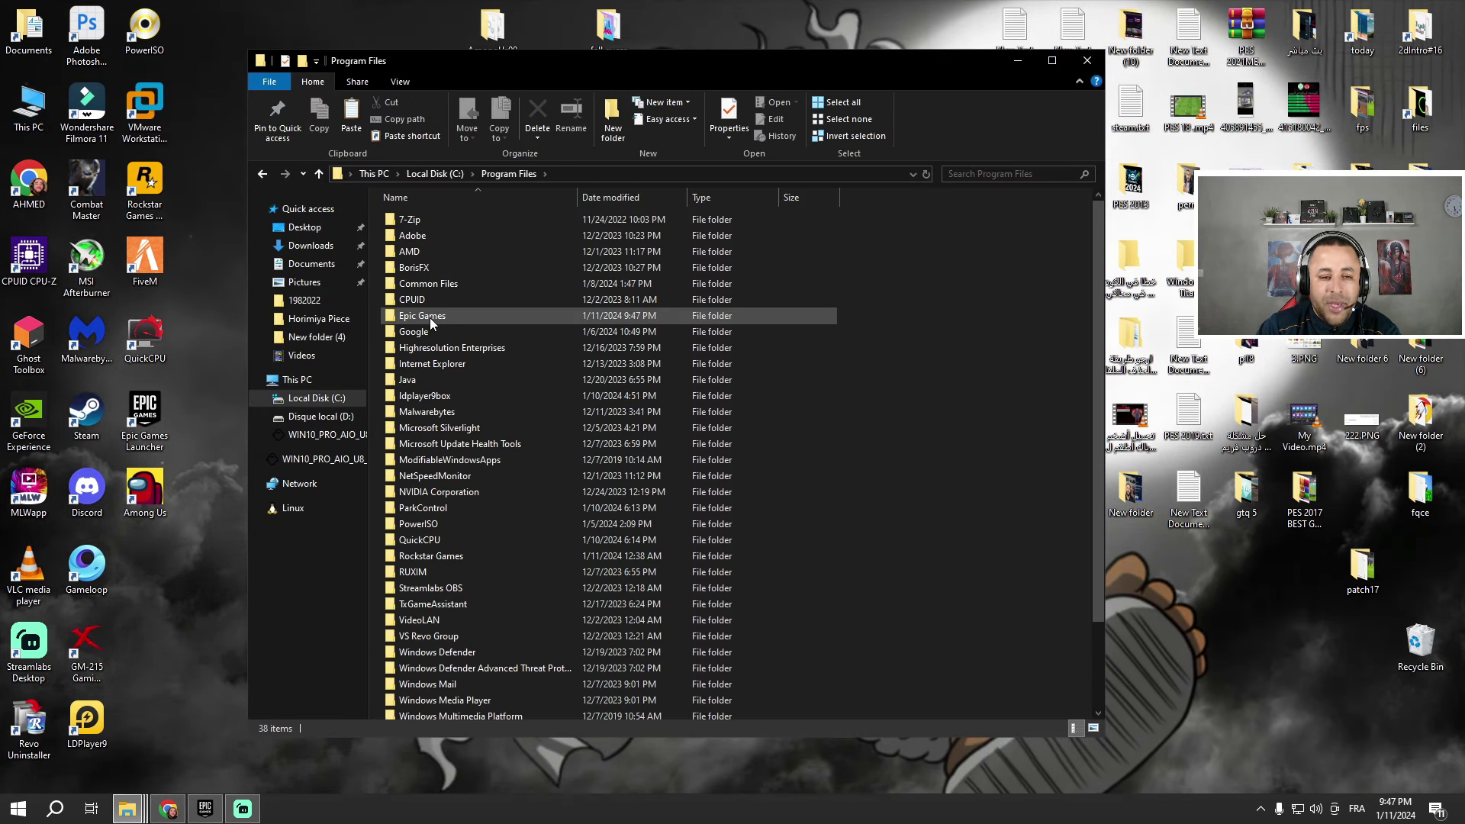
{"action": "double_click", "coordinate": [431, 317]}
Copy the name of the FallGuys folder in Epic Games and rename the "fall gyezs" desktop folder to FallGuys.
{"action": "left_click", "coordinate": [420, 240]}
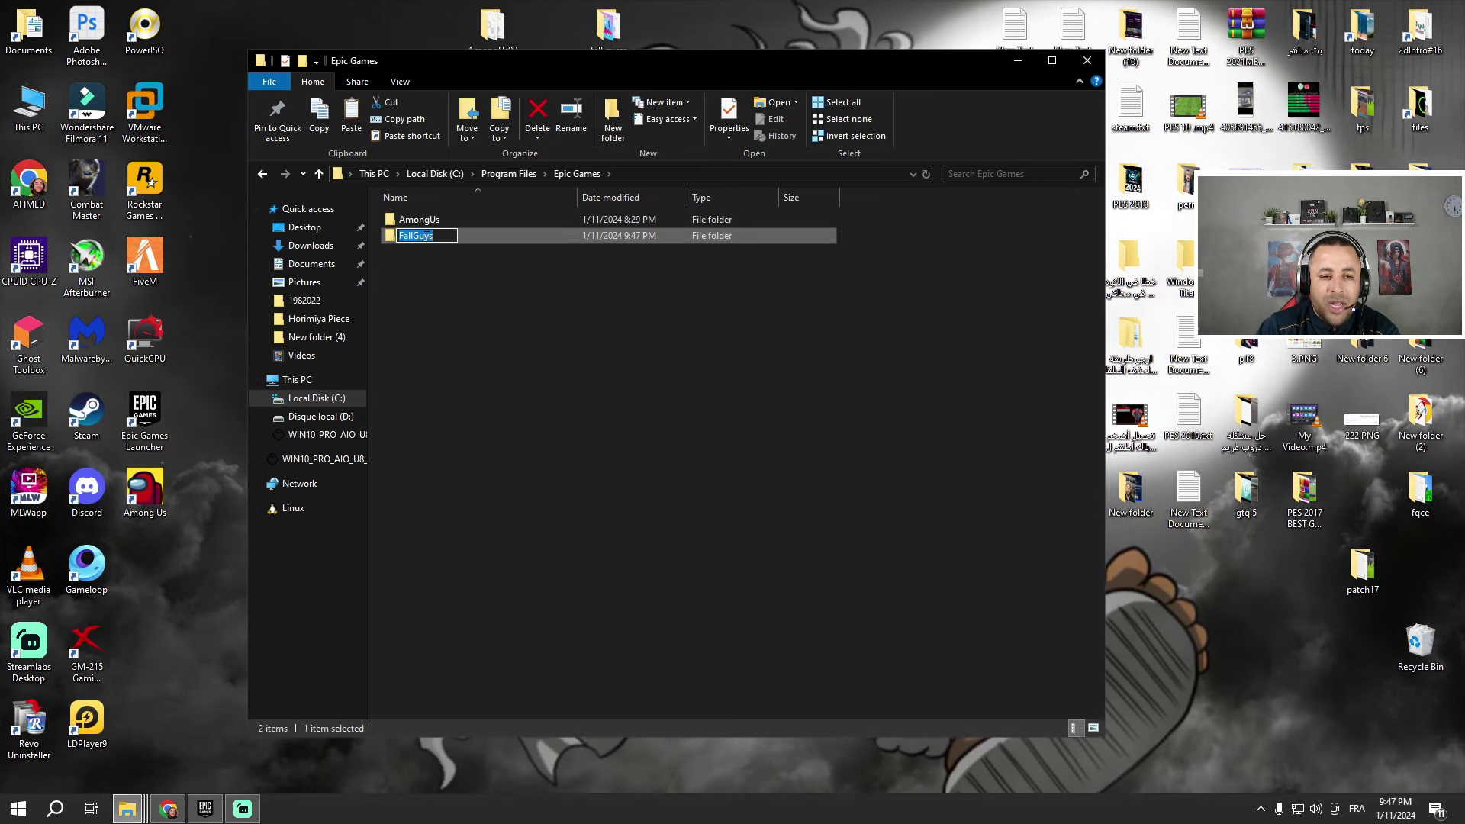
{"action": "right_click", "coordinate": [426, 241]}
{"action": "left_click", "coordinate": [458, 291]}
{"action": "left_click", "coordinate": [522, 350]}
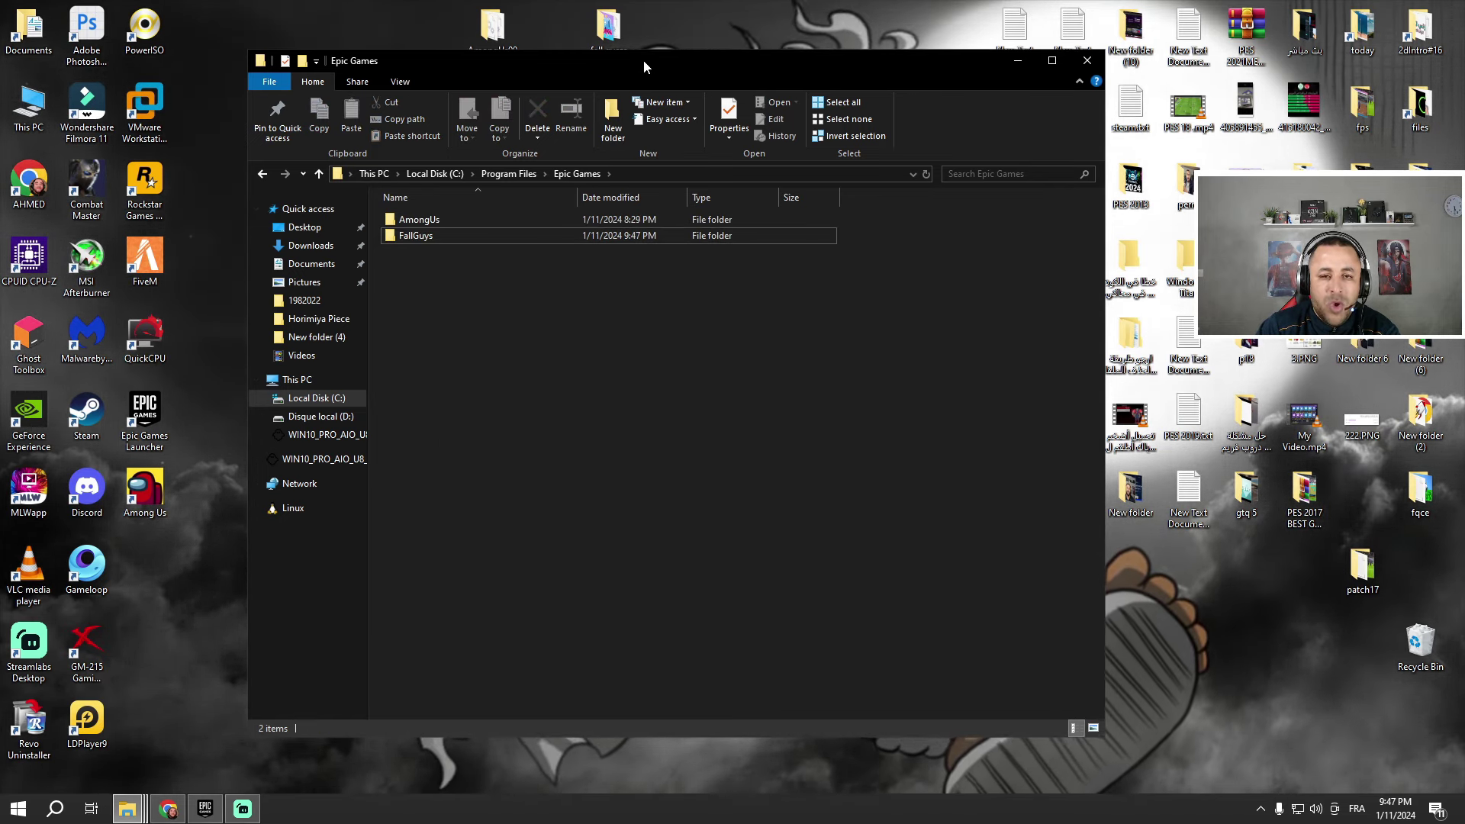
{"action": "left_click_drag", "start_coordinate": [644, 59], "coordinate": [599, 190]}
{"action": "left_click", "coordinate": [608, 38]}
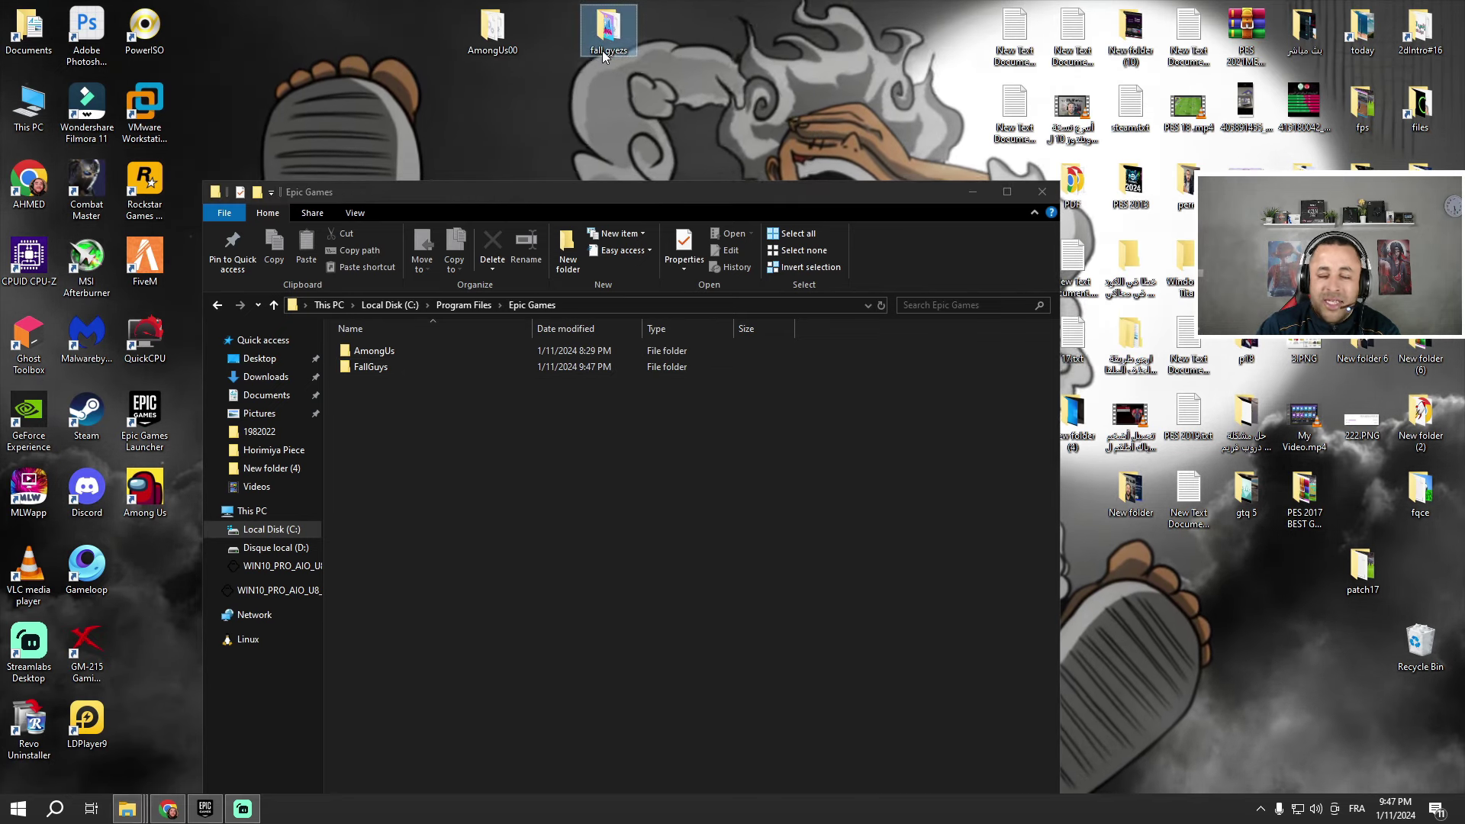
{"action": "right_click", "coordinate": [607, 52]}
{"action": "left_click", "coordinate": [637, 119]}
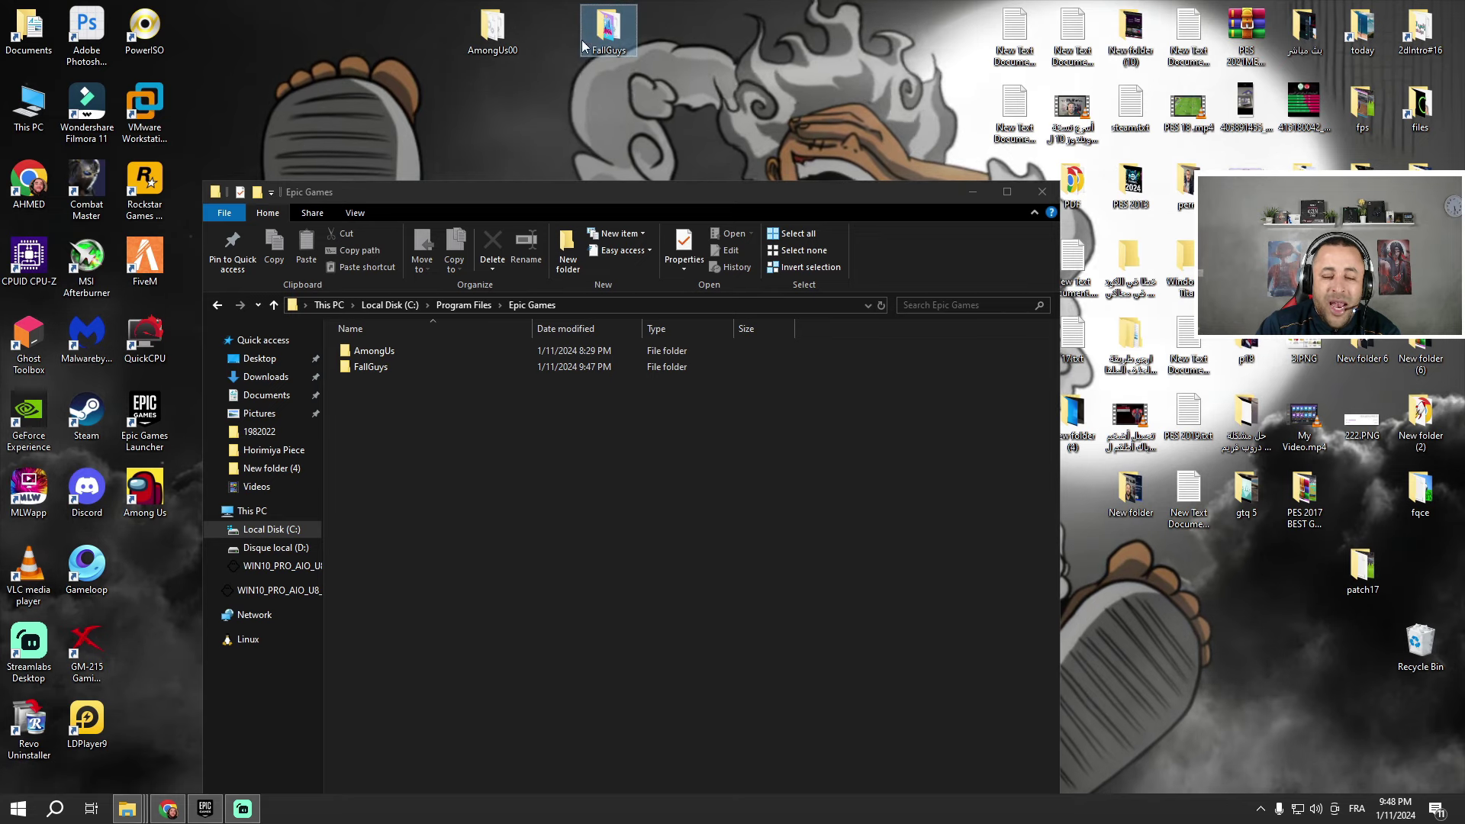
Delete the FallGuys folder from Epic Games and move the FallGuys backup folder from the desktop into its place.
{"action": "left_click", "coordinate": [374, 372]}
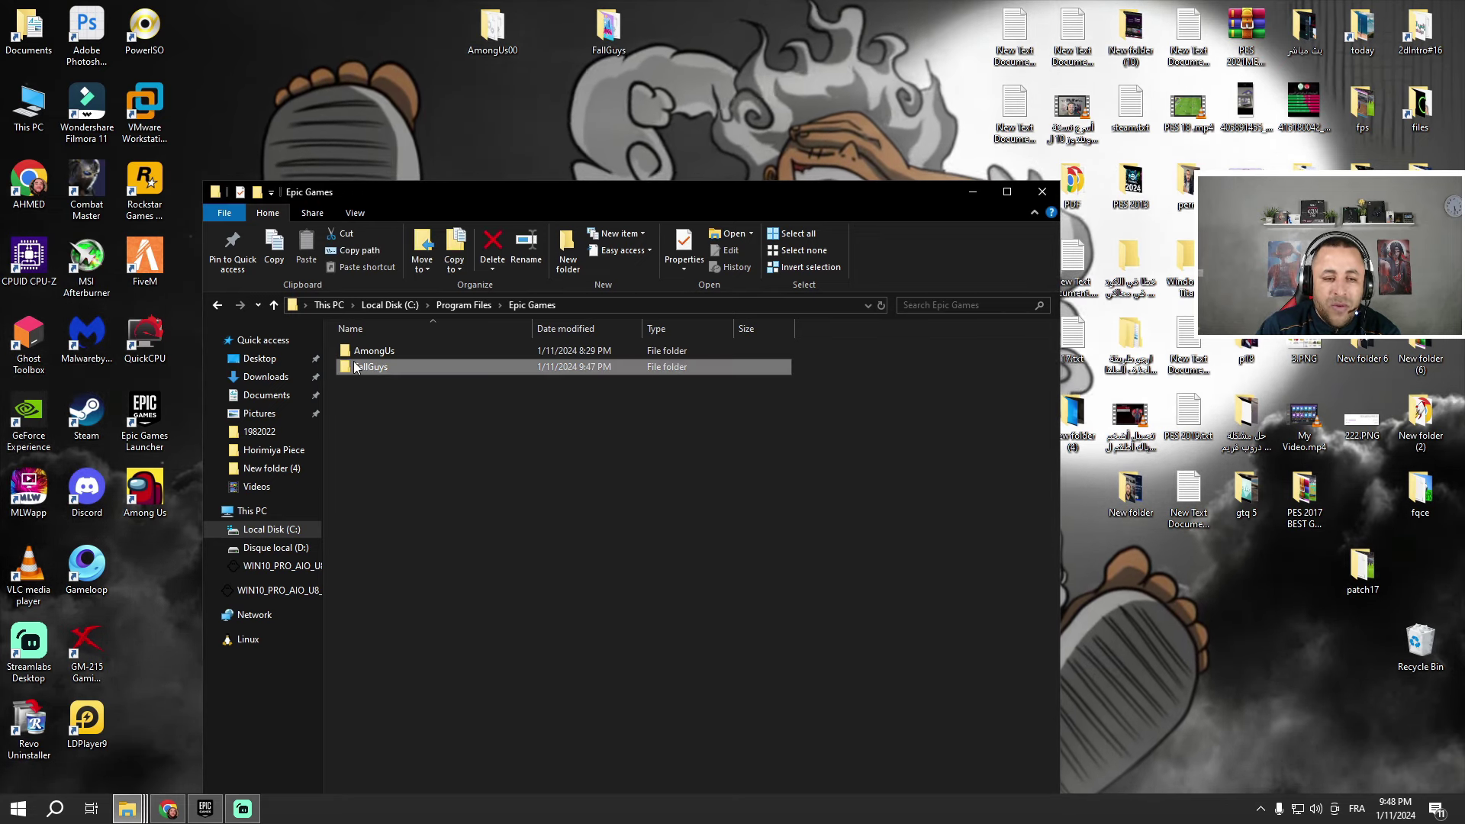
{"action": "right_click", "coordinate": [354, 365]}
{"action": "left_click", "coordinate": [392, 736]}
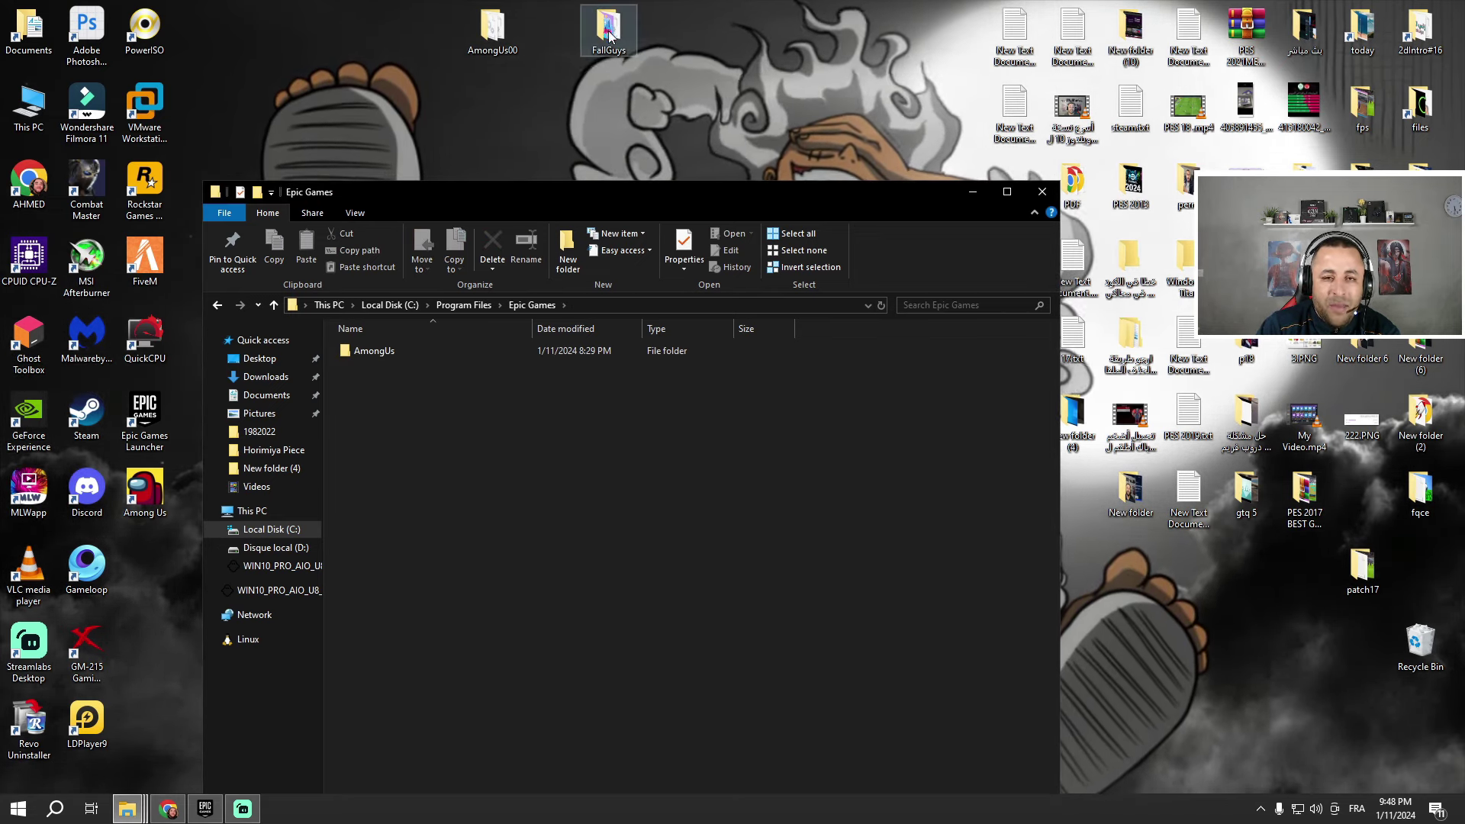
{"action": "left_click_drag", "start_coordinate": [608, 31], "coordinate": [509, 486]}
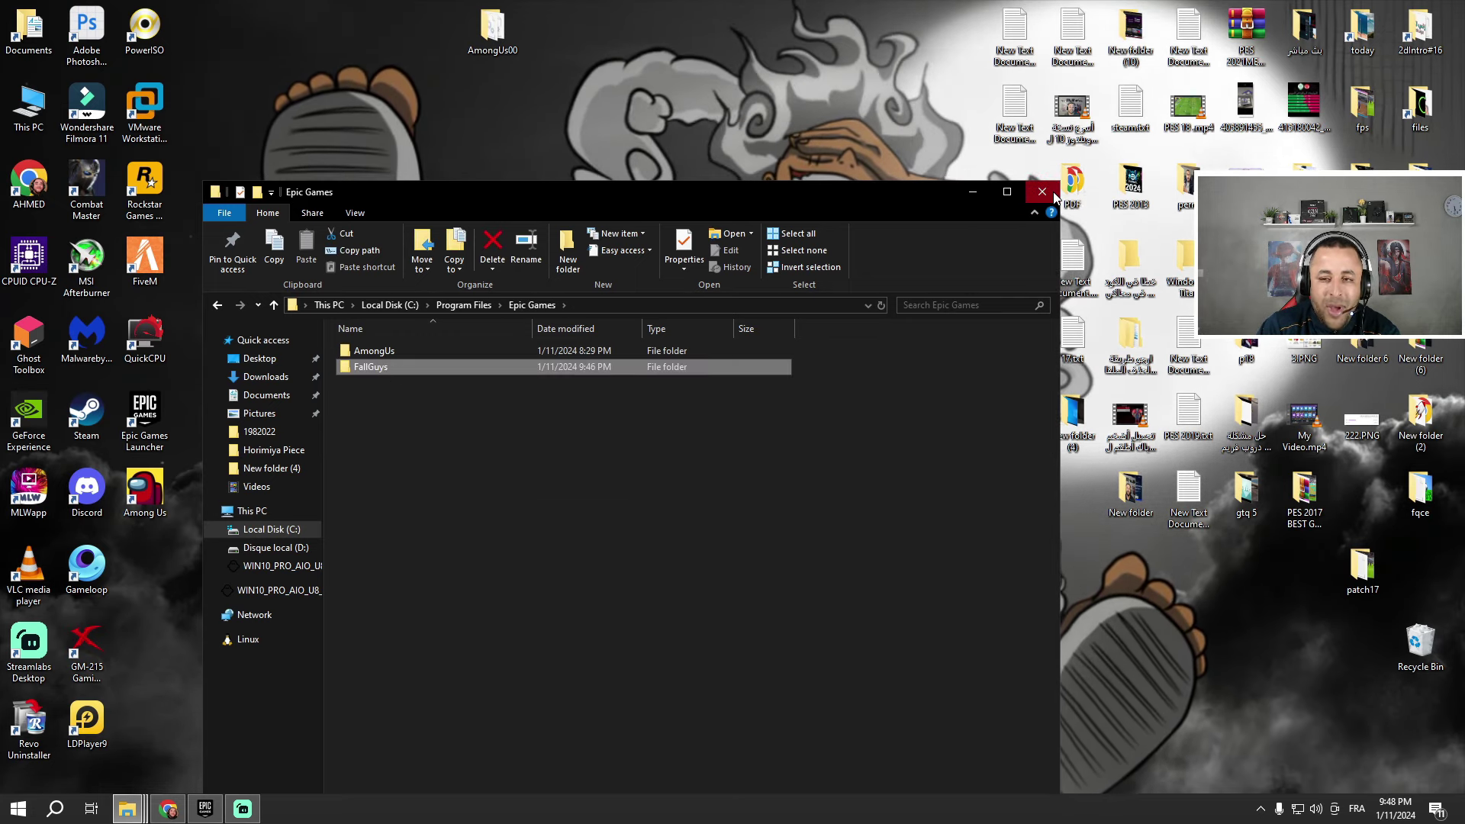
{"action": "left_click", "coordinate": [126, 809]}
Switch to the Epic Games Launcher and start installing Fall Guys in C:\Program Files\Epic Games.
{"action": "left_click", "coordinate": [198, 814]}
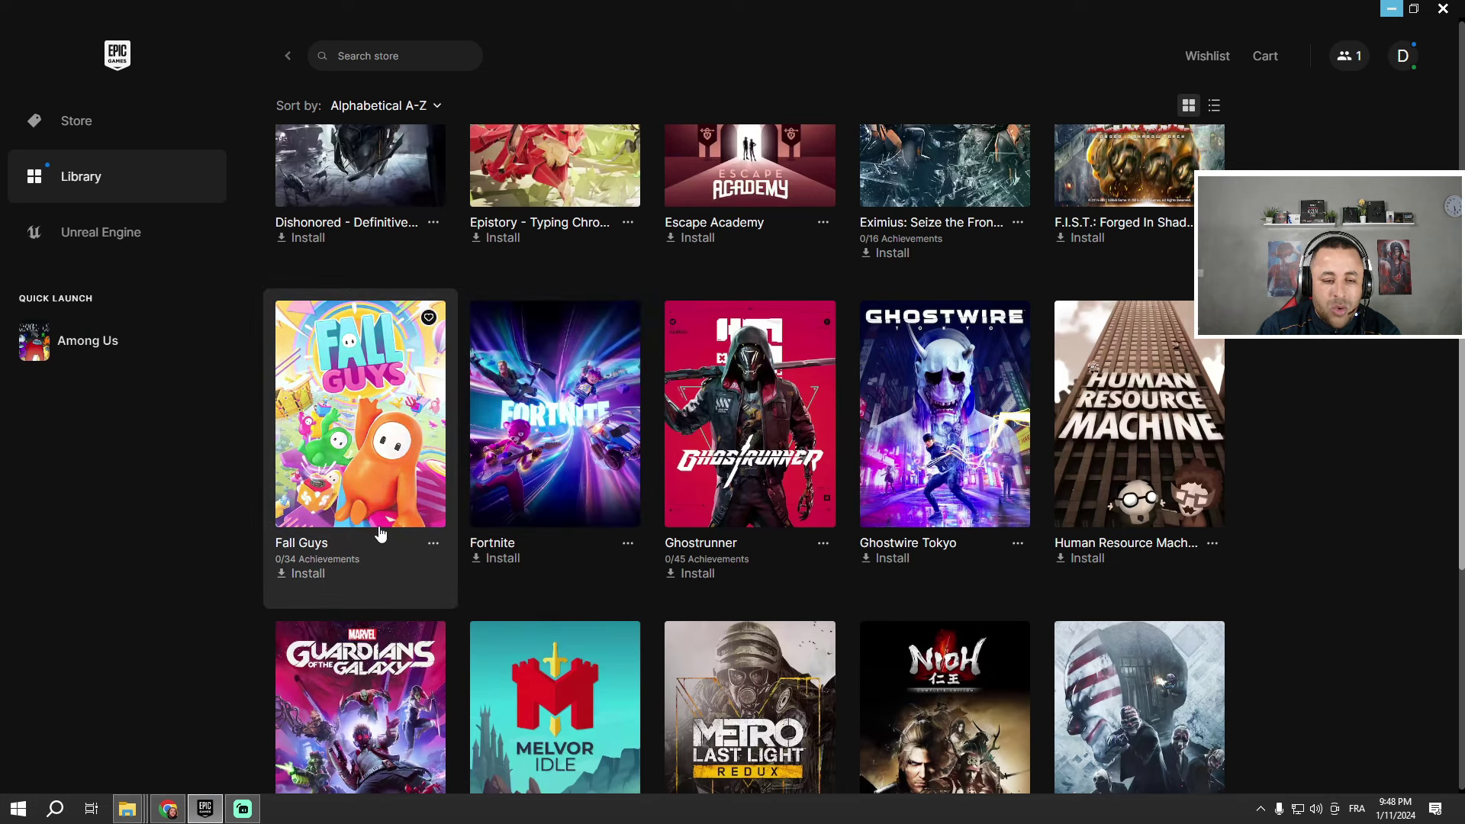
{"action": "left_click", "coordinate": [350, 496]}
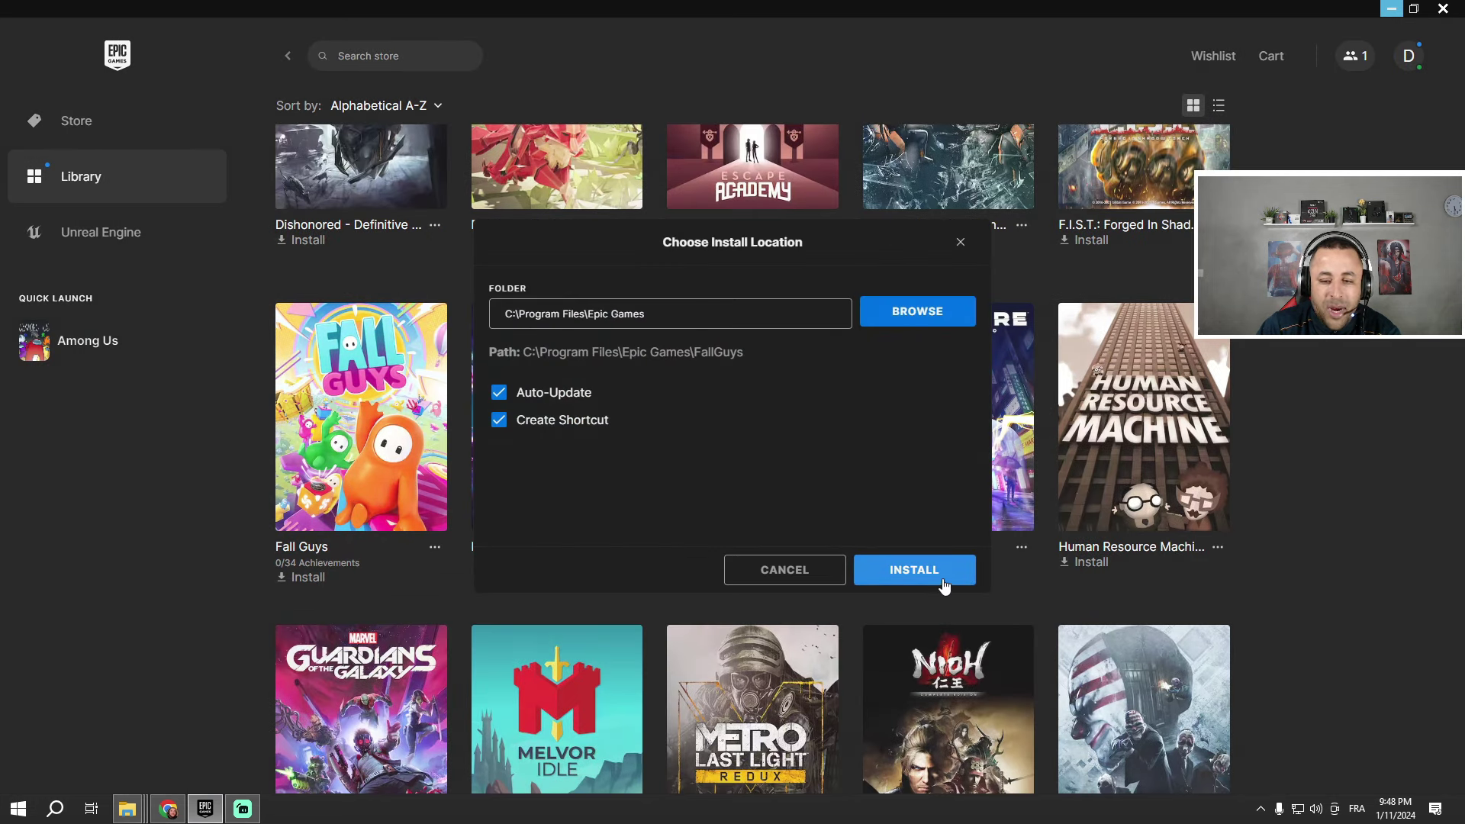
{"action": "left_click", "coordinate": [914, 570]}
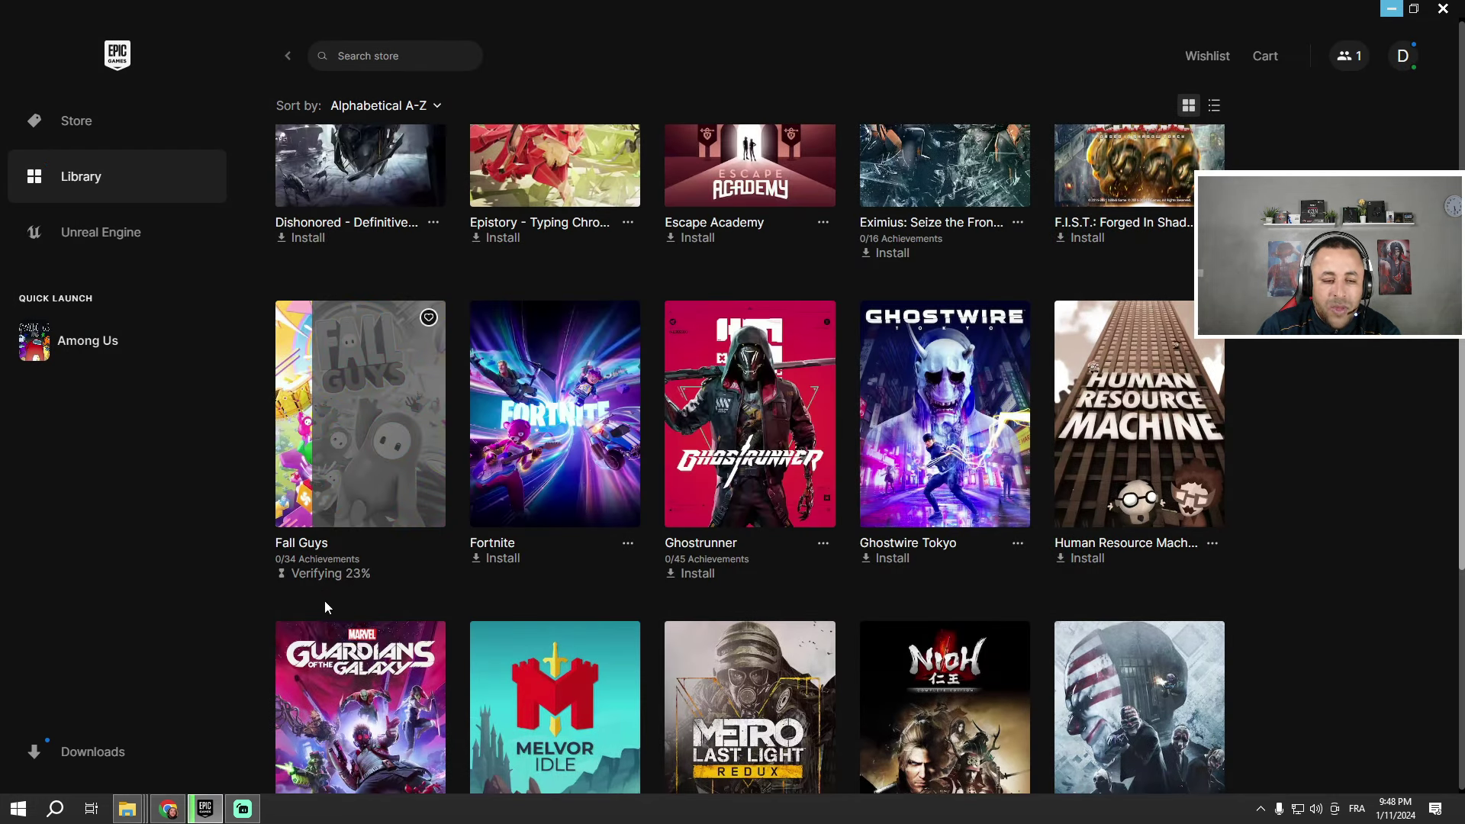